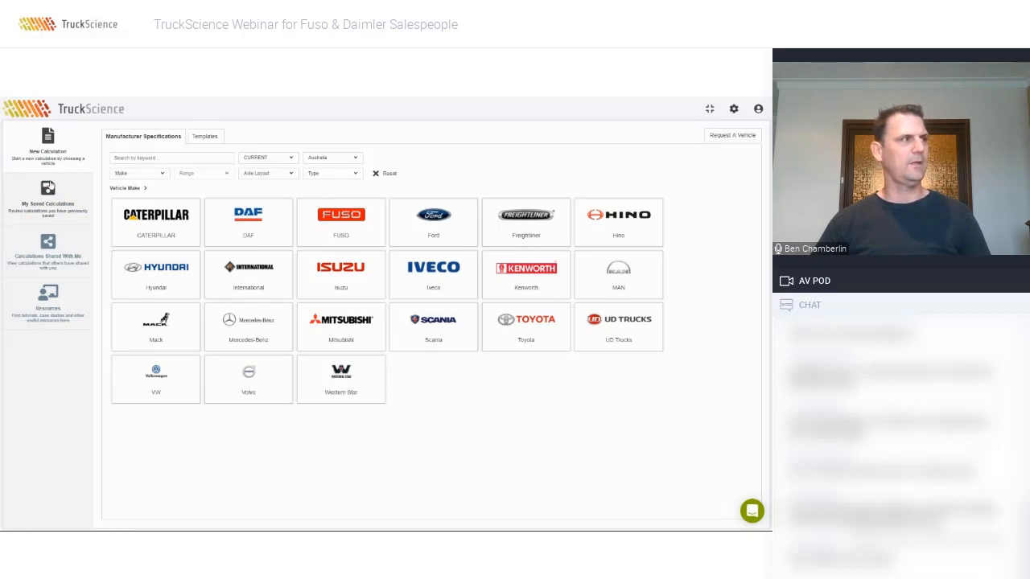
Review the list of saved calculations and the calculations shared by other users
{"action": "left_click", "coordinate": [44, 184]}
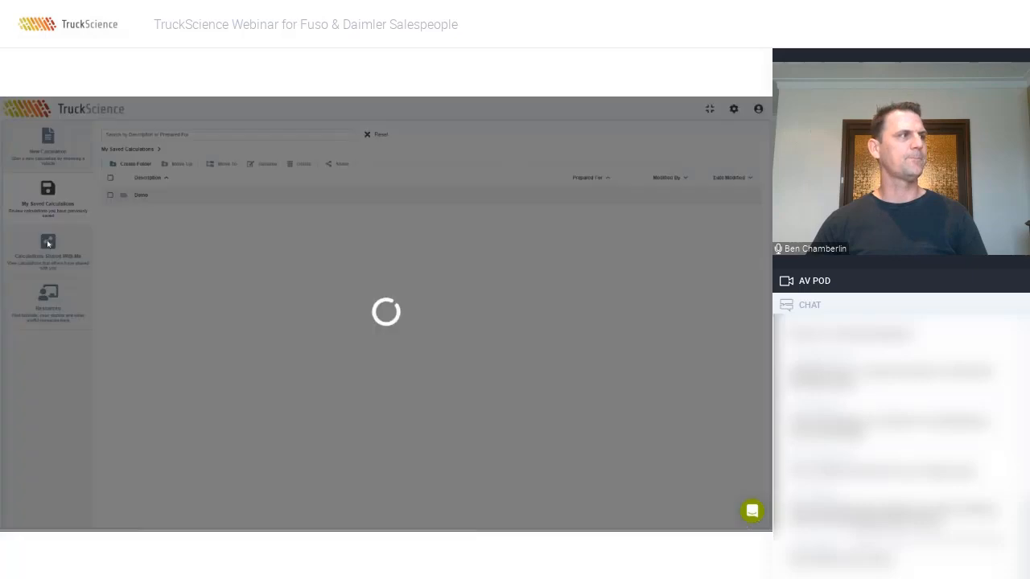
{"action": "left_click", "coordinate": [48, 243]}
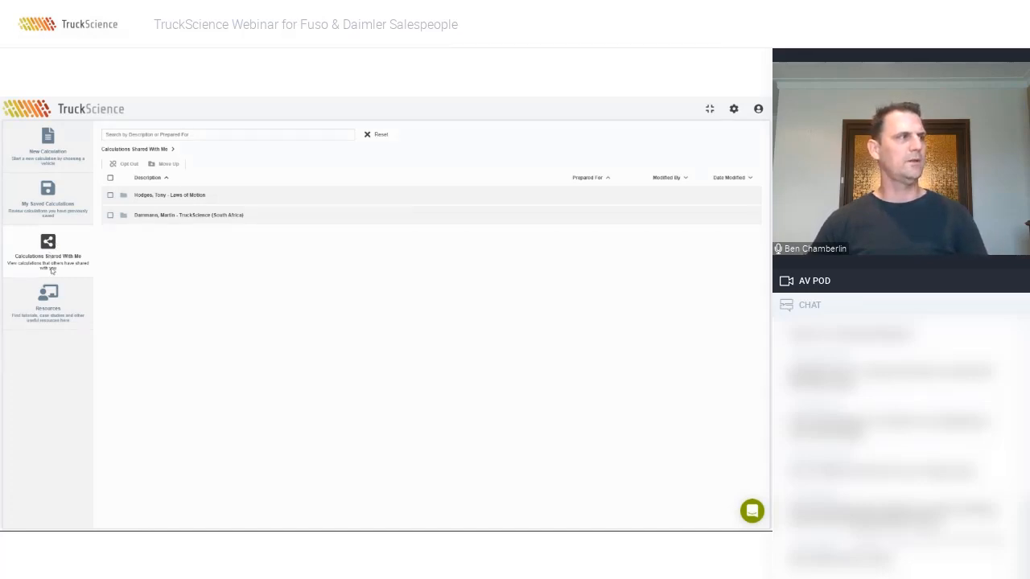
Browse the resources, covering webinar recordings, case studies, explainer videos and useful documents
{"action": "left_click", "coordinate": [47, 294]}
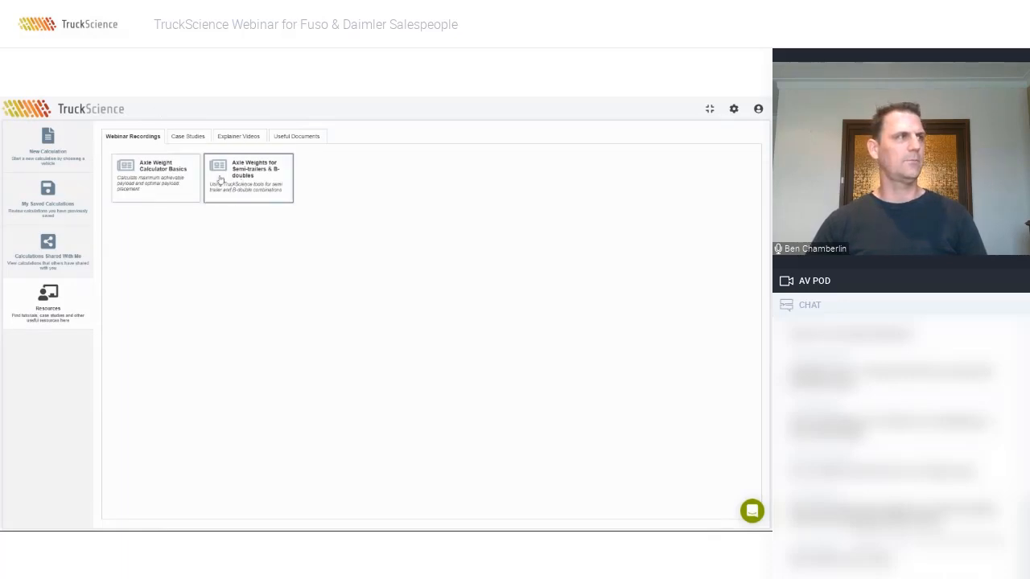
{"action": "left_click", "coordinate": [194, 138]}
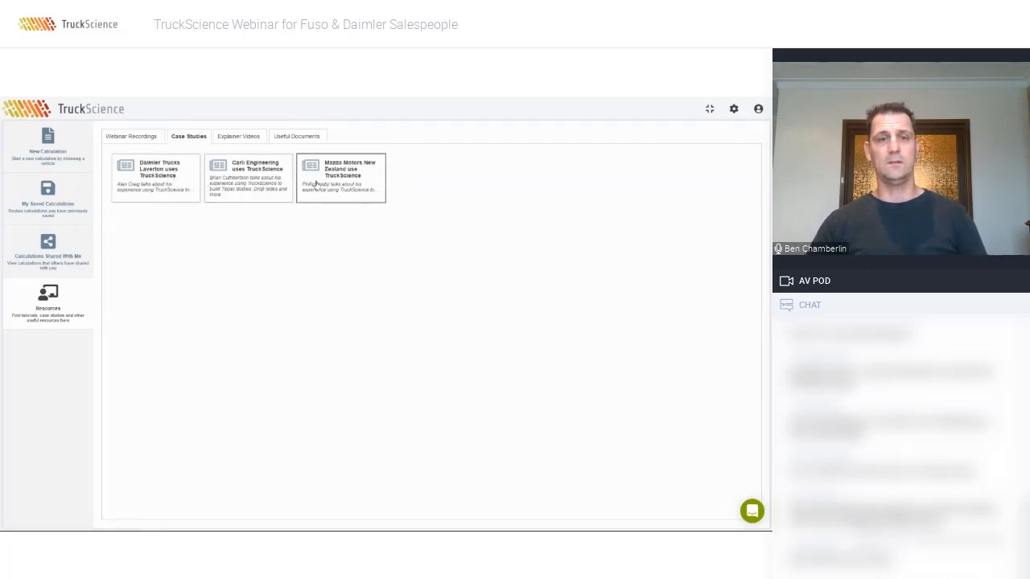
{"action": "left_click", "coordinate": [240, 136]}
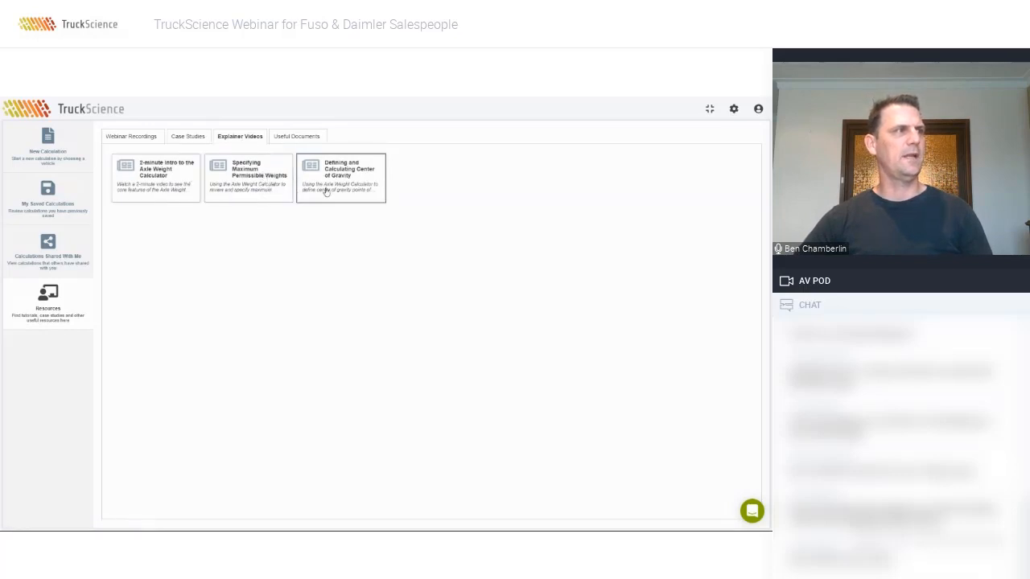
{"action": "left_click", "coordinate": [292, 137]}
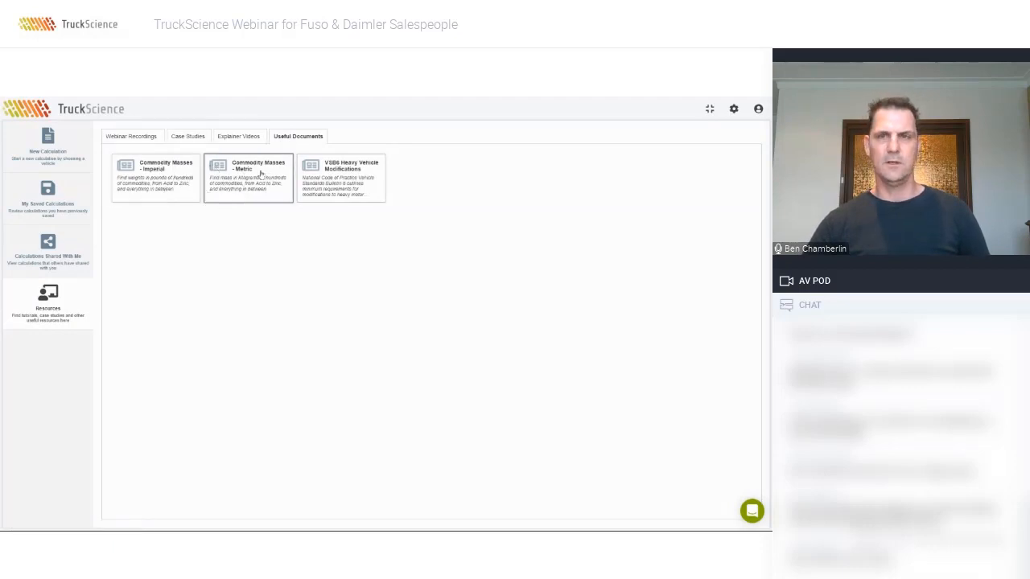
Open the VSB6 Heavy Vehicle Modifications document, skim its sections and close it
{"action": "left_click", "coordinate": [362, 176]}
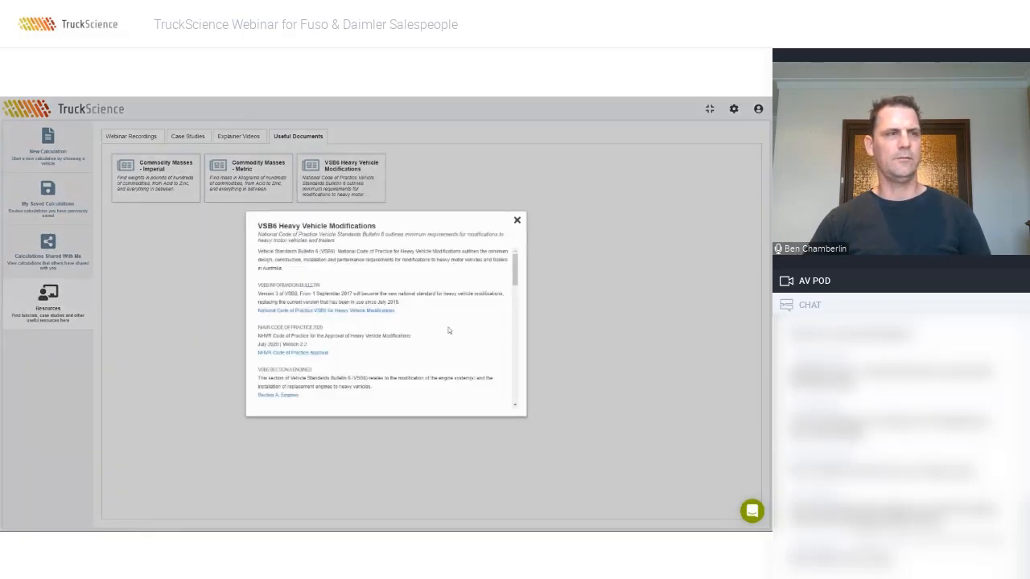
{"action": "left_click_drag", "start_coordinate": [515, 286], "coordinate": [515, 264]}
{"action": "scroll", "coordinate": [306, 362], "scroll_direction": "down", "scroll_amount": 2}
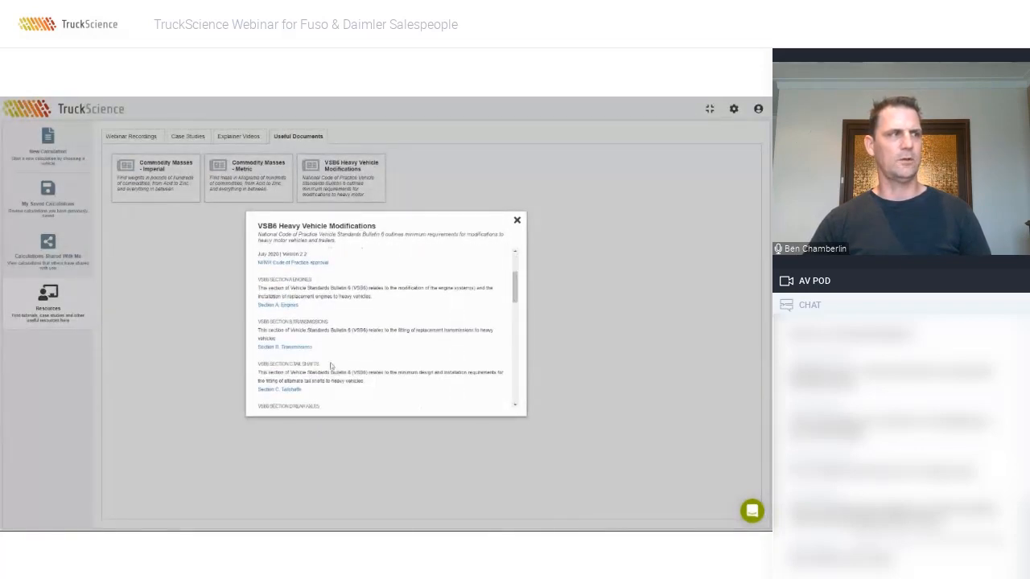
{"action": "scroll", "coordinate": [381, 339], "scroll_direction": "up", "scroll_amount": 3}
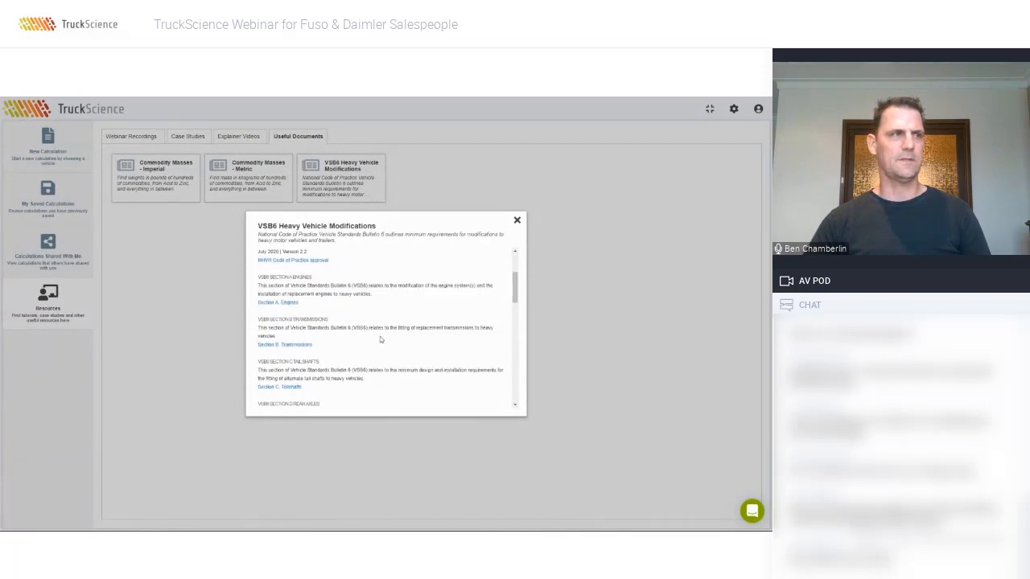
{"action": "left_click", "coordinate": [517, 221]}
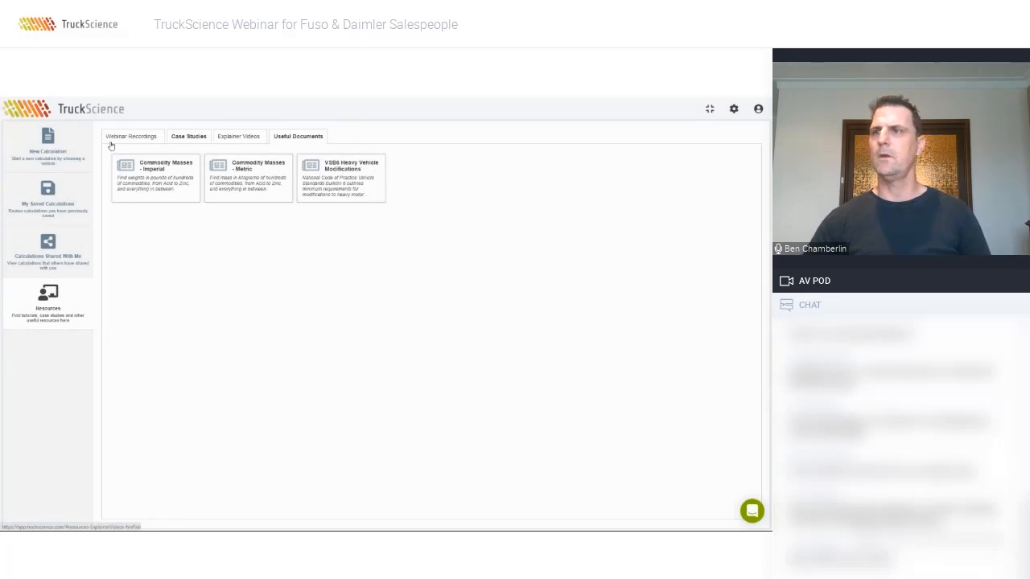
Start a new calculation with the FUSO Fighter 6x2 model FN 2427 6x2 Air Sus. XXLWB 6 Sp. AUTO
{"action": "left_click", "coordinate": [48, 147]}
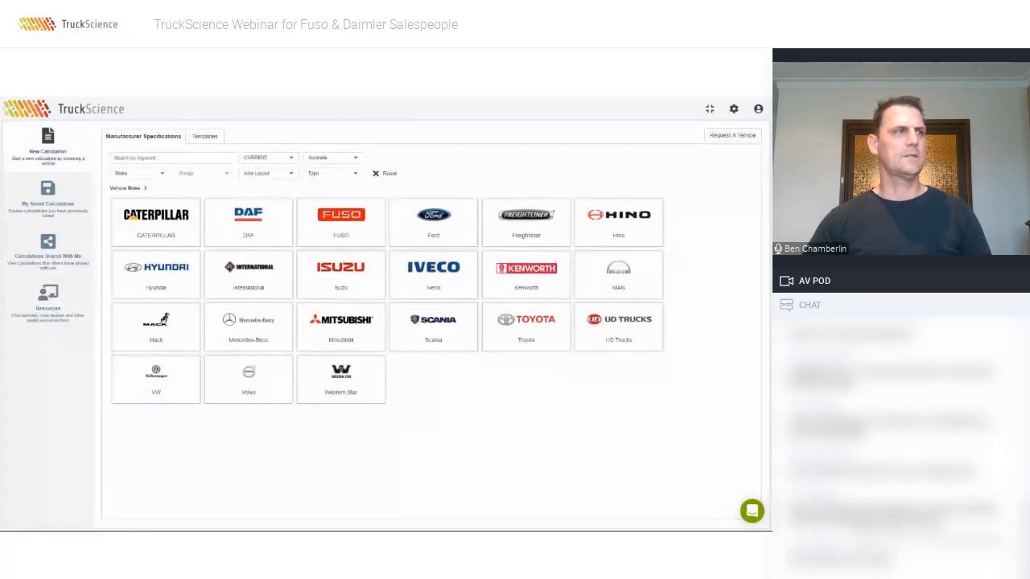
{"action": "left_click", "coordinate": [335, 224]}
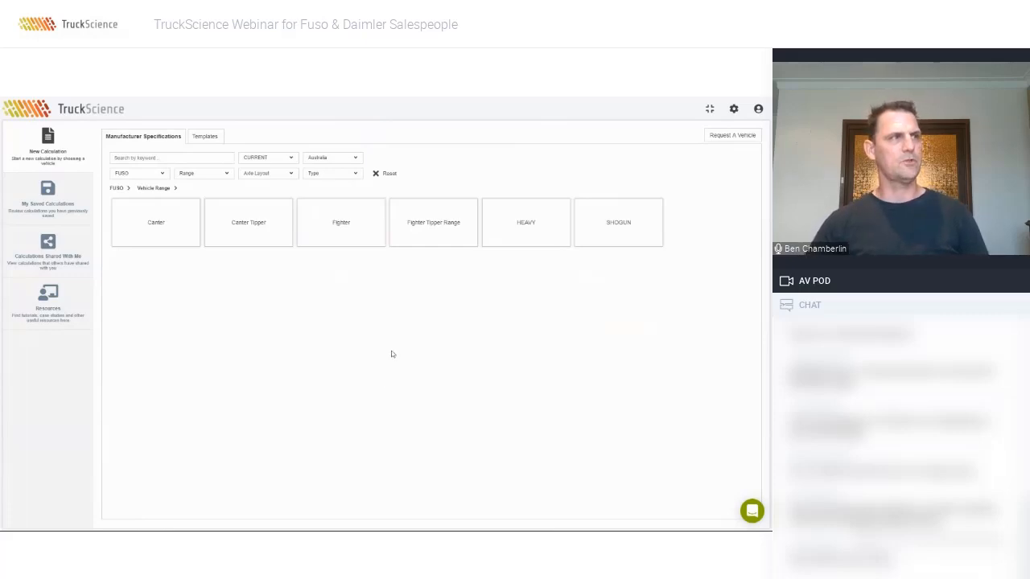
{"action": "left_click", "coordinate": [347, 235]}
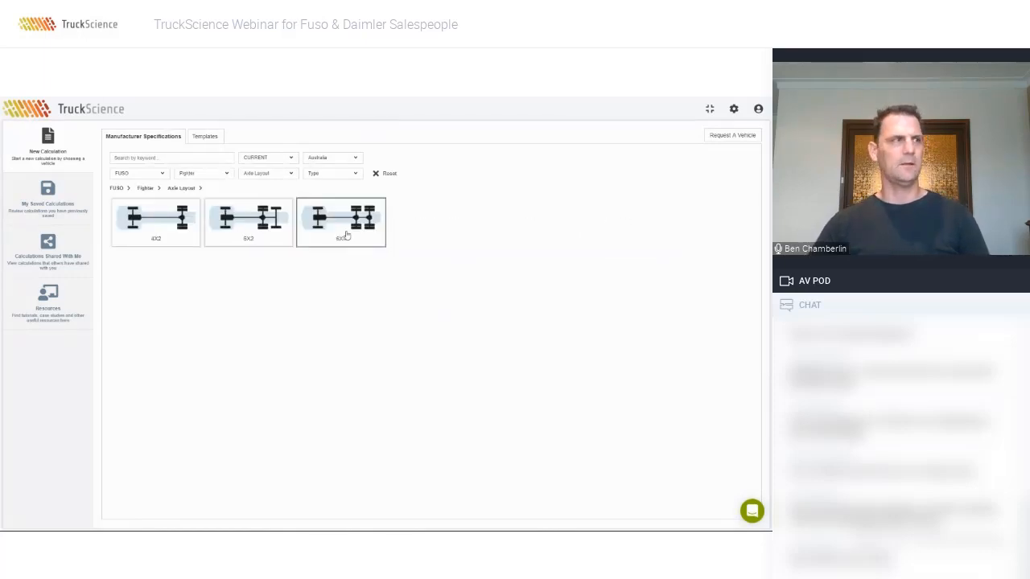
{"action": "left_click", "coordinate": [246, 227]}
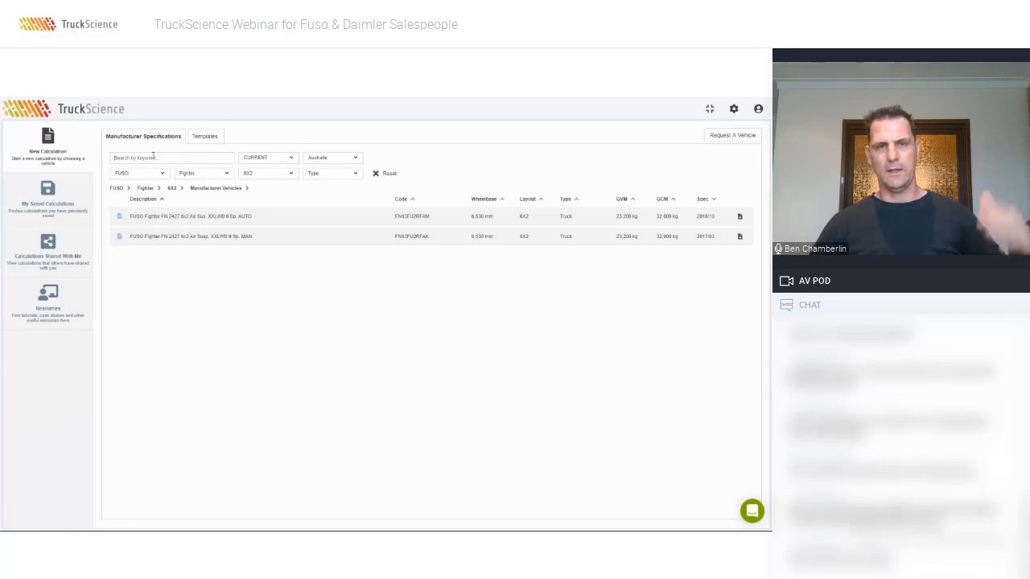
{"action": "left_click", "coordinate": [182, 215]}
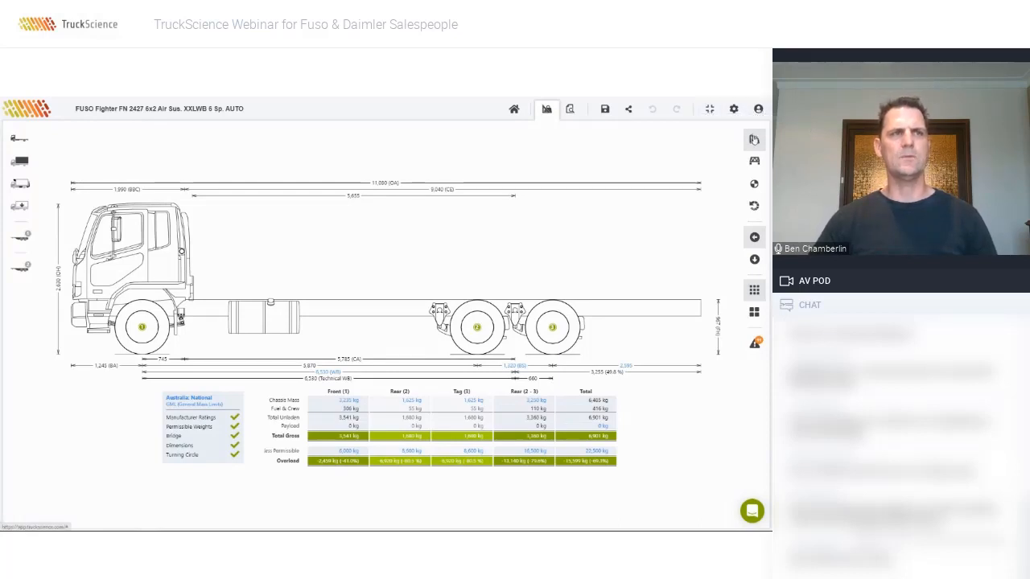
Examine the truck's axle weight breakdowns for Vehicle and Fuel & Crew, and return to the Summary
{"action": "left_click", "coordinate": [754, 139]}
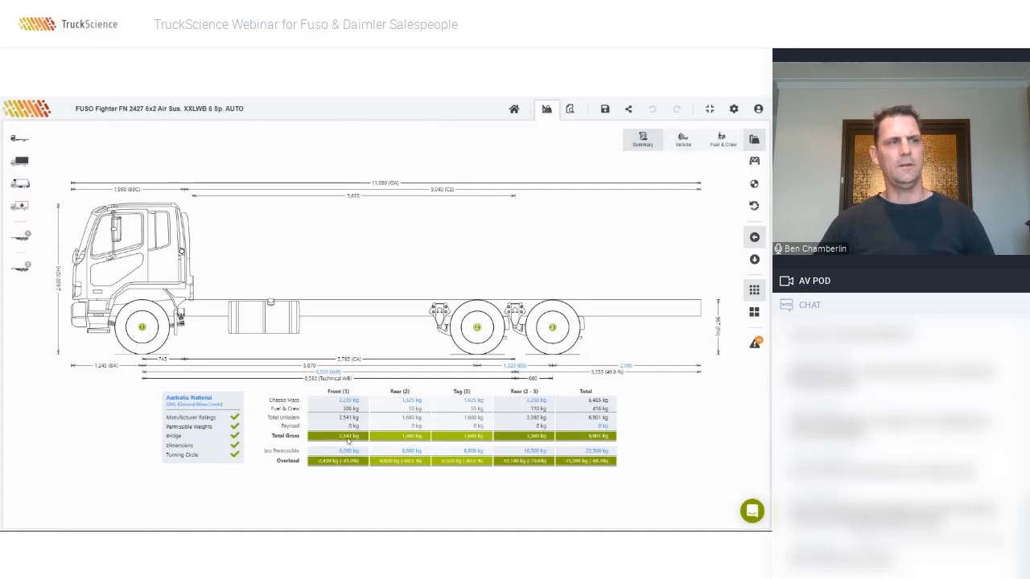
{"action": "left_click", "coordinate": [685, 140]}
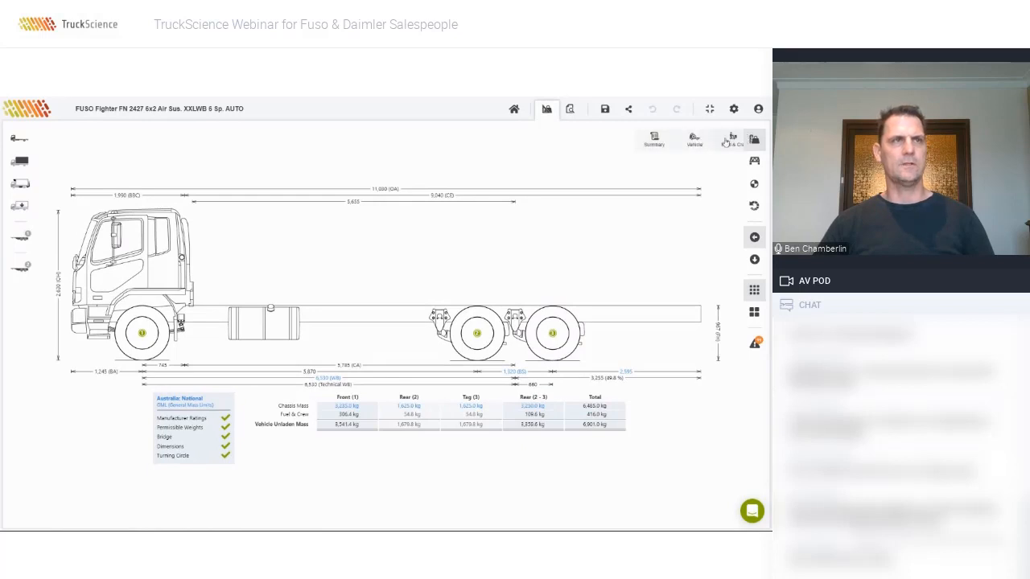
{"action": "left_click", "coordinate": [720, 140]}
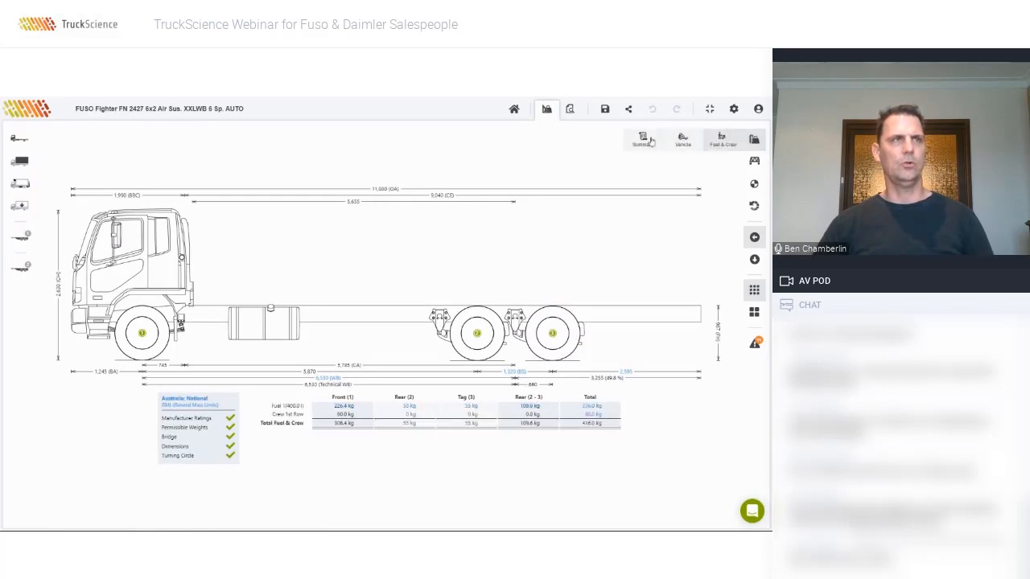
{"action": "left_click", "coordinate": [648, 138]}
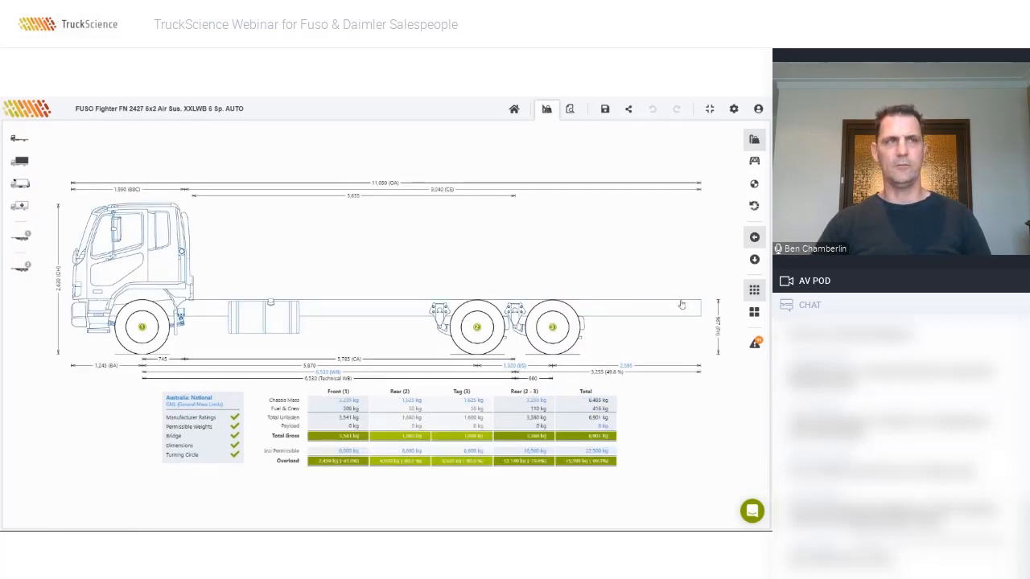
Inspect the truck's bridge calculation and its summary of centres of gravity
{"action": "left_click", "coordinate": [755, 162]}
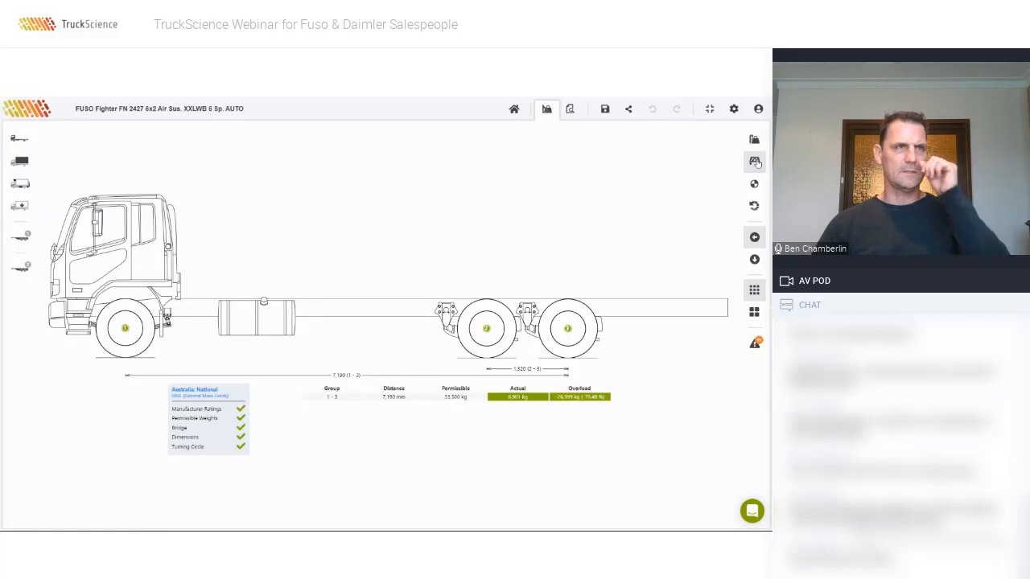
{"action": "mouse_move", "coordinate": [754, 184]}
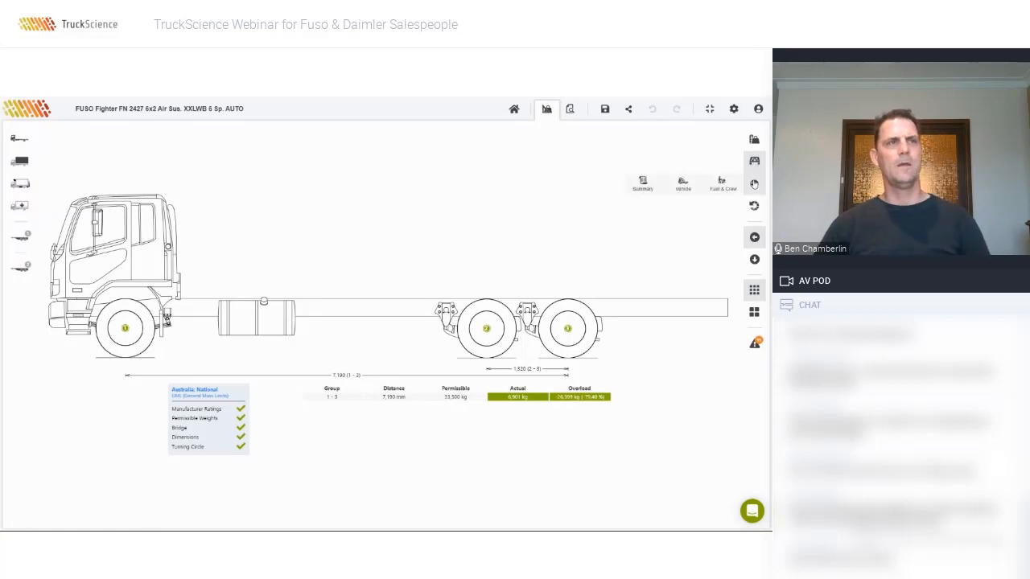
{"action": "left_click", "coordinate": [643, 183]}
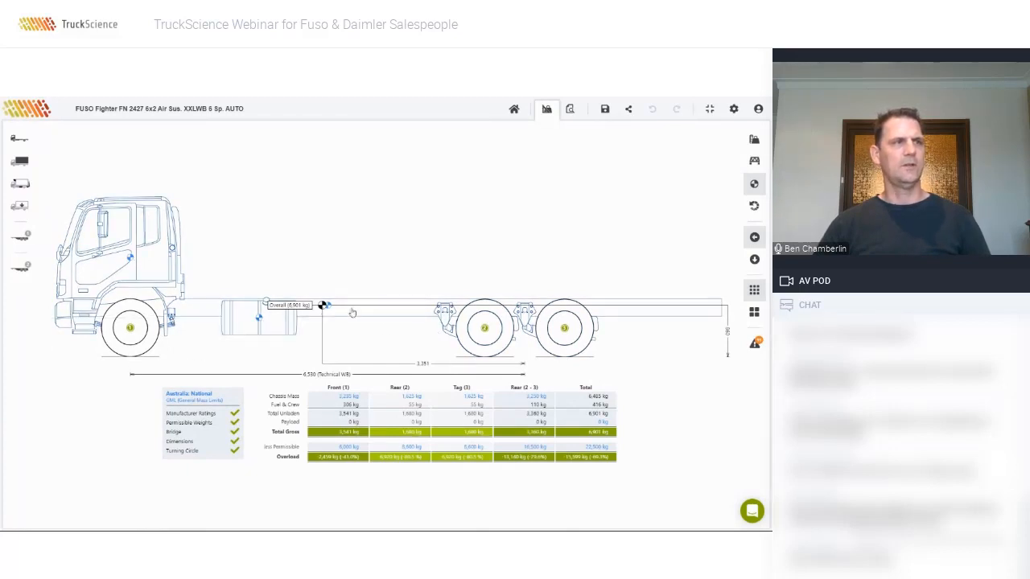
Compare the truck's Smallest turning circle with its Regulation turning circle
{"action": "left_click", "coordinate": [754, 207]}
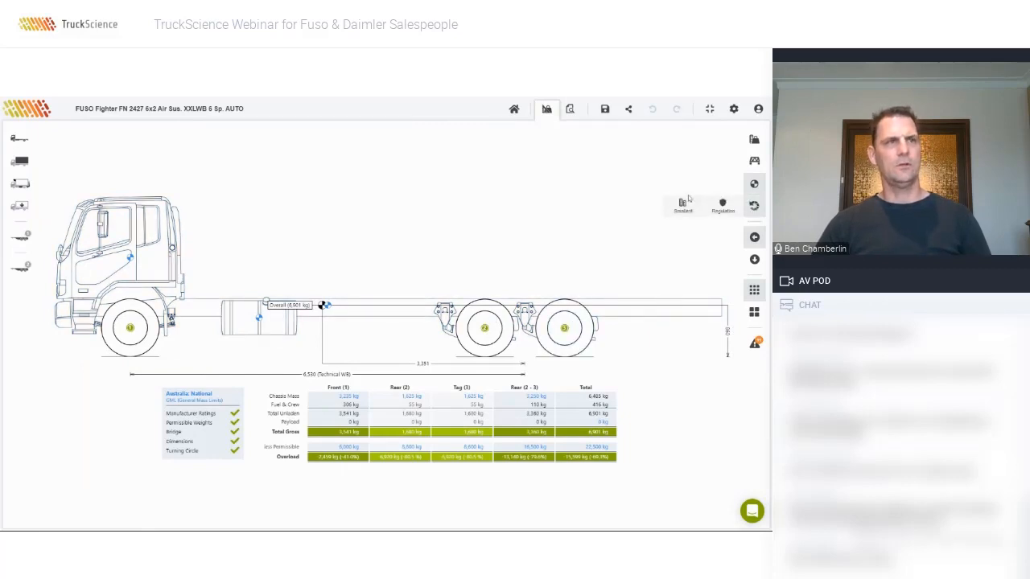
{"action": "left_click", "coordinate": [683, 205]}
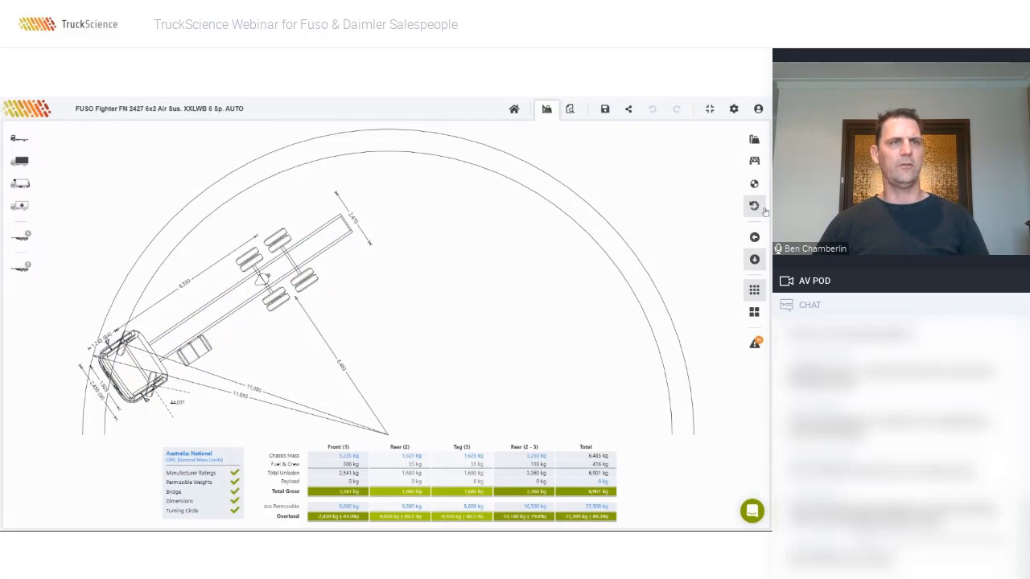
{"action": "left_click", "coordinate": [755, 206]}
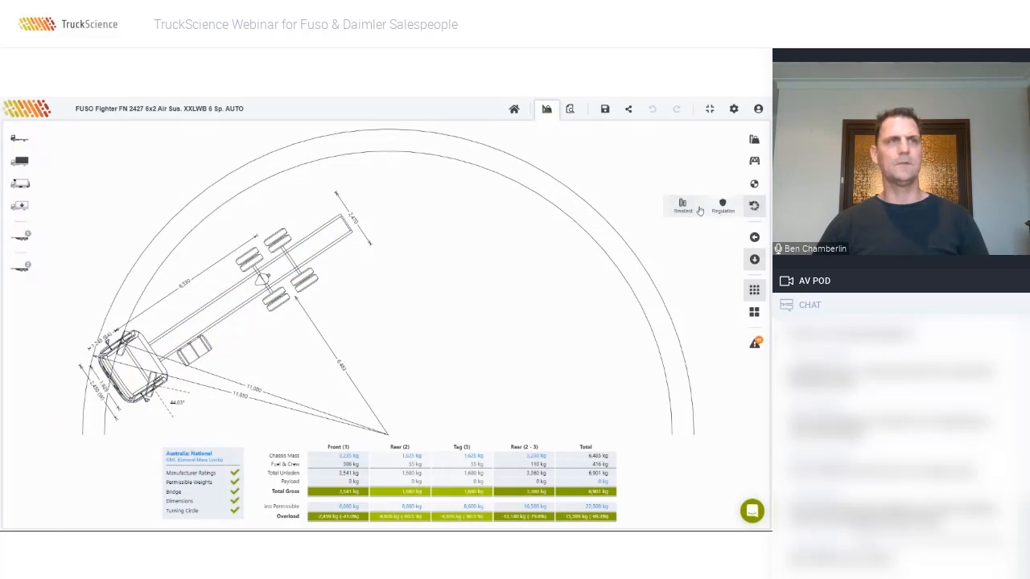
{"action": "left_click", "coordinate": [725, 209]}
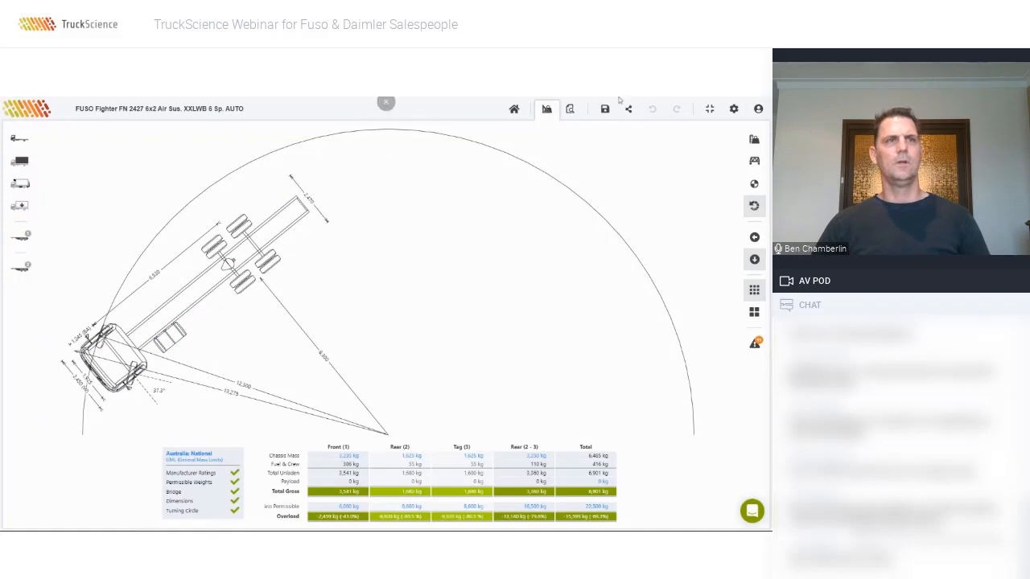
View the truck's dimensioned drawing from the side and from above, and return to the side view
{"action": "left_click", "coordinate": [754, 237]}
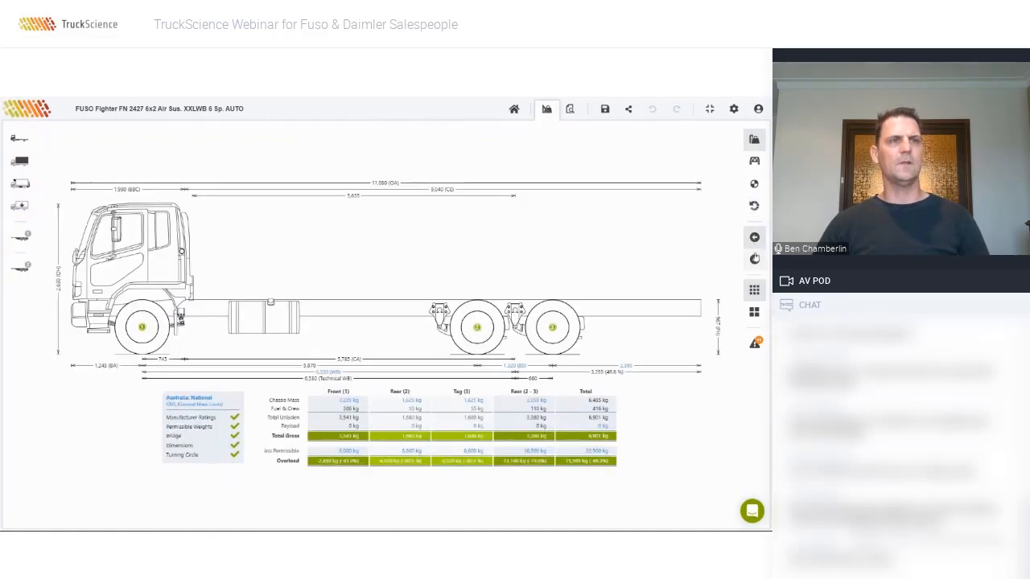
{"action": "left_click", "coordinate": [754, 260]}
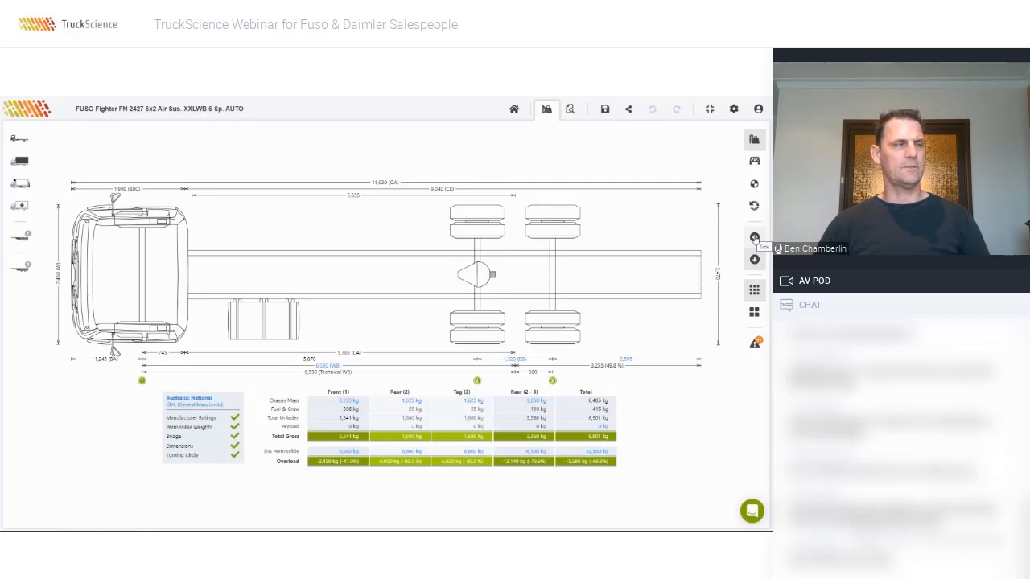
{"action": "left_click", "coordinate": [754, 237]}
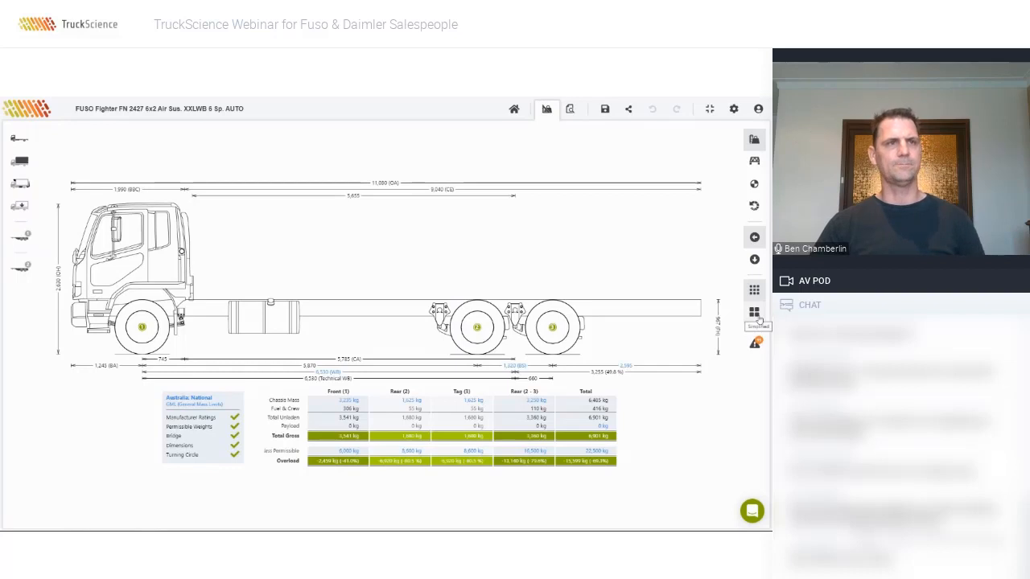
Preview the simplified display of dimensions and weights, and return to the detailed display
{"action": "left_click", "coordinate": [754, 290]}
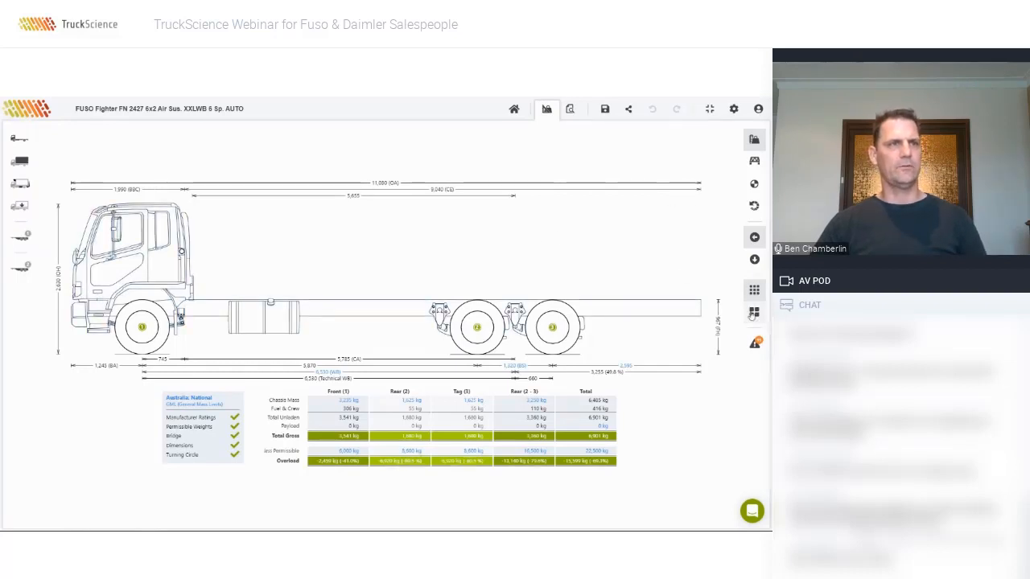
{"action": "left_click", "coordinate": [754, 313]}
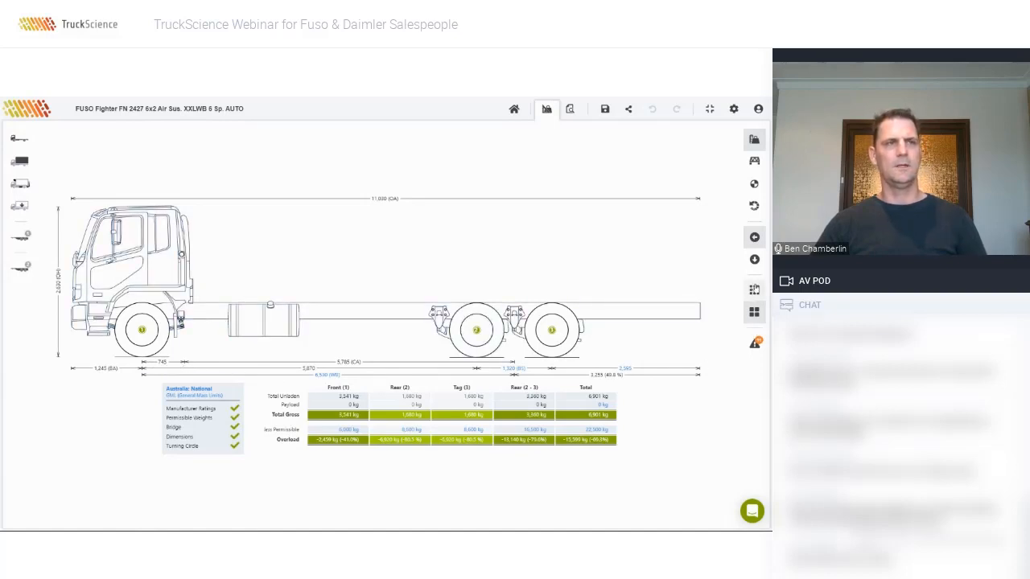
{"action": "left_click", "coordinate": [754, 288]}
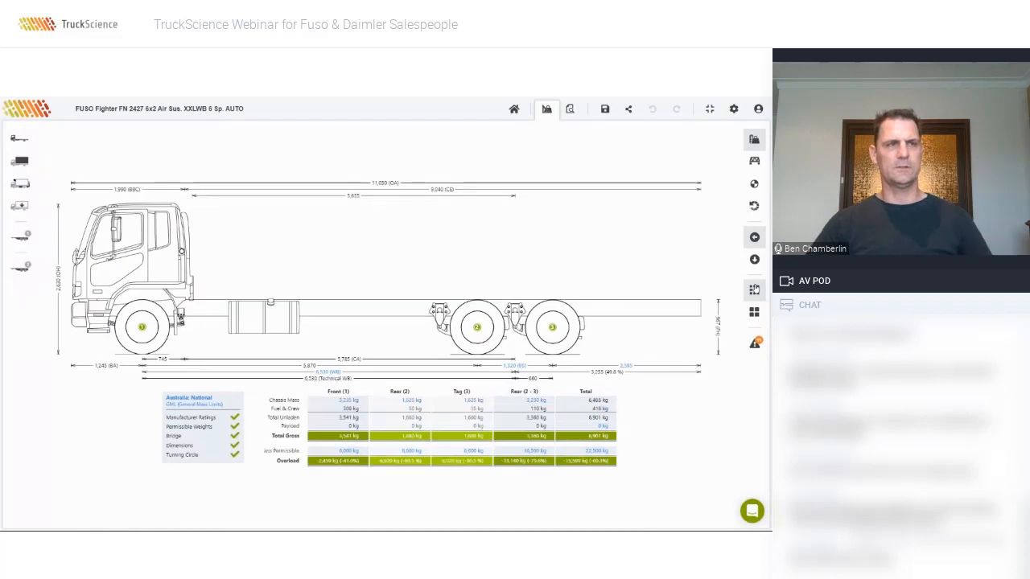
Read and dismiss the calculation notes for the truck, and open the support chat
{"action": "left_click", "coordinate": [751, 348]}
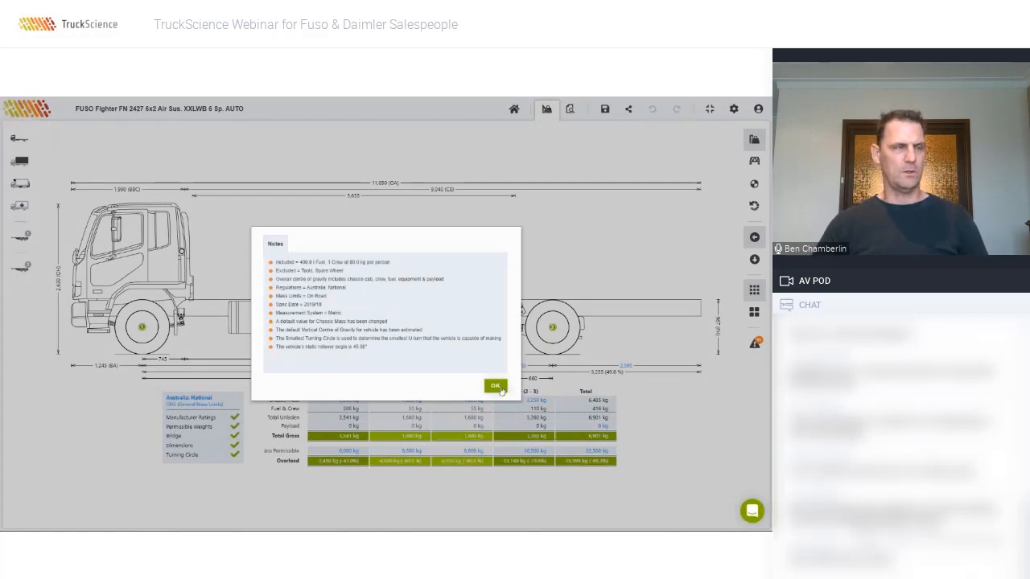
{"action": "left_click", "coordinate": [496, 386]}
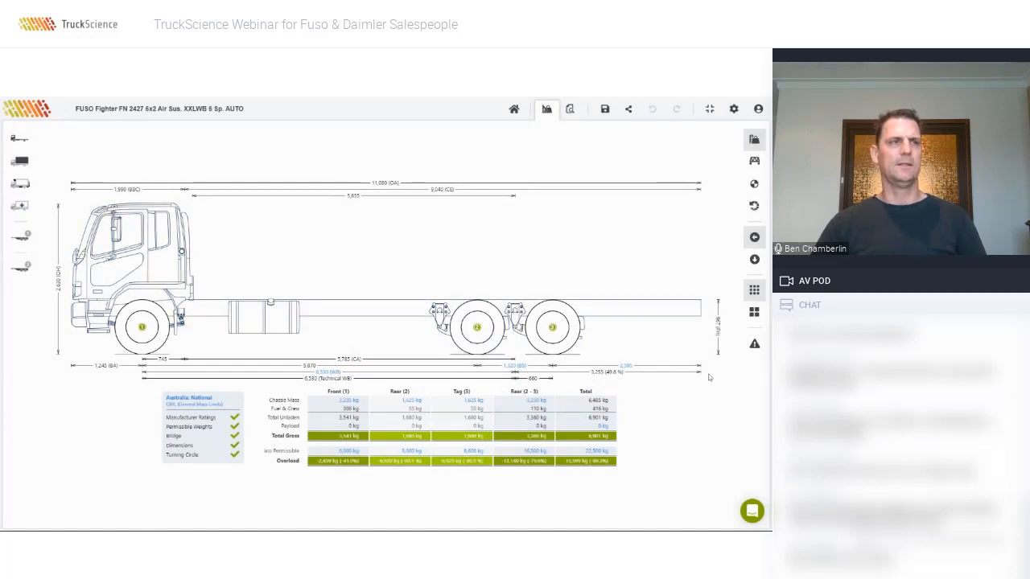
{"action": "left_click", "coordinate": [750, 511]}
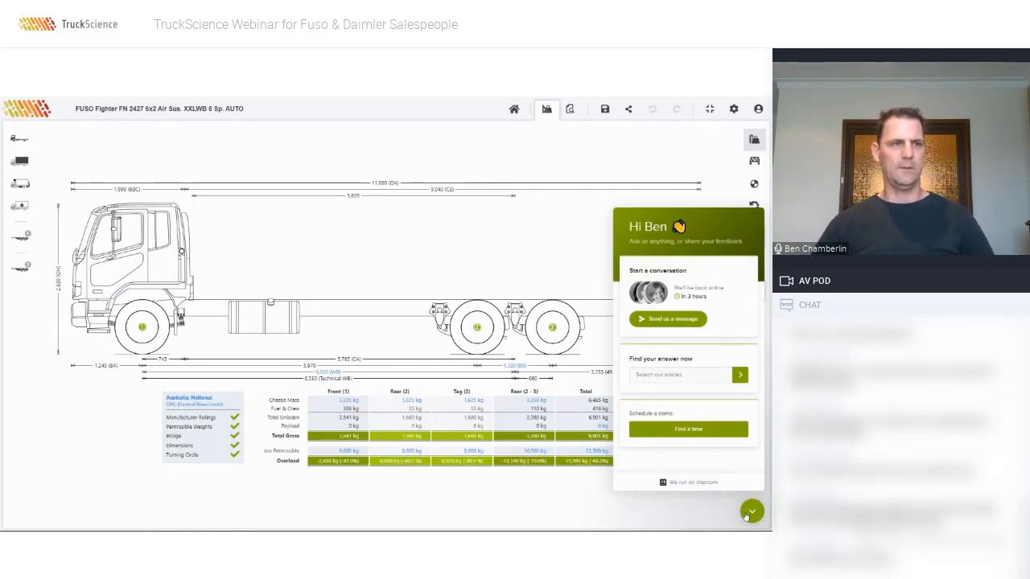
Start a support conversation, send a short greeting addressed to the support agent by name, and close the chat
{"action": "left_click", "coordinate": [669, 319]}
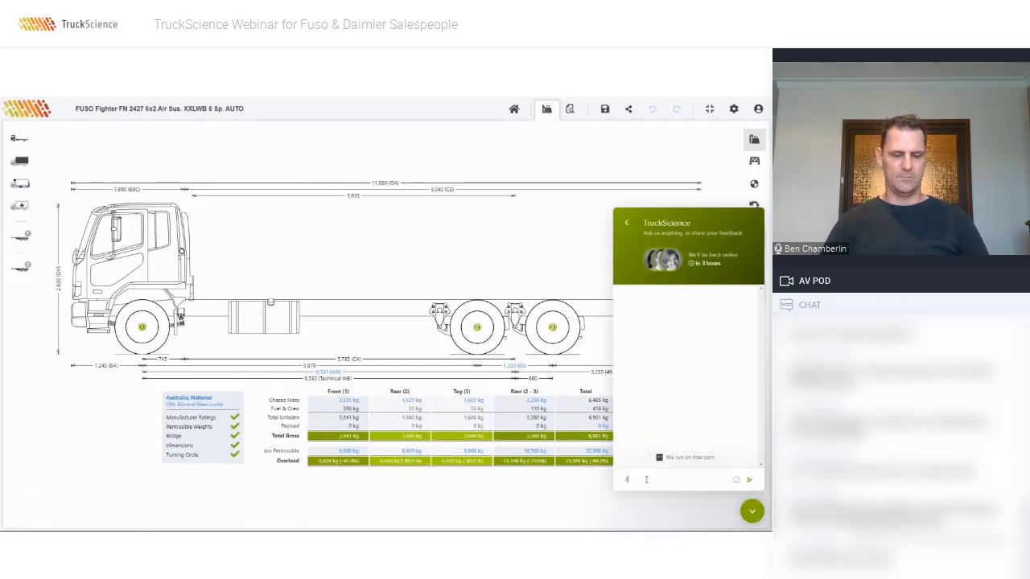
{"action": "type", "text": "Hi"}
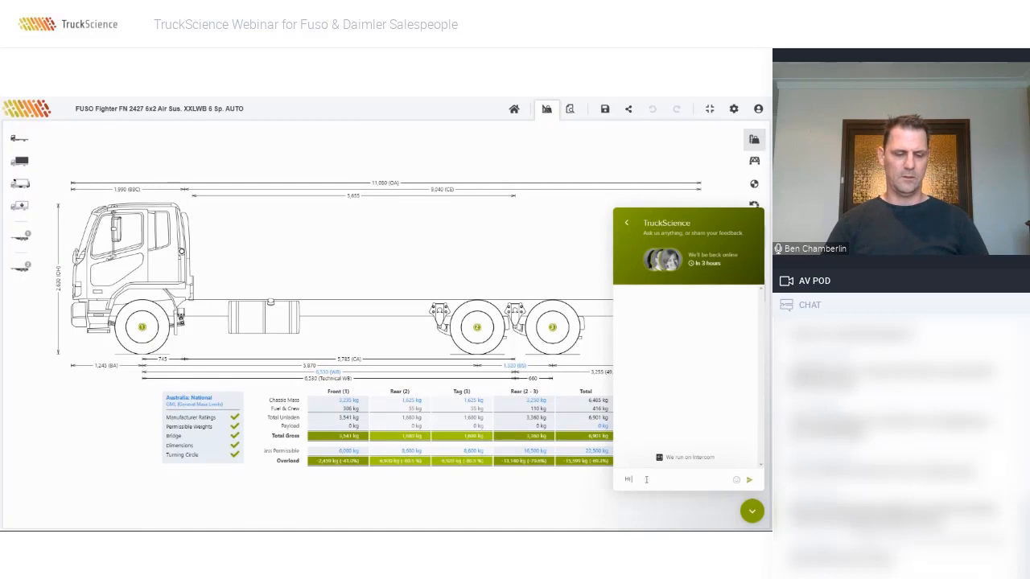
{"action": "type", "text": " Jenns"}
{"action": "key", "text": "Return"}
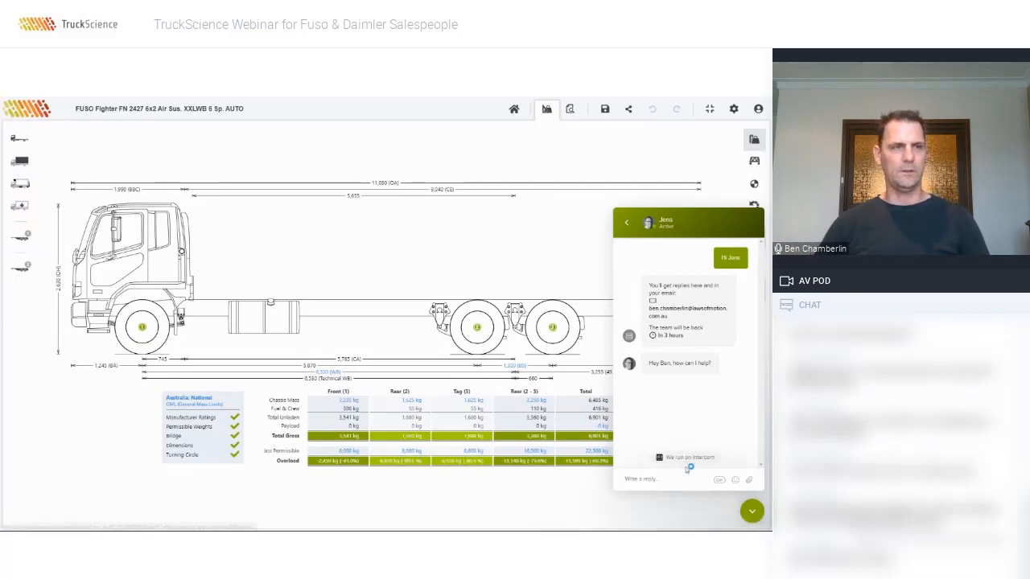
{"action": "left_click", "coordinate": [752, 511]}
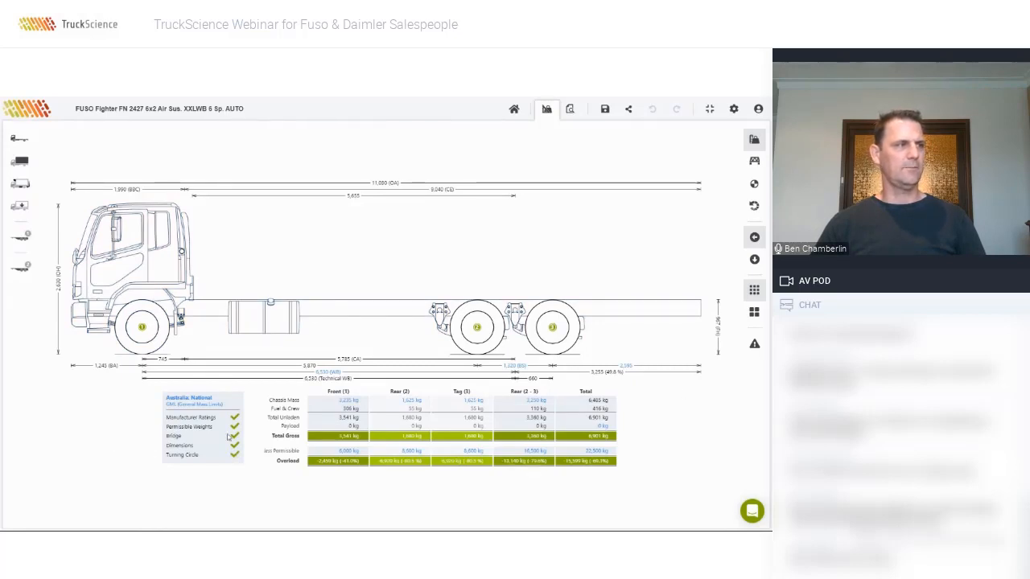
Review the available regulation sets for the compliance scorecard and keep Australia: National
{"action": "left_click", "coordinate": [200, 408]}
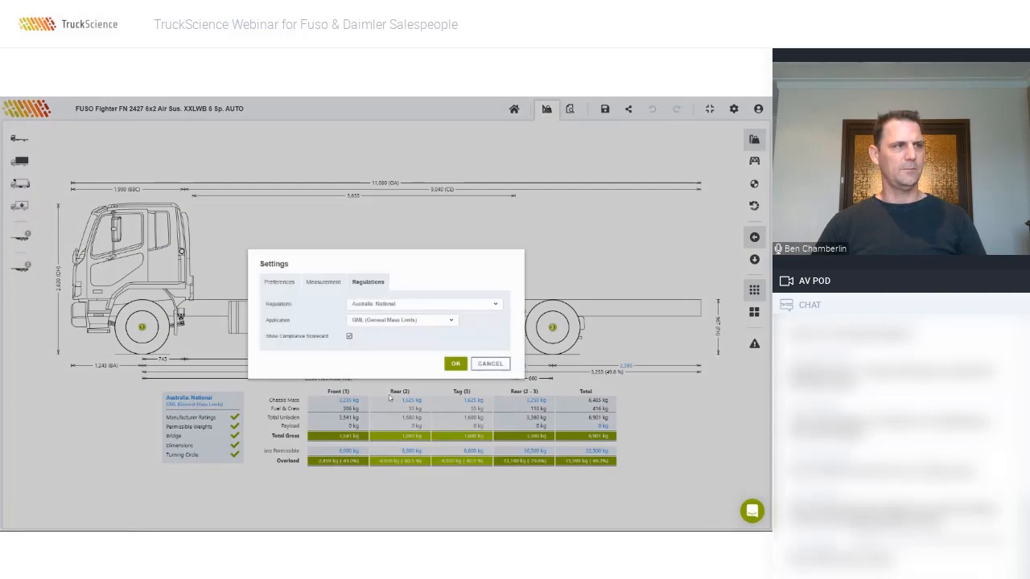
{"action": "left_click", "coordinate": [411, 306]}
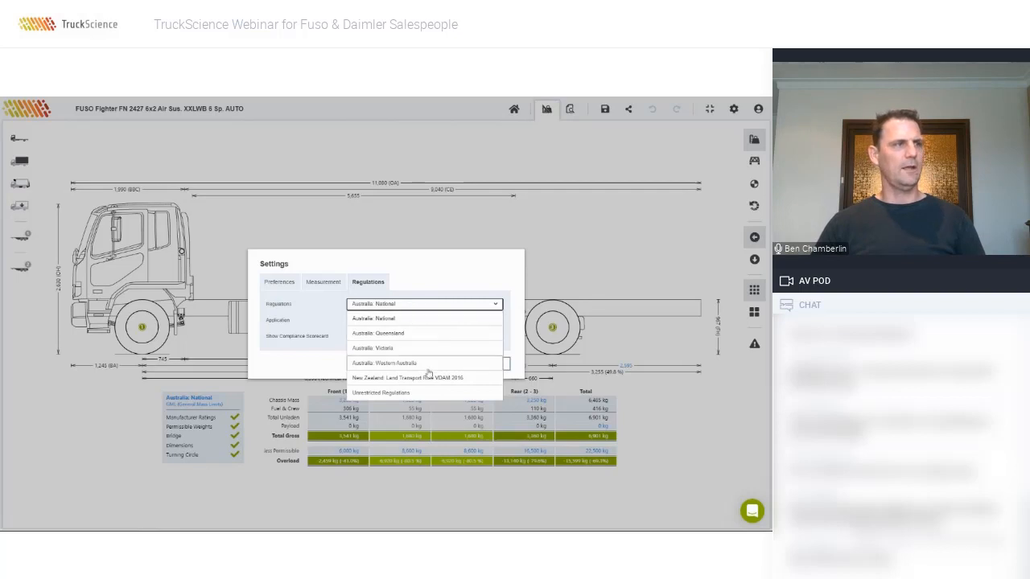
{"action": "left_click", "coordinate": [413, 307]}
{"action": "left_click", "coordinate": [457, 364]}
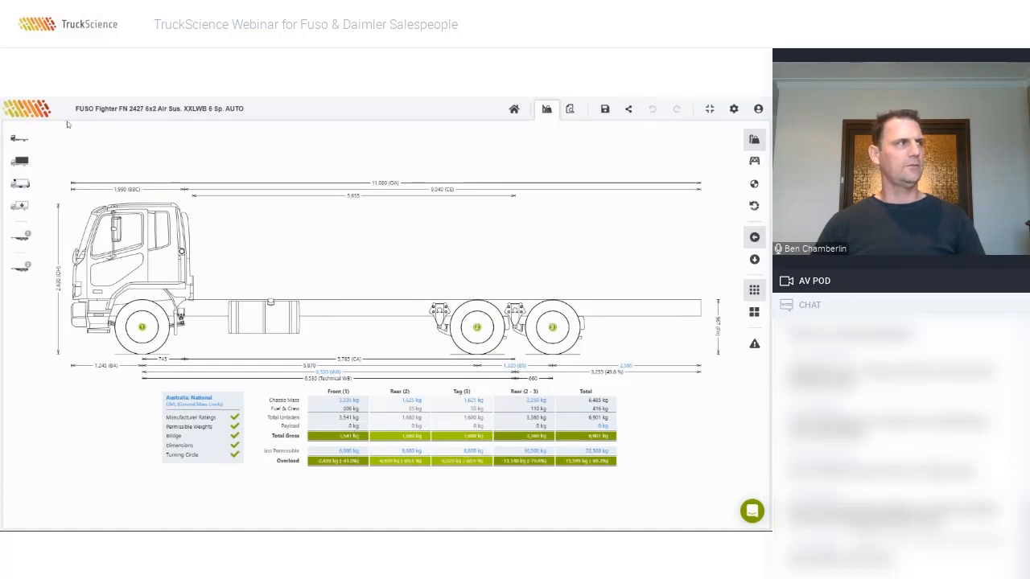
Set the crew's mass per person to 100 kg in the truck's specification and close the specification
{"action": "left_click", "coordinate": [29, 141]}
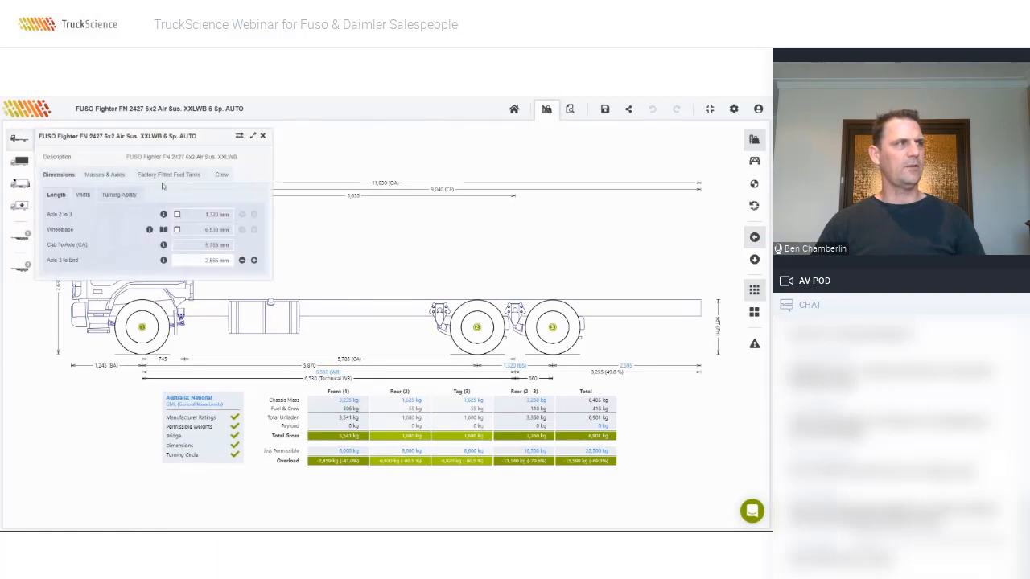
{"action": "left_click", "coordinate": [221, 174]}
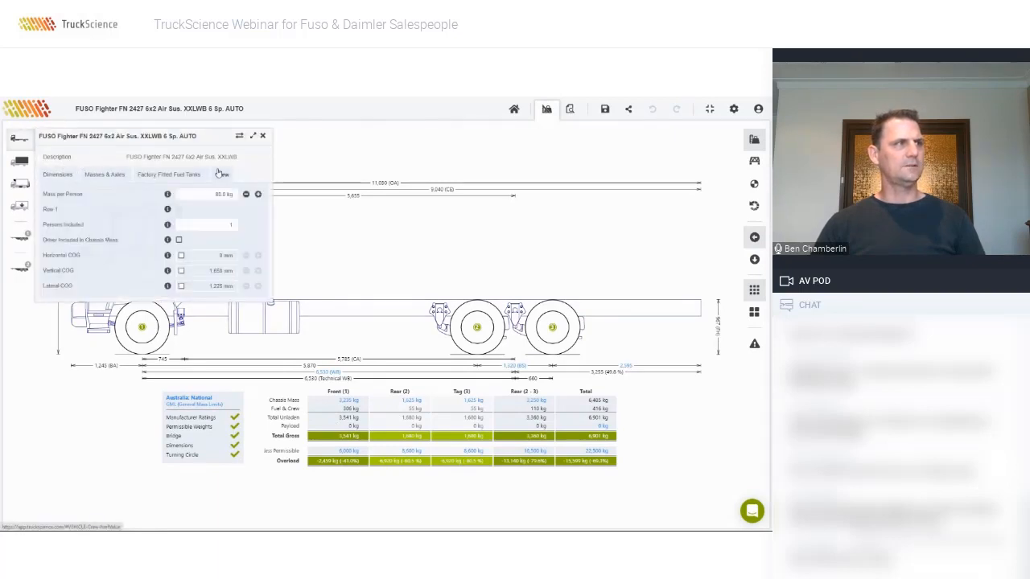
{"action": "left_click", "coordinate": [228, 193]}
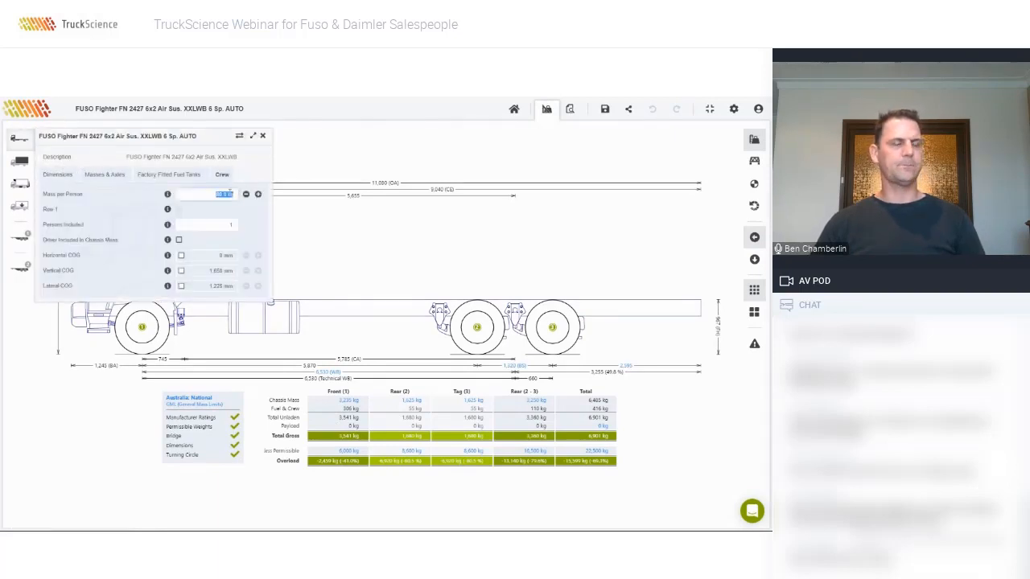
{"action": "type", "text": "100"}
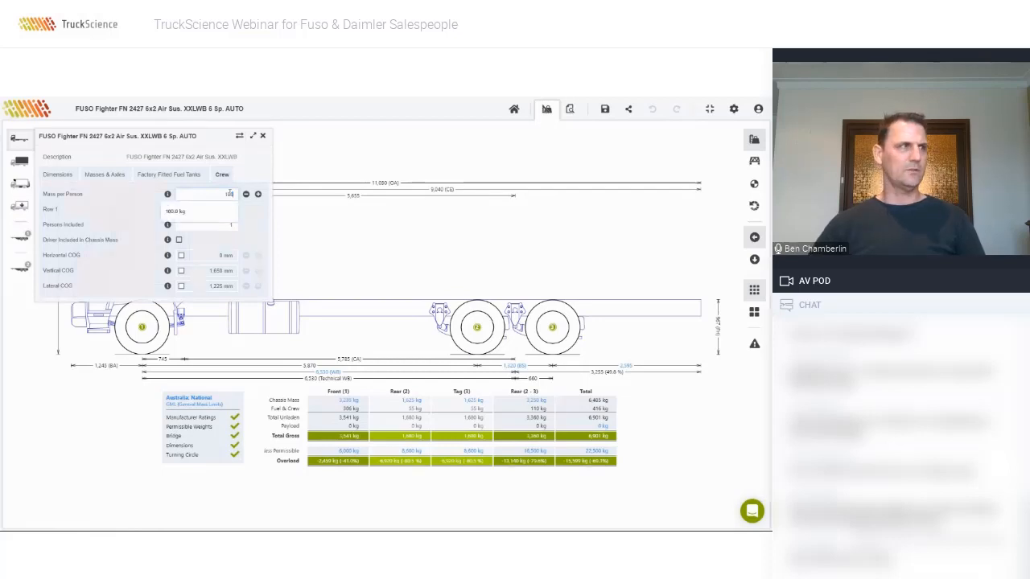
{"action": "left_click", "coordinate": [225, 211]}
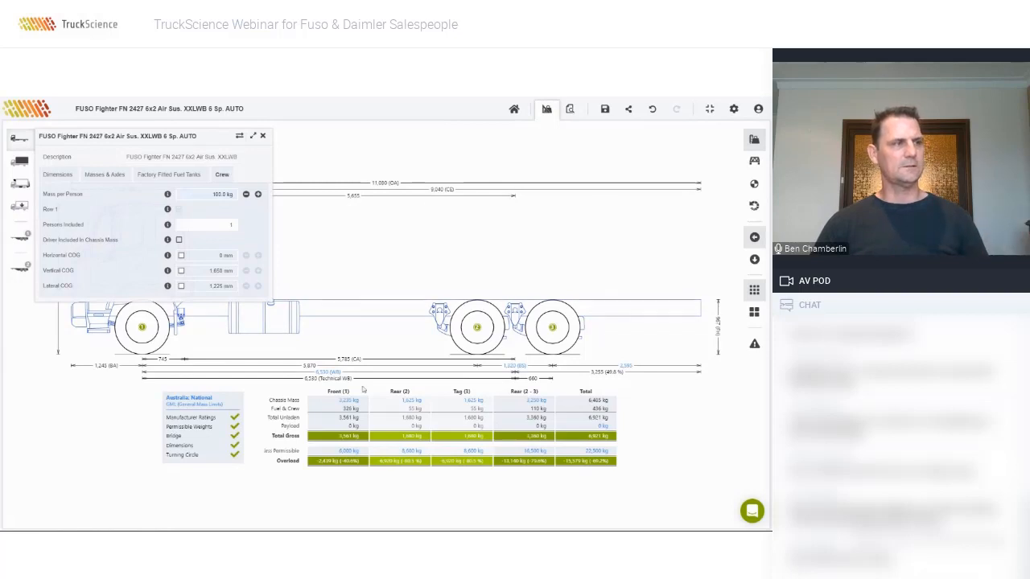
{"action": "left_click", "coordinate": [361, 483]}
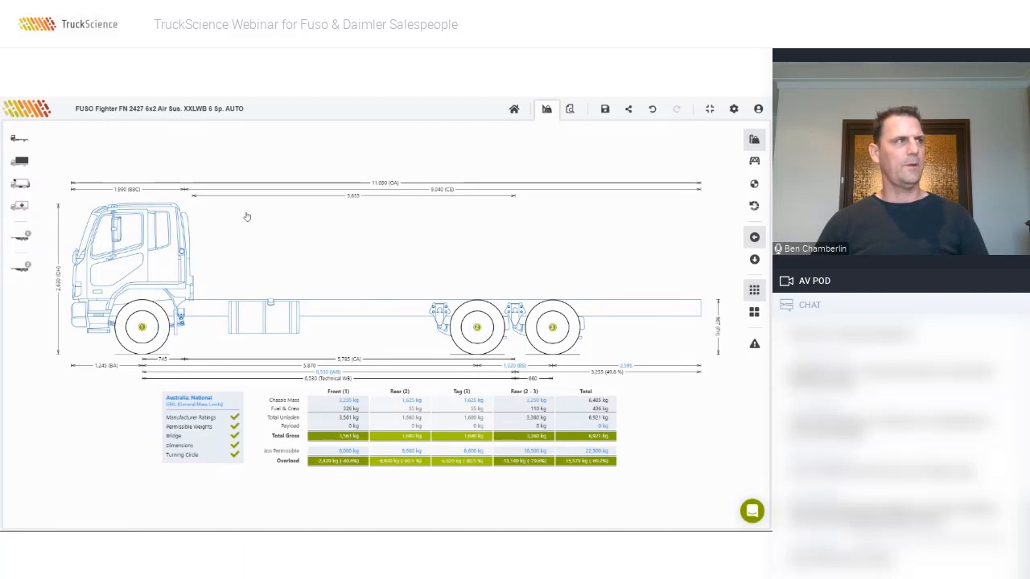
Browse the Other body category, reverse the sort order of its descriptions, and close the list without adding a body
{"action": "left_click", "coordinate": [19, 164]}
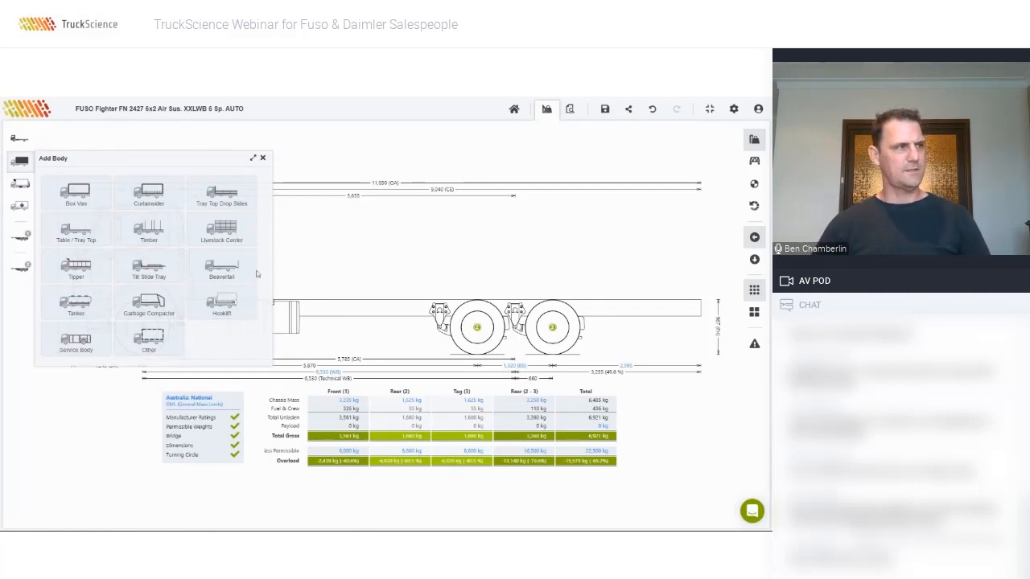
{"action": "left_click", "coordinate": [169, 331]}
{"action": "scroll", "coordinate": [174, 306], "scroll_direction": "down", "scroll_amount": 3}
{"action": "scroll", "coordinate": [174, 306], "scroll_direction": "down", "scroll_amount": 5}
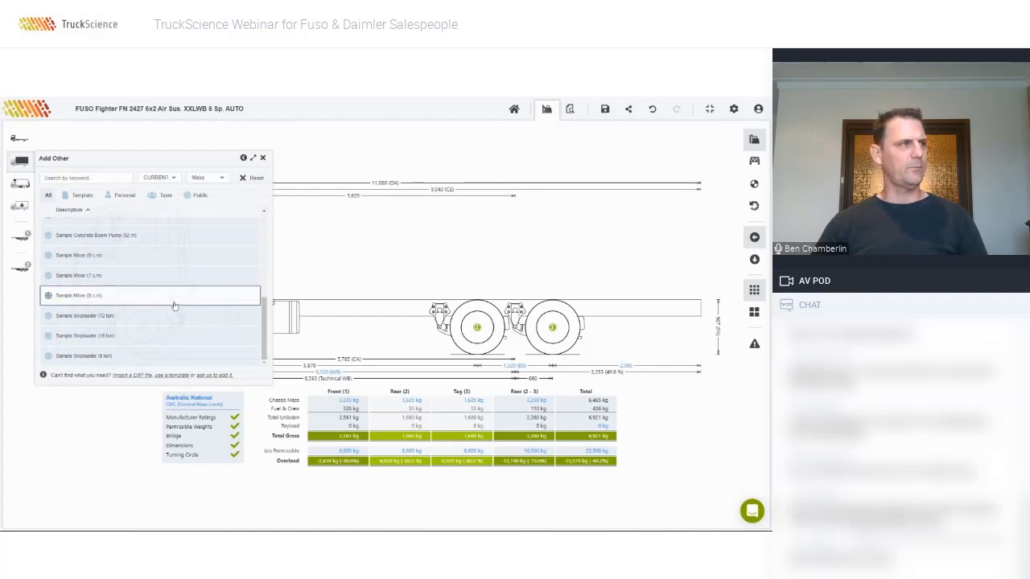
{"action": "scroll", "coordinate": [174, 306], "scroll_direction": "up", "scroll_amount": 6}
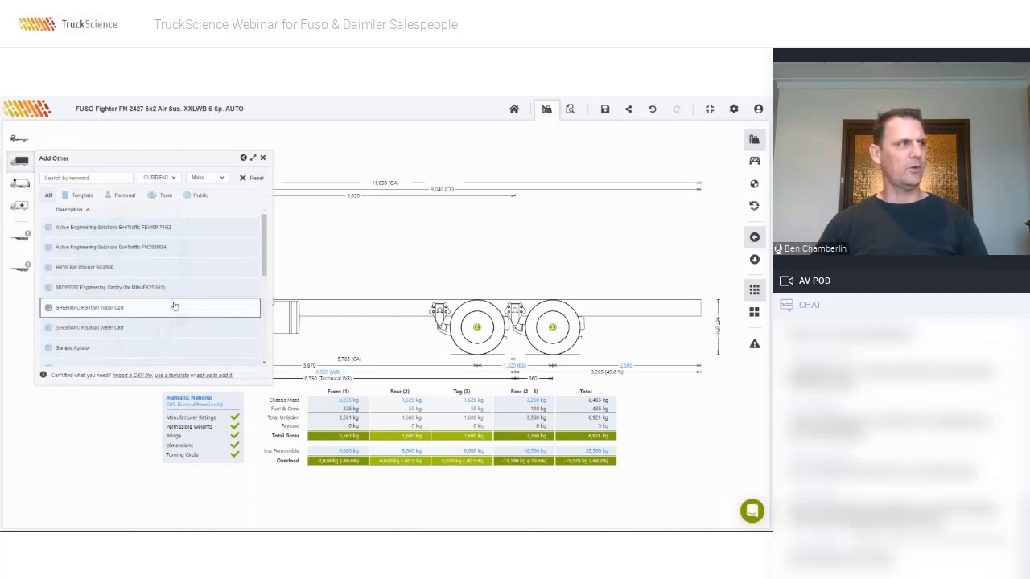
{"action": "left_click", "coordinate": [89, 210]}
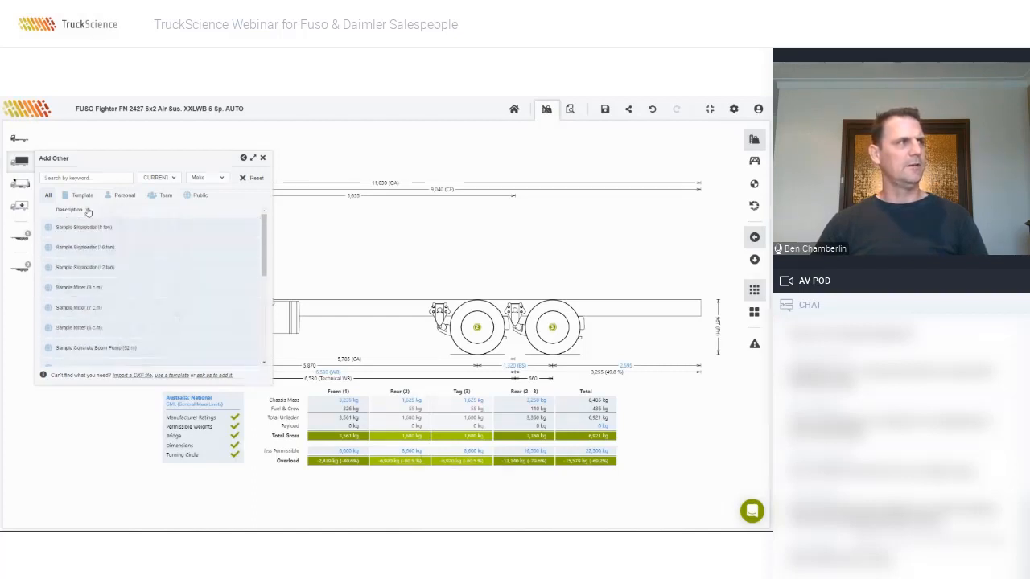
{"action": "left_click", "coordinate": [262, 158]}
Add the personal Austruck Truck Bodies 14 Pallet Ausliner curtainsider to the truck, and view and dismiss its DXF side-view setup
{"action": "left_click", "coordinate": [20, 161]}
{"action": "left_click", "coordinate": [151, 199]}
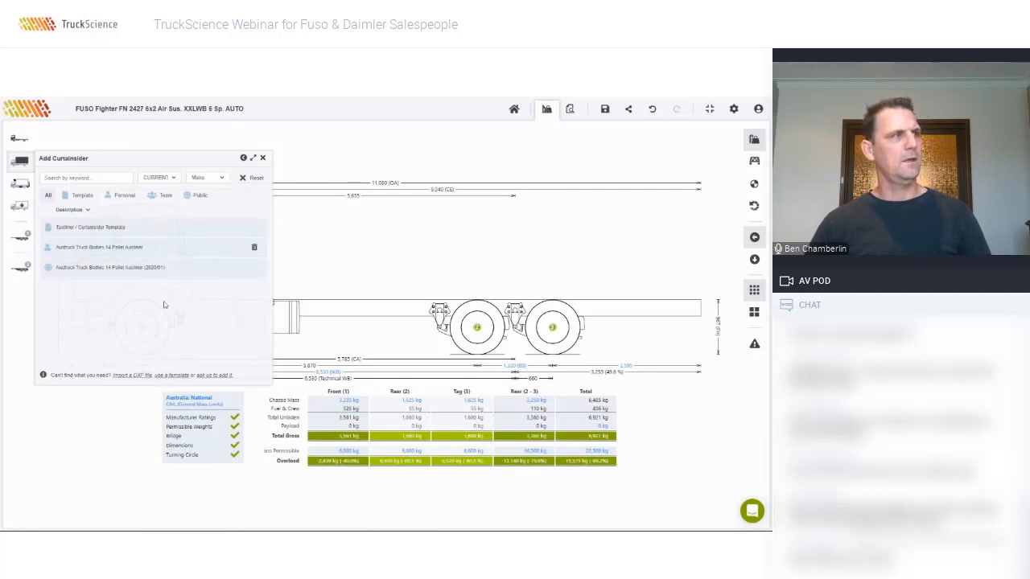
{"action": "left_click", "coordinate": [147, 247]}
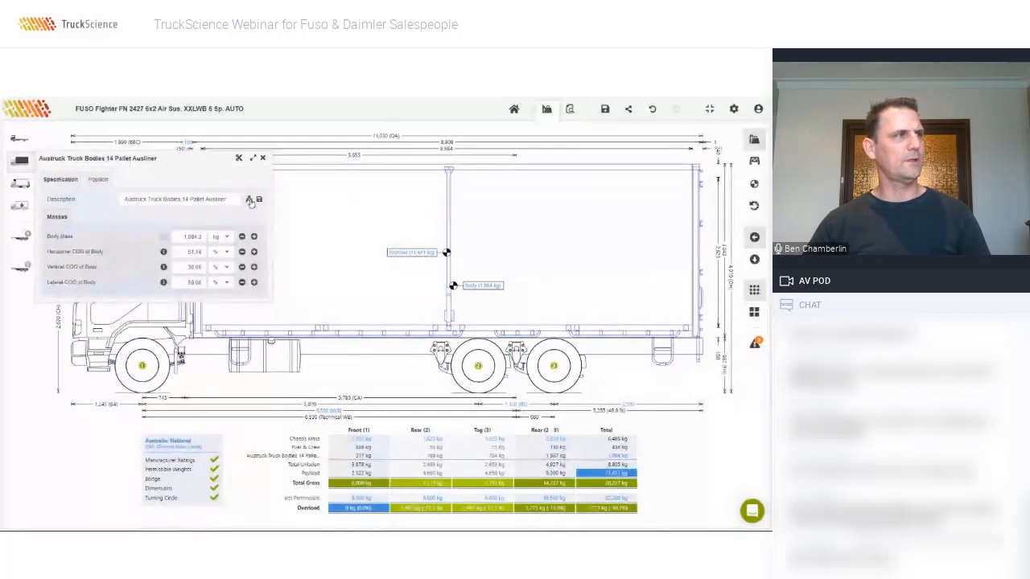
{"action": "left_click", "coordinate": [250, 199]}
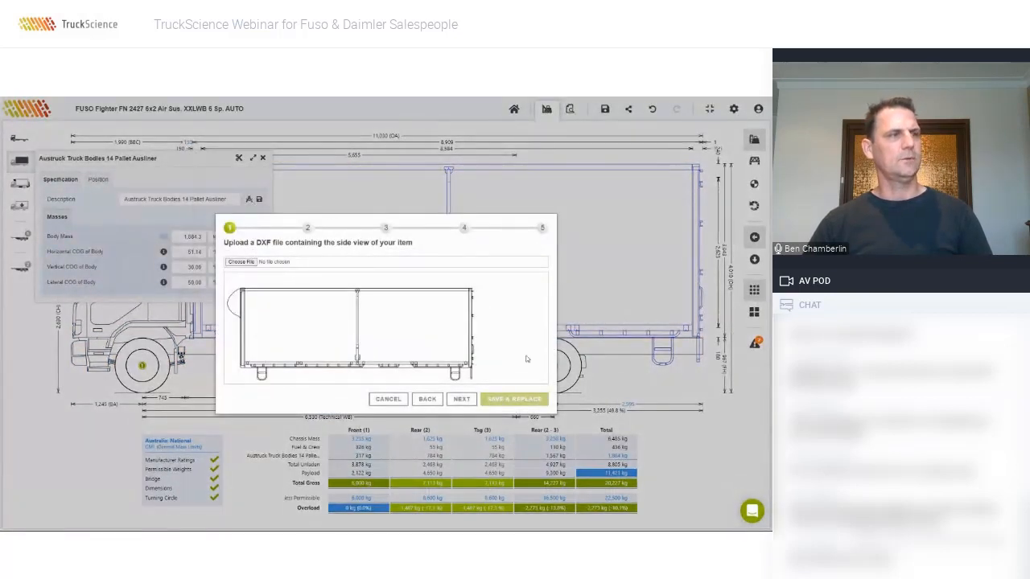
{"action": "left_click", "coordinate": [388, 399]}
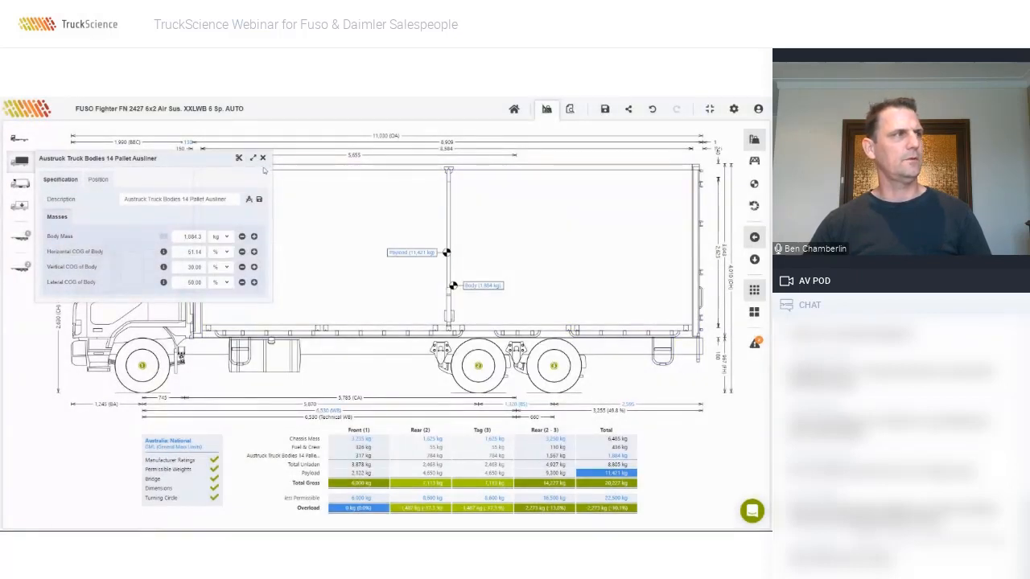
Remove the curtainsider body, start importing a new curtainsider from a DXF file, and cancel the import
{"action": "left_click", "coordinate": [238, 158]}
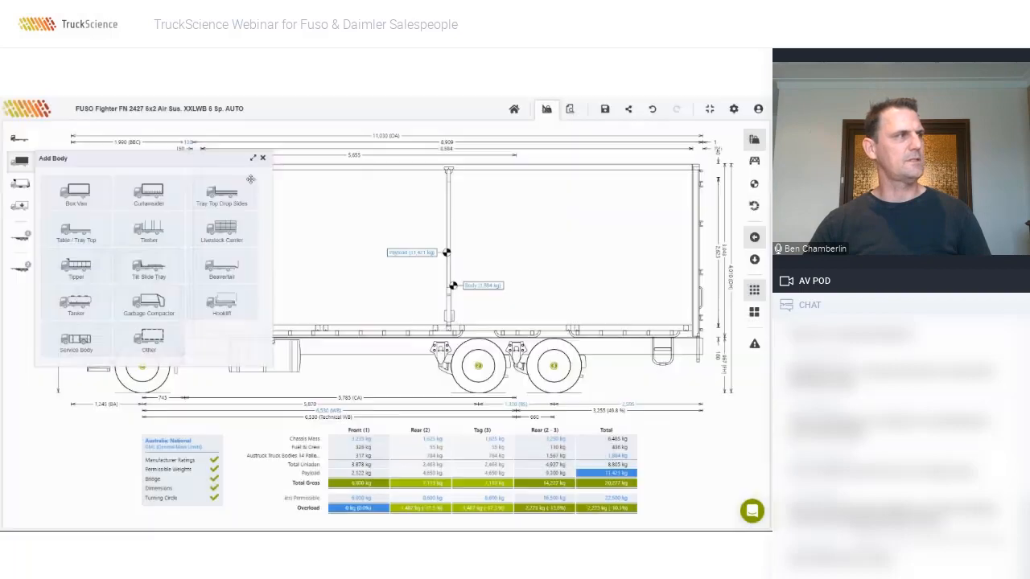
{"action": "left_click", "coordinate": [149, 193]}
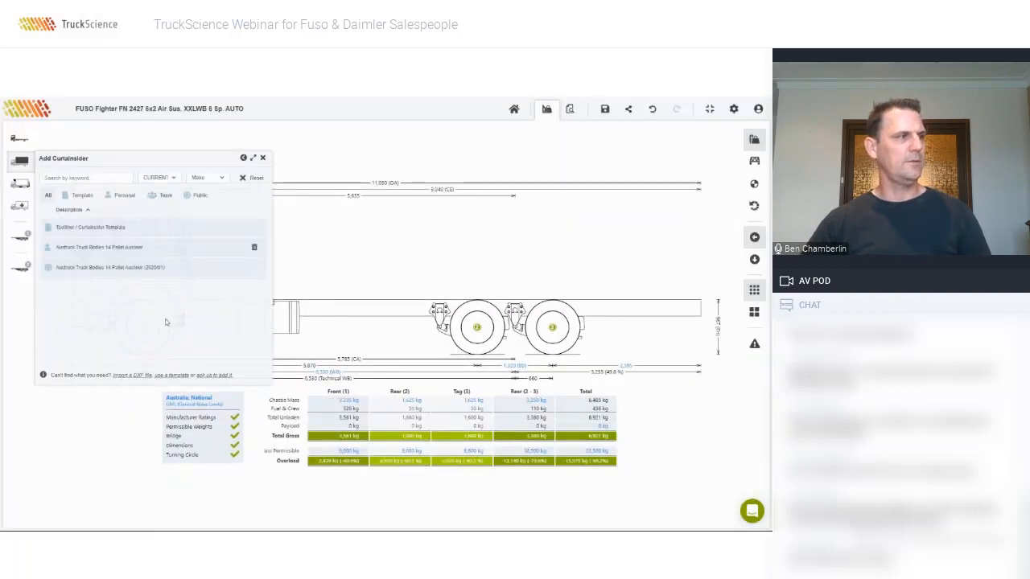
{"action": "left_click", "coordinate": [138, 376]}
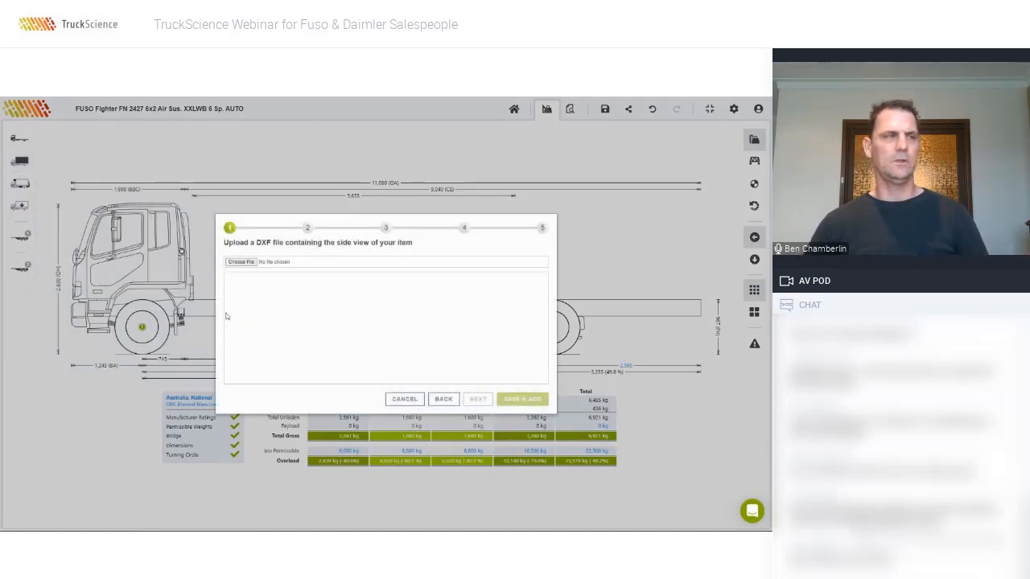
{"action": "left_click", "coordinate": [251, 263]}
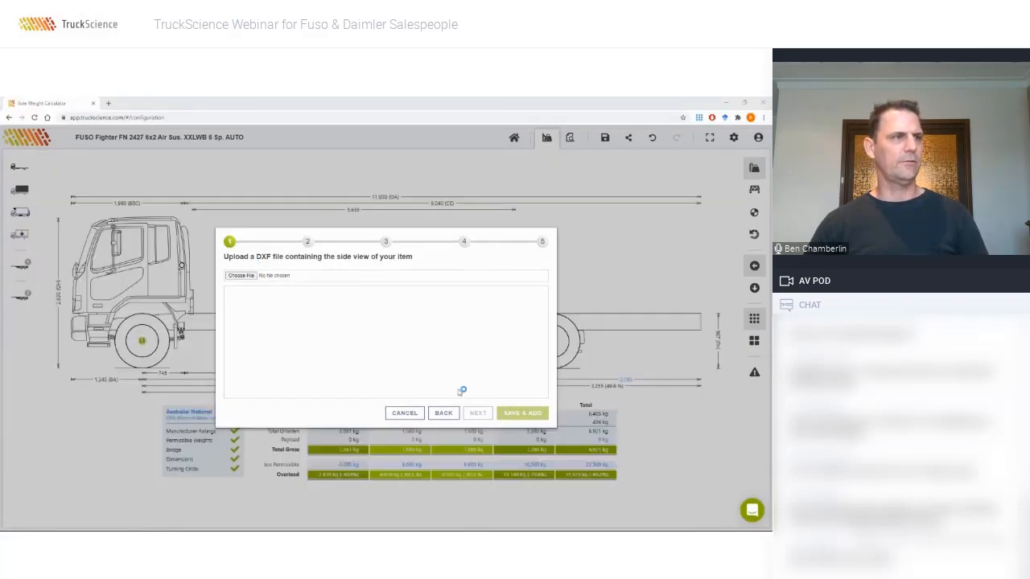
{"action": "left_click", "coordinate": [406, 413]}
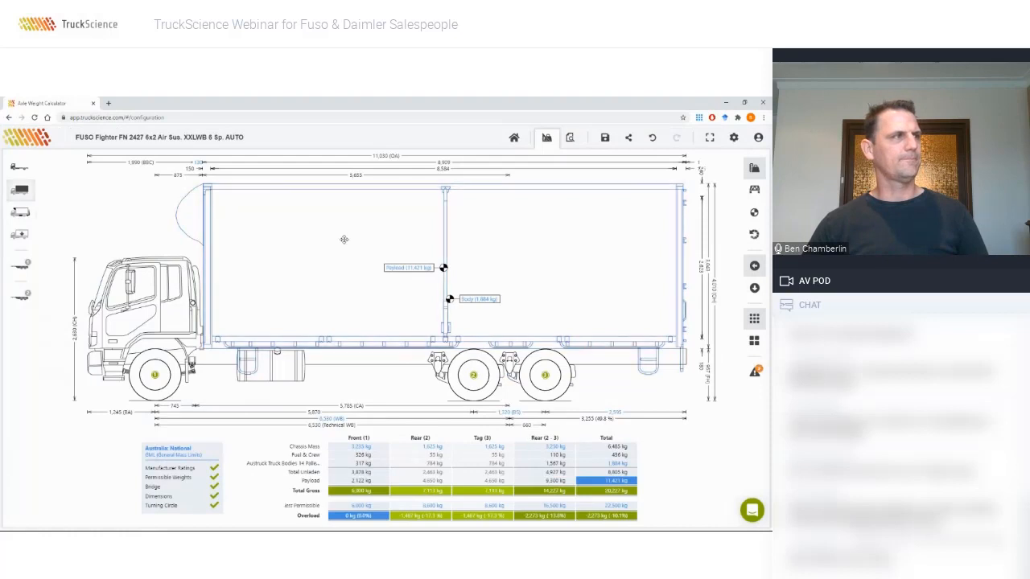
Open the Ausliner body's DXF setup and adjust the side-view drawing's position relative to the (0,0) origin
{"action": "left_click", "coordinate": [249, 230]}
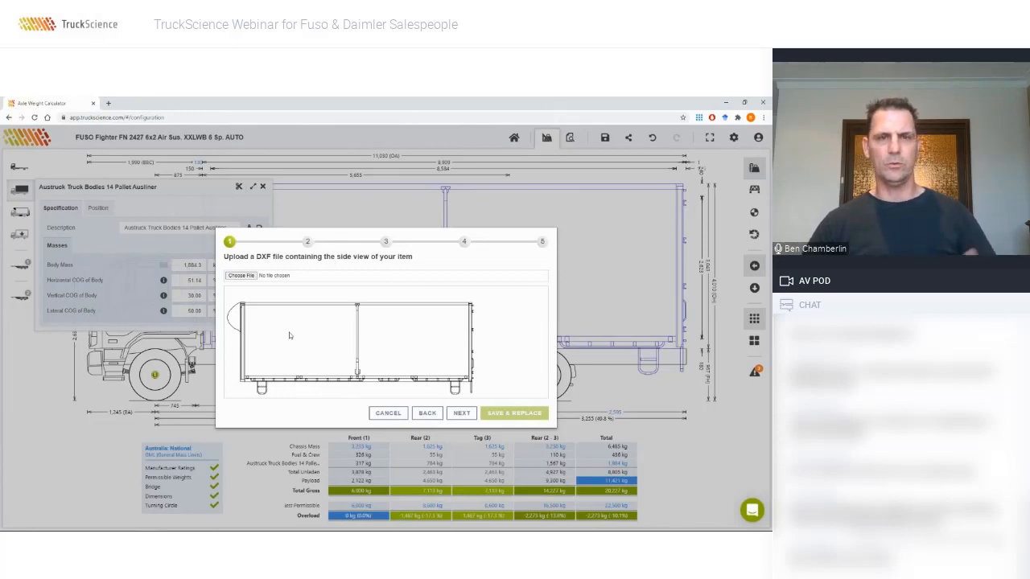
{"action": "left_click", "coordinate": [462, 414]}
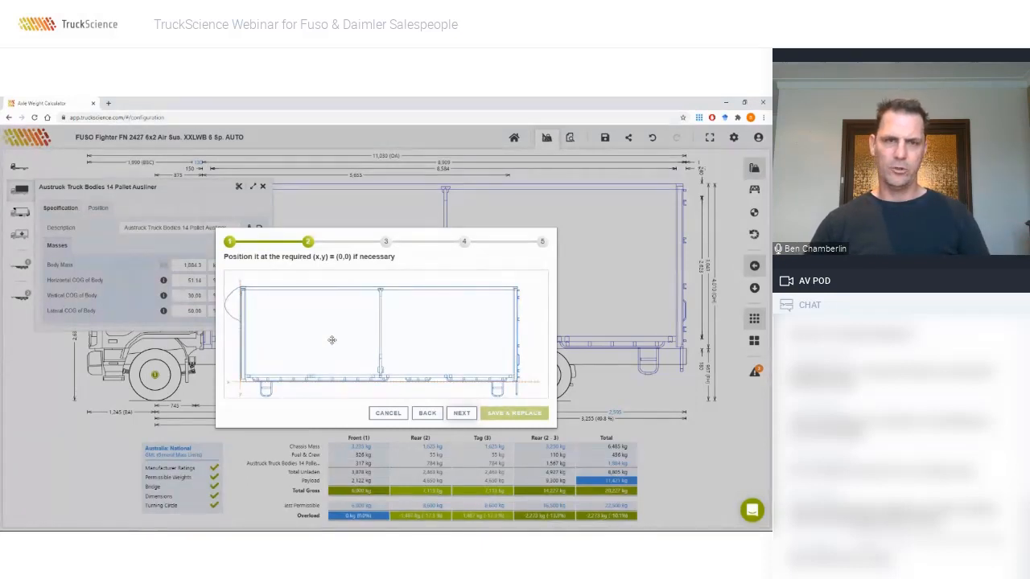
{"action": "mouse_move", "coordinate": [344, 338]}
{"action": "left_mouse_down"}
{"action": "mouse_move", "coordinate": [351, 326]}
{"action": "mouse_move", "coordinate": [334, 339]}
{"action": "left_mouse_up"}
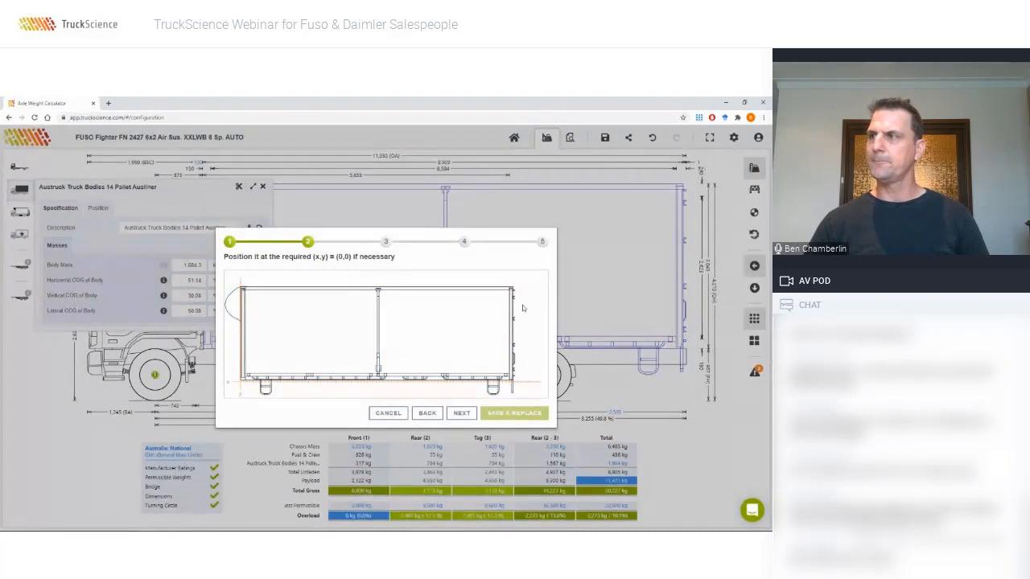
Review the body's length, height and width settings, and proceed to its mass and centre of gravity
{"action": "left_click", "coordinate": [461, 413]}
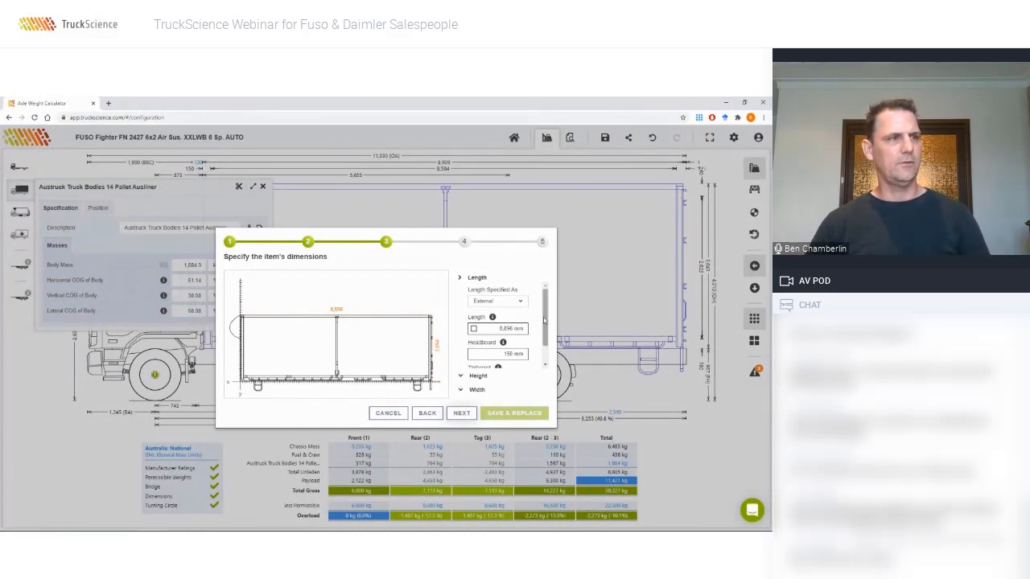
{"action": "left_click_drag", "start_coordinate": [543, 320], "coordinate": [550, 343]}
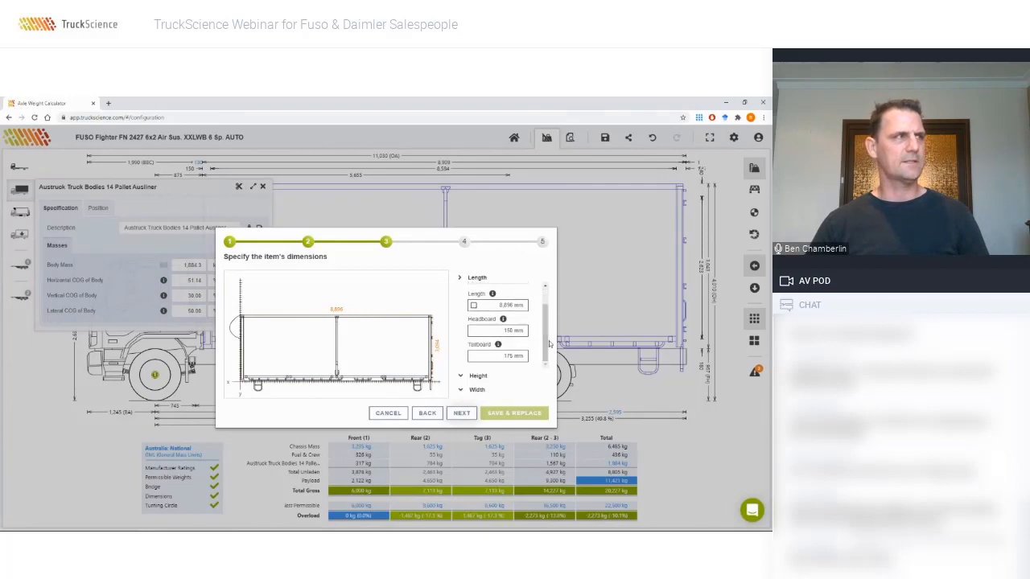
{"action": "left_click", "coordinate": [478, 376]}
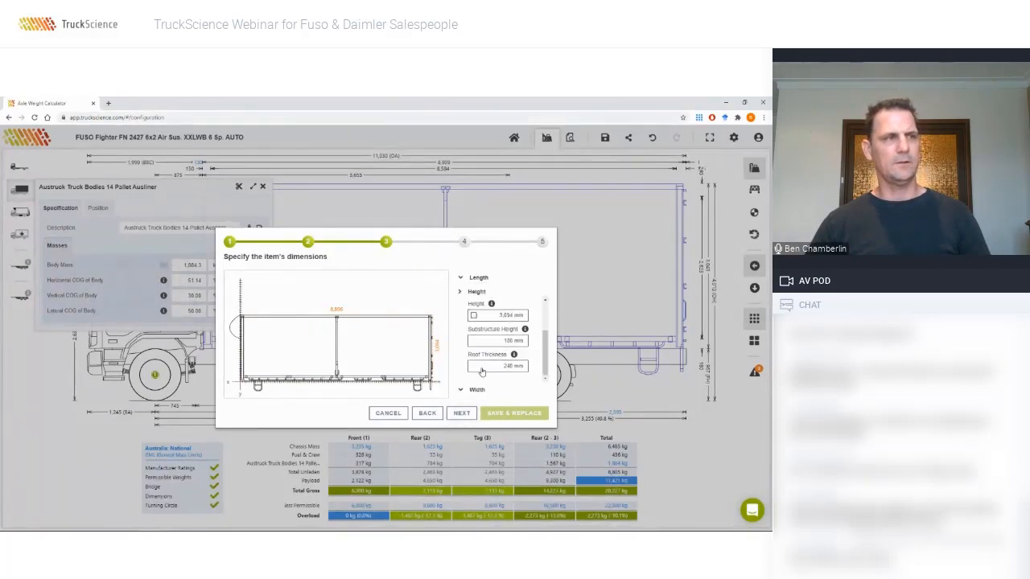
{"action": "left_click", "coordinate": [479, 390]}
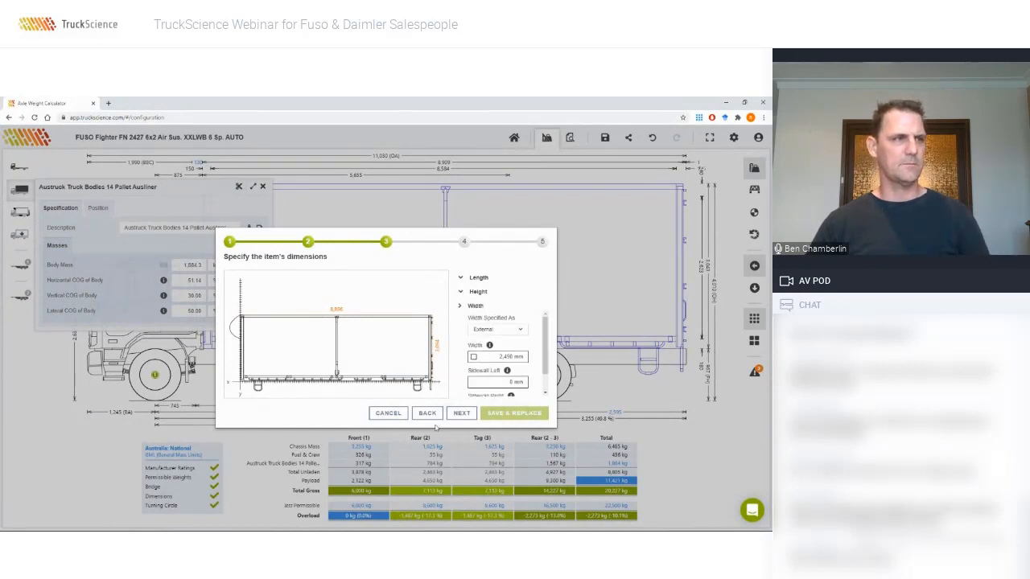
{"action": "left_click", "coordinate": [463, 306]}
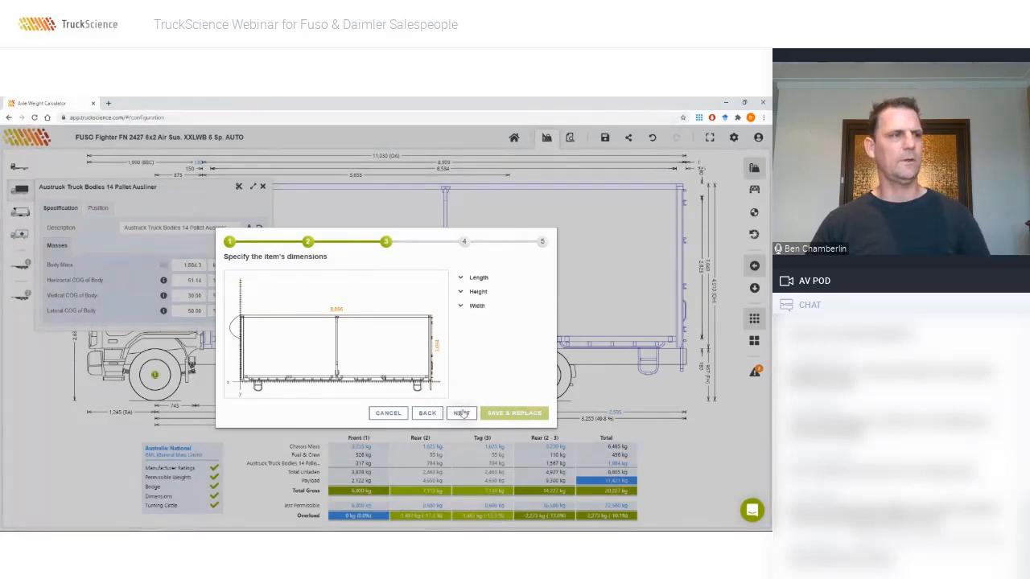
{"action": "left_click", "coordinate": [461, 412]}
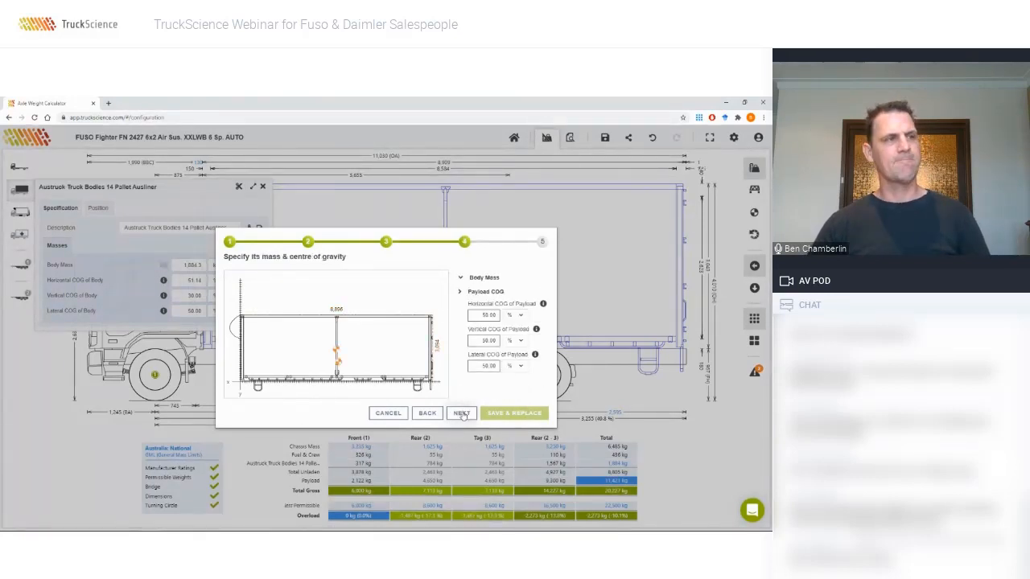
Name the imported body "example", save it in place of the current body, and dismiss its specification
{"action": "left_click", "coordinate": [461, 413]}
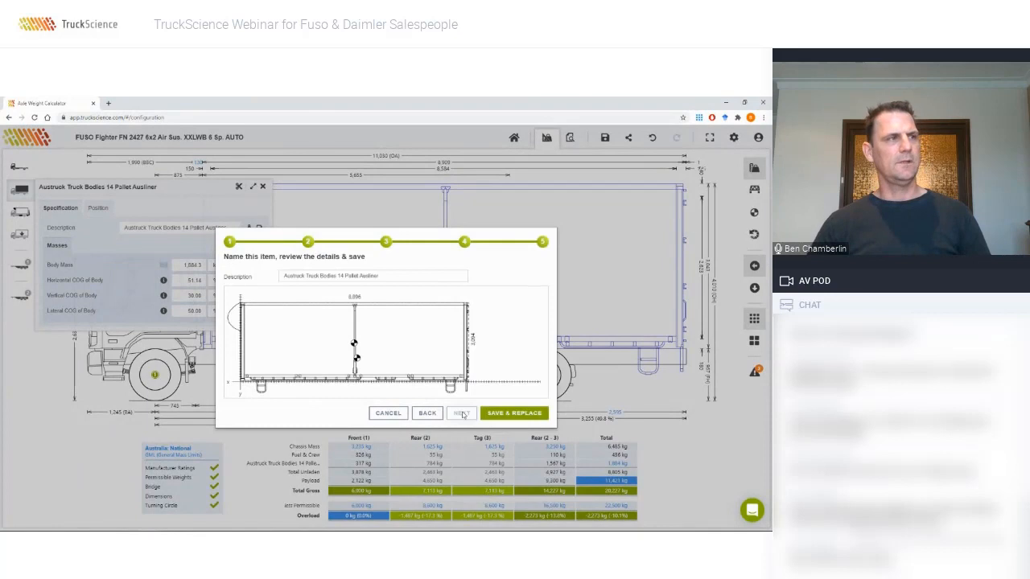
{"action": "triple_click", "coordinate": [380, 274]}
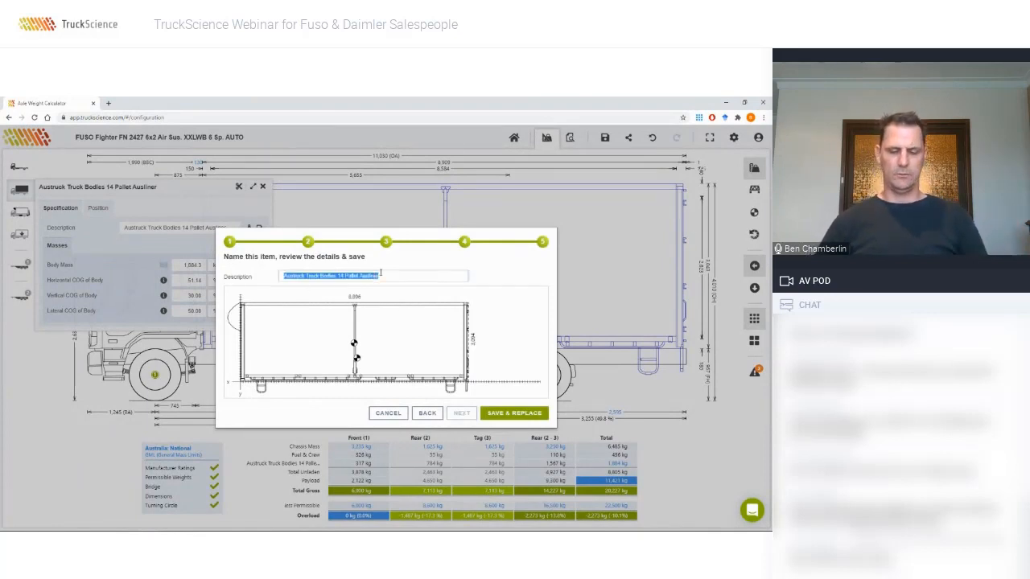
{"action": "type", "text": "xxx"}
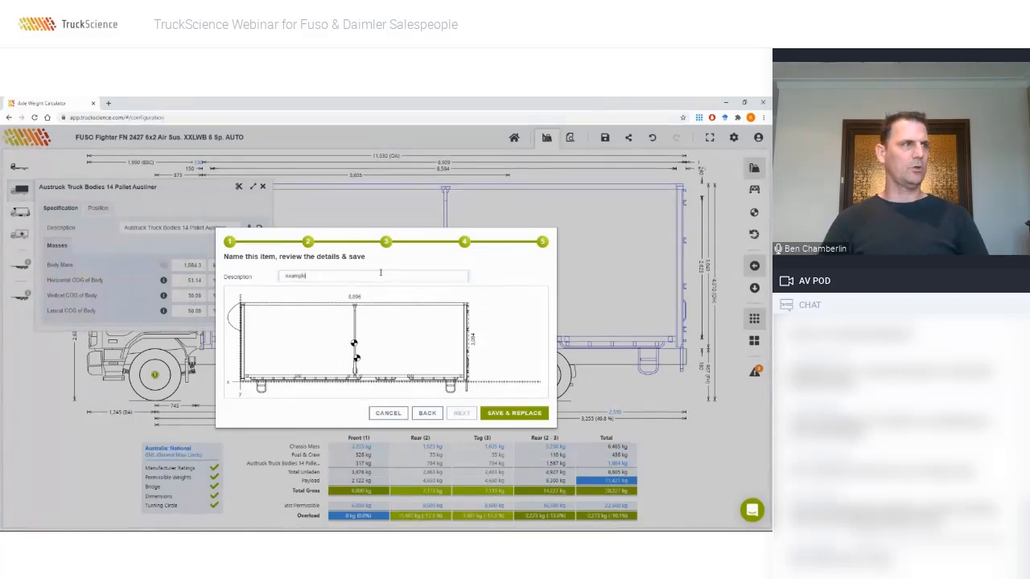
{"action": "left_click", "coordinate": [493, 416]}
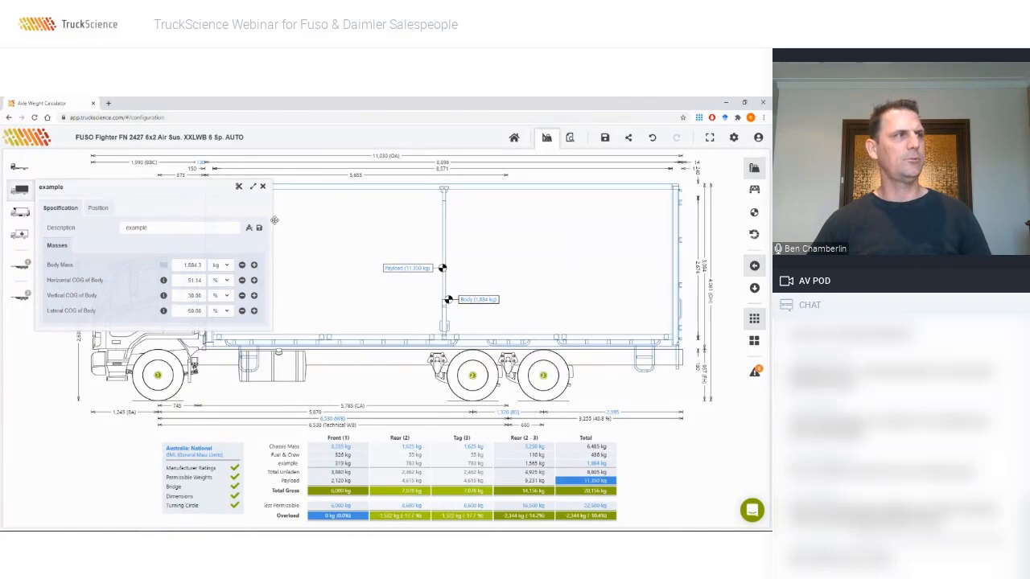
{"action": "left_click", "coordinate": [264, 186]}
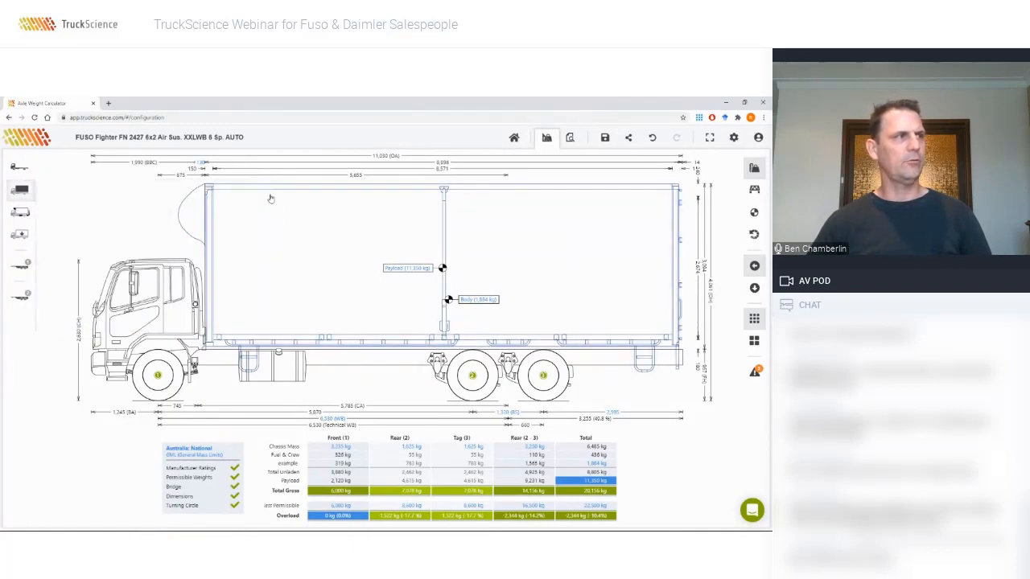
Remove the "example" body from the calculation and add the standard curtainsider template instead
{"action": "left_click", "coordinate": [271, 199]}
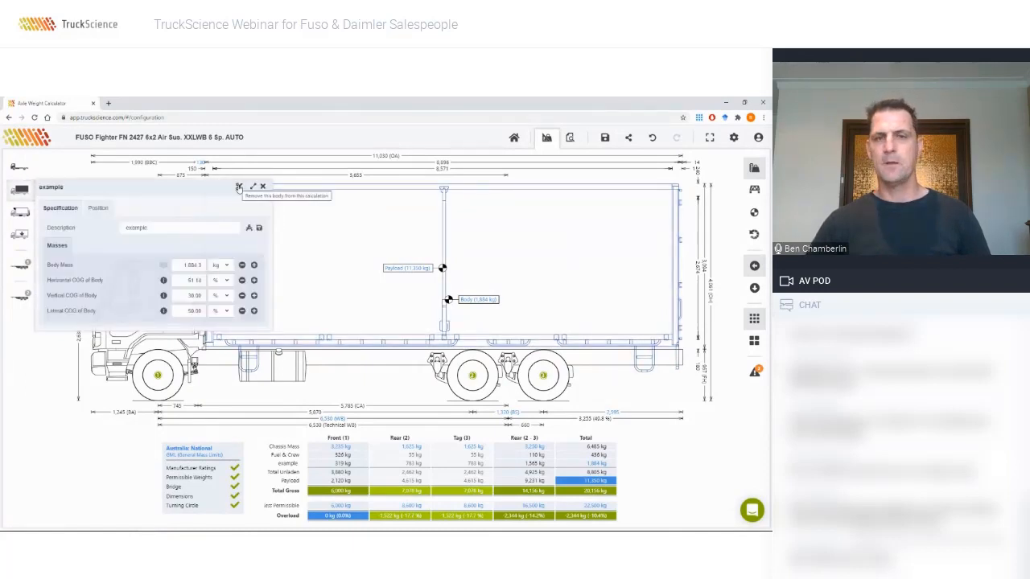
{"action": "left_click", "coordinate": [239, 187]}
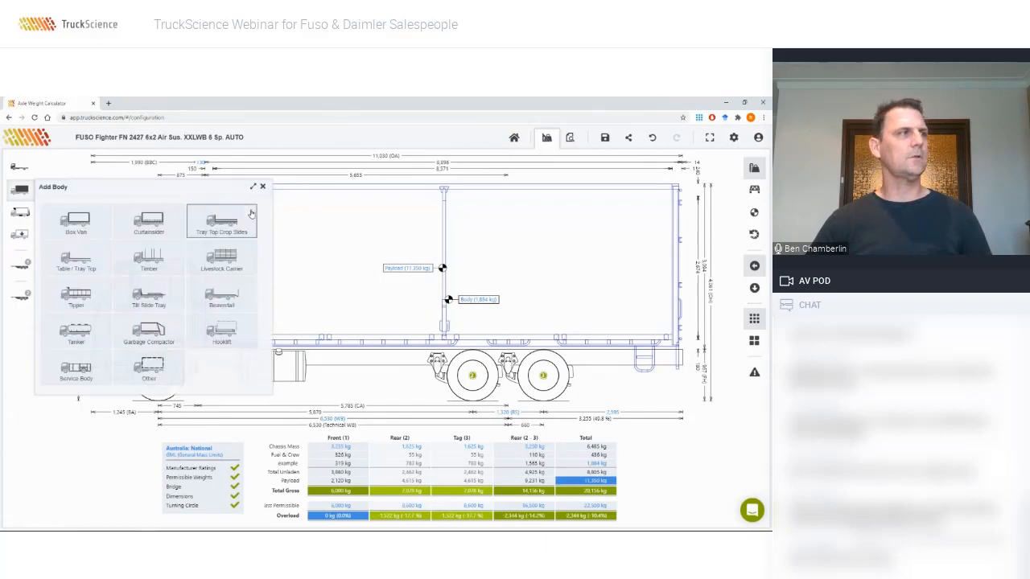
{"action": "left_click", "coordinate": [161, 211]}
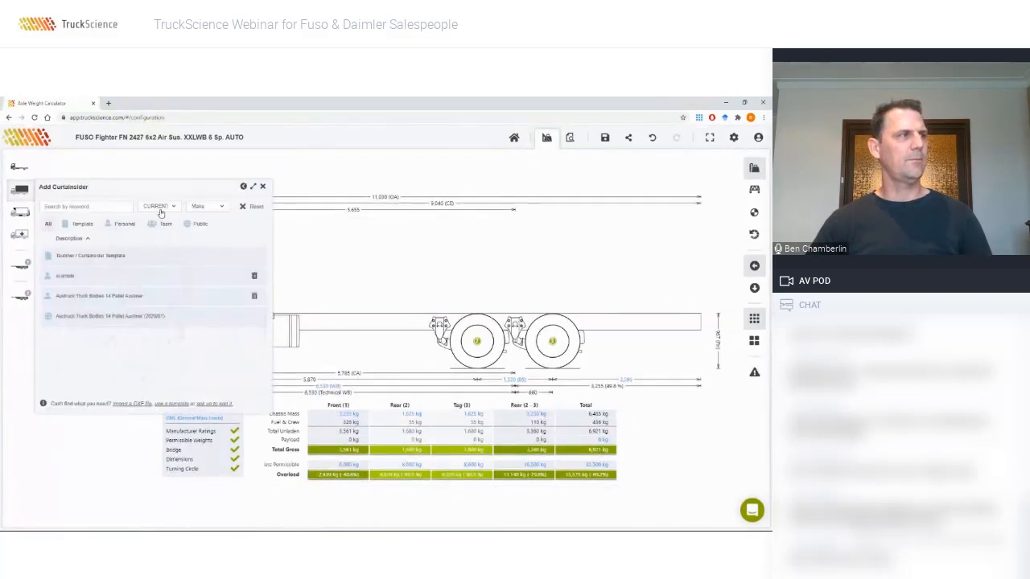
{"action": "left_click", "coordinate": [148, 251]}
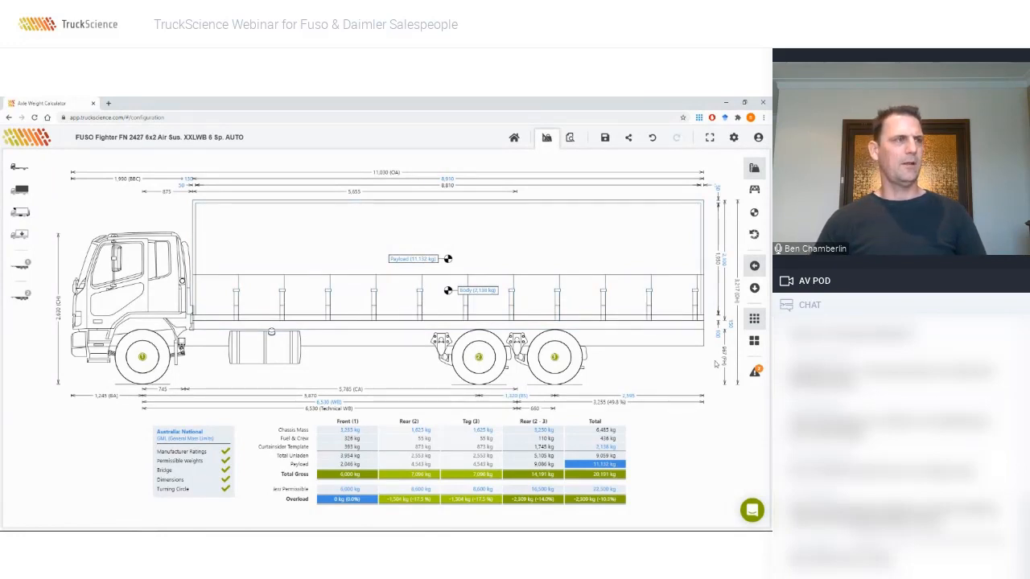
Review the curtainsider template's length, height and width settings, and display its mass settings
{"action": "left_click", "coordinate": [478, 241]}
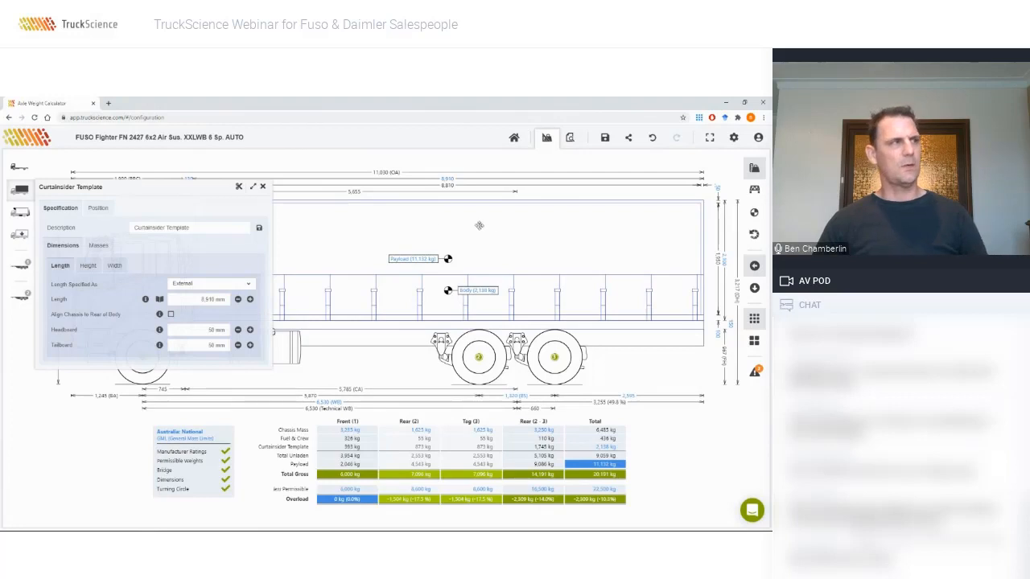
{"action": "left_click", "coordinate": [85, 265]}
{"action": "left_click", "coordinate": [114, 265]}
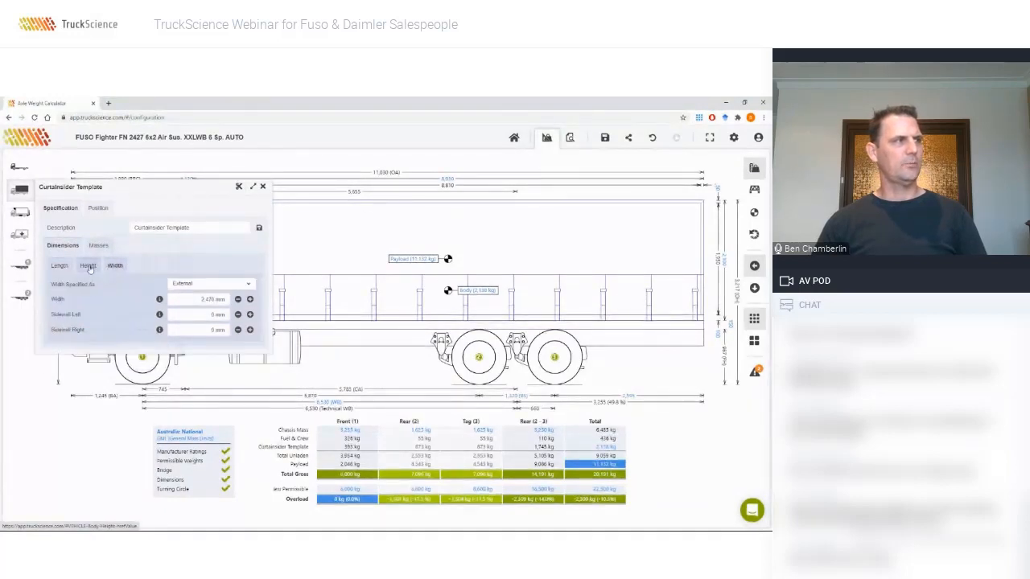
{"action": "left_click", "coordinate": [59, 266]}
{"action": "left_click", "coordinate": [88, 265]}
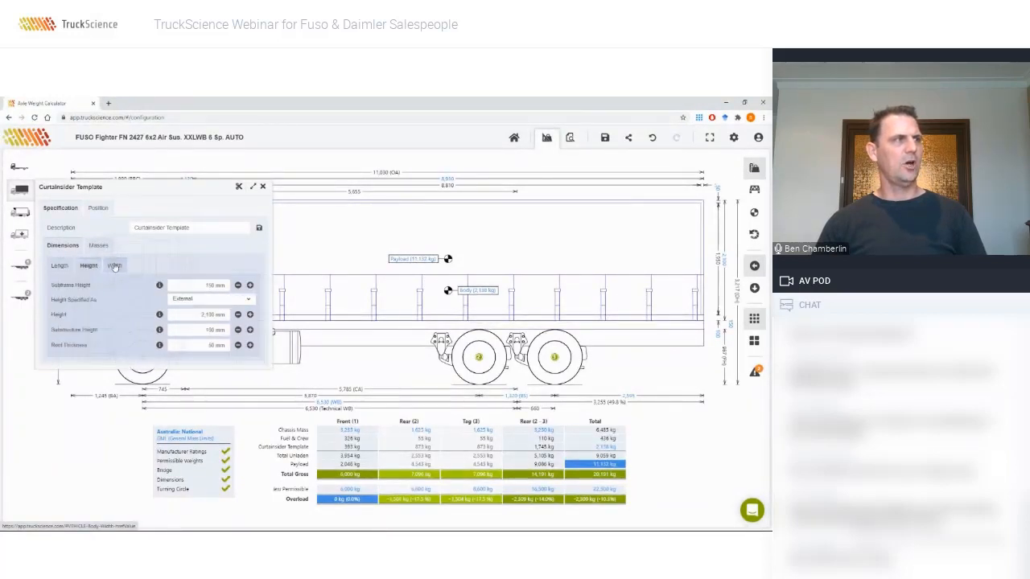
{"action": "left_click", "coordinate": [114, 267]}
{"action": "left_click", "coordinate": [99, 247]}
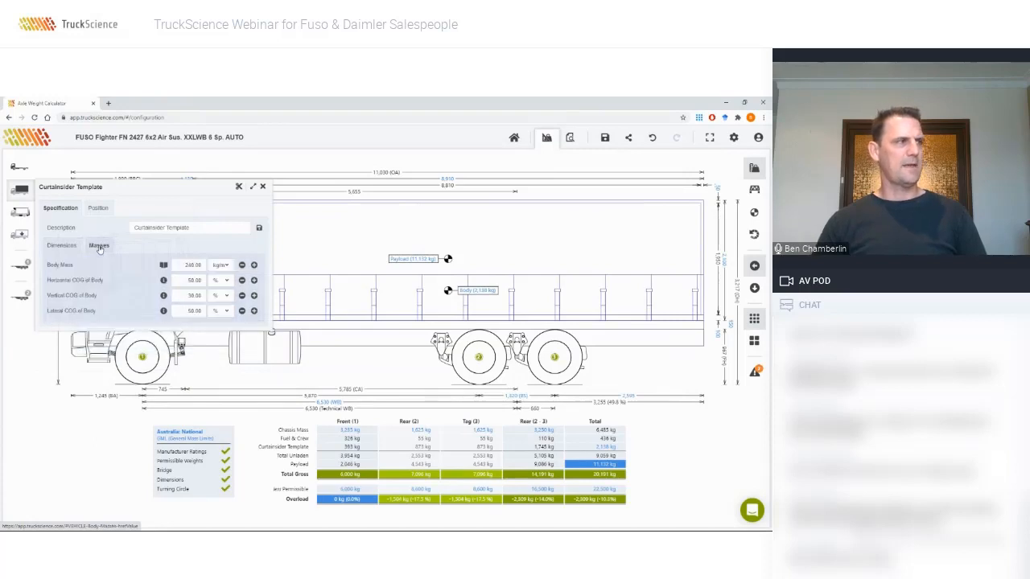
Switch the curtainsider's body mass unit to kg and back to kg/m
{"action": "left_click", "coordinate": [226, 266]}
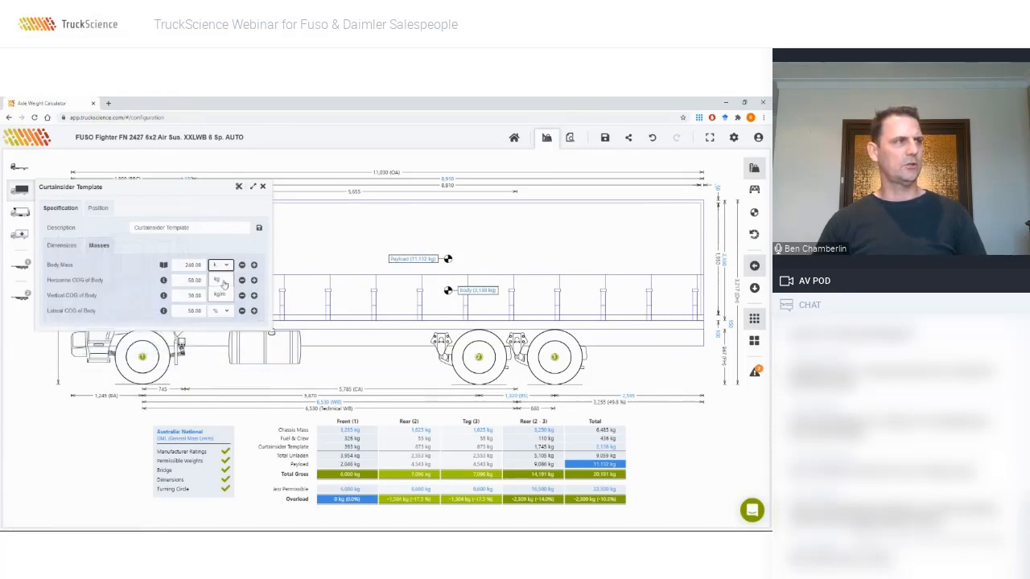
{"action": "left_click", "coordinate": [224, 281]}
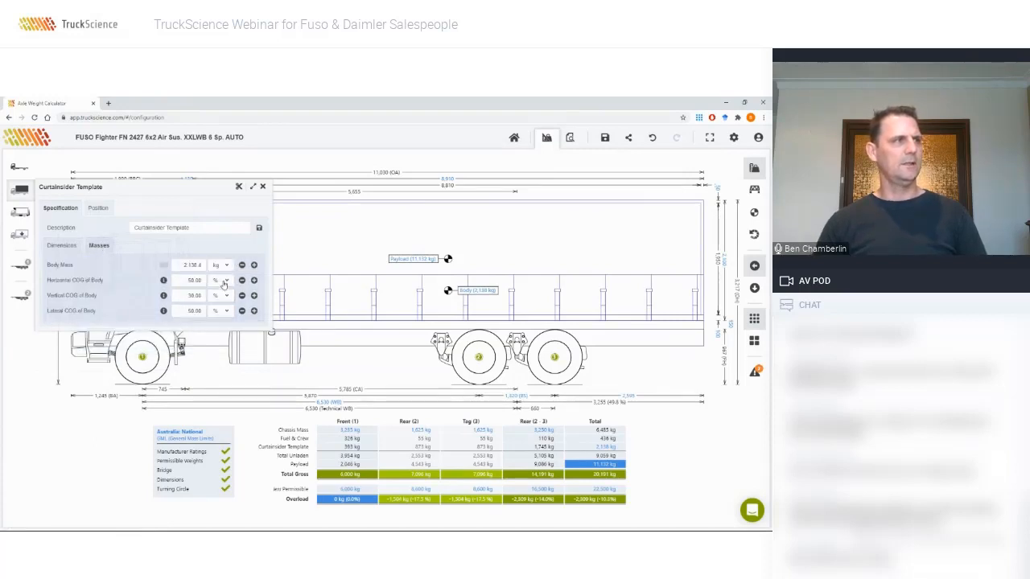
{"action": "left_click", "coordinate": [227, 267]}
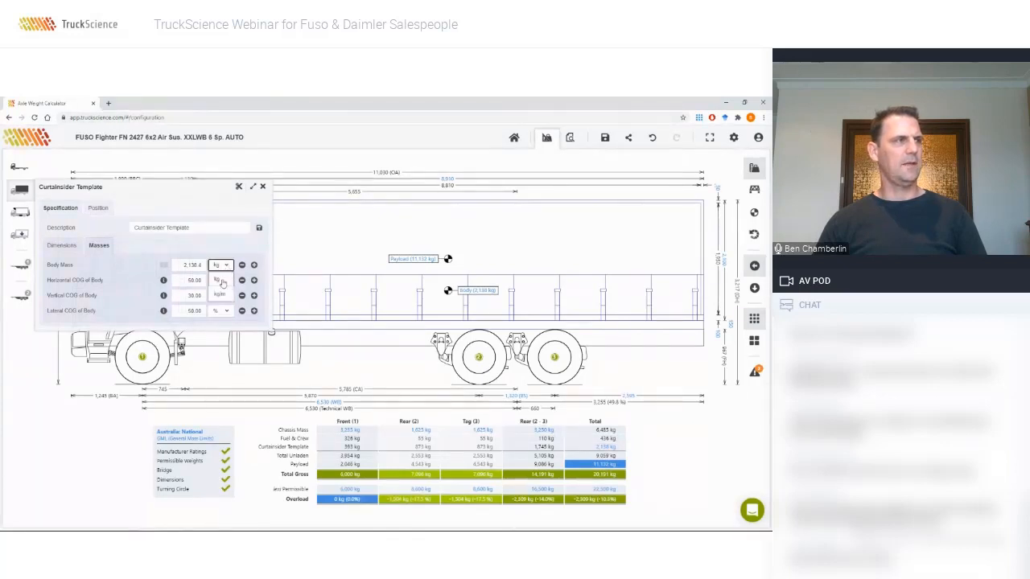
{"action": "left_click", "coordinate": [222, 296]}
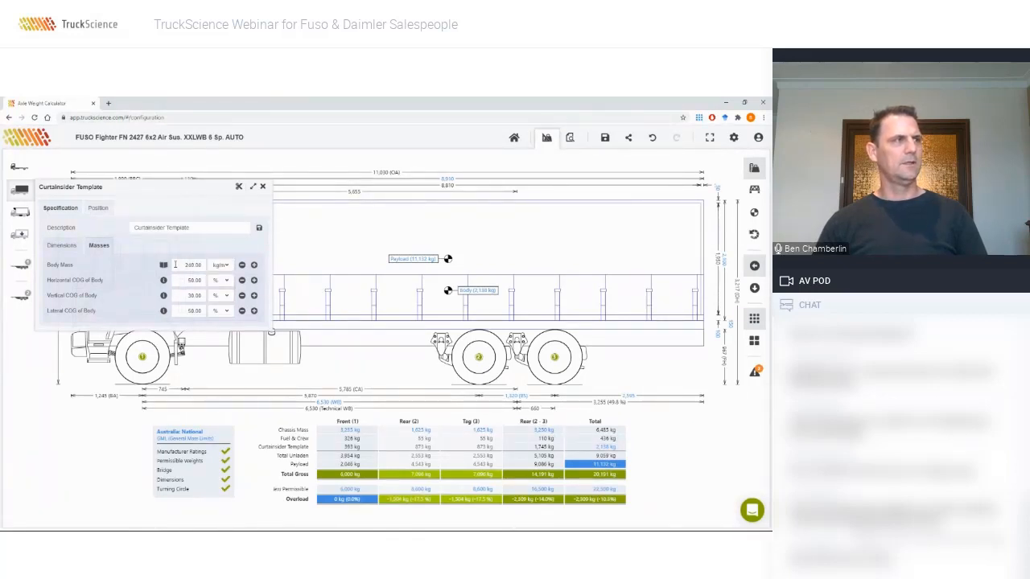
Set the body mass to the reference value for steel with a heavy-duty floor, 340 kg/m
{"action": "left_click", "coordinate": [164, 265]}
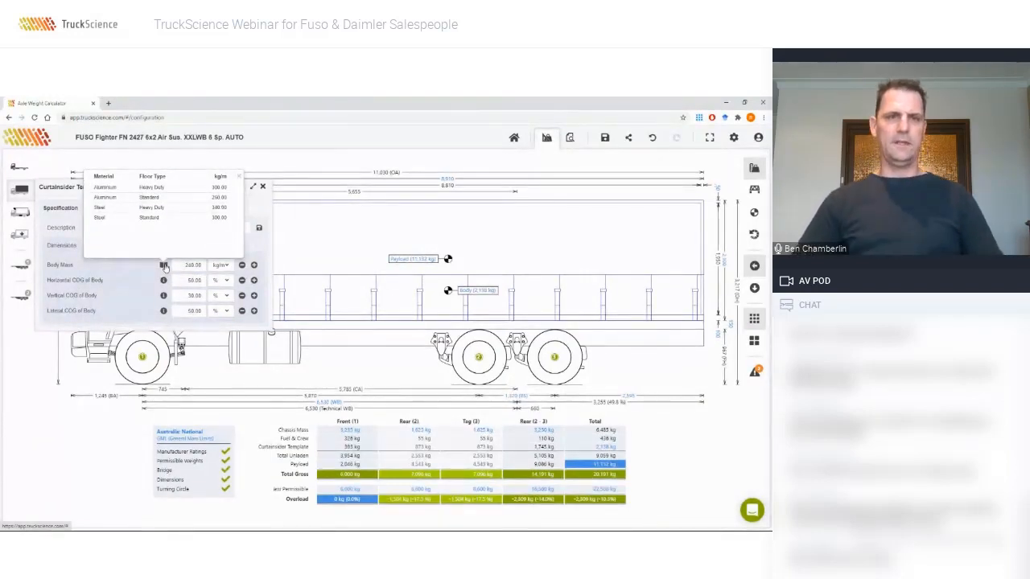
{"action": "left_click", "coordinate": [151, 208]}
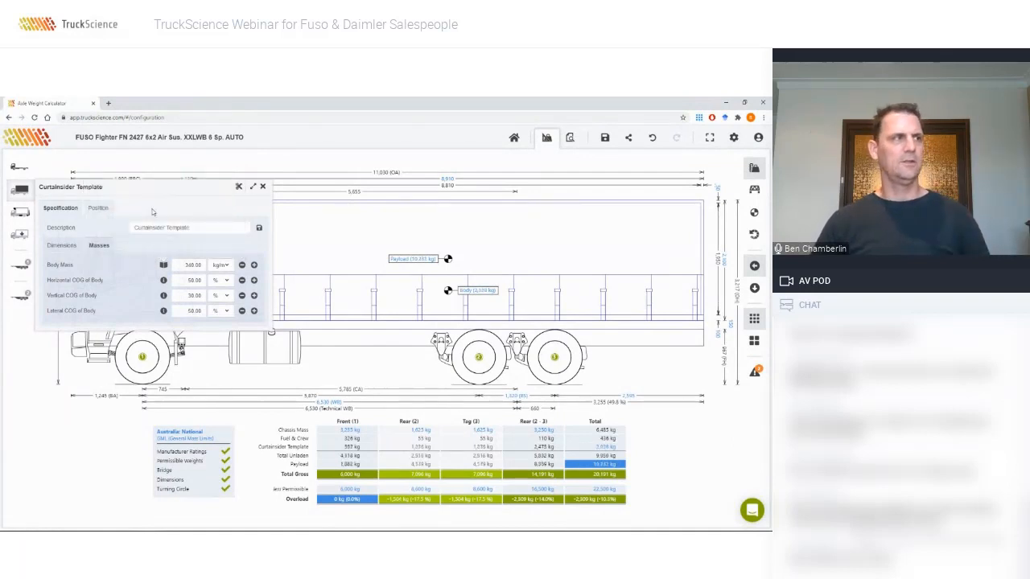
Show the heavy-duty steel body mass as a total in kg, and return the unit to kg/m
{"action": "left_click", "coordinate": [224, 266]}
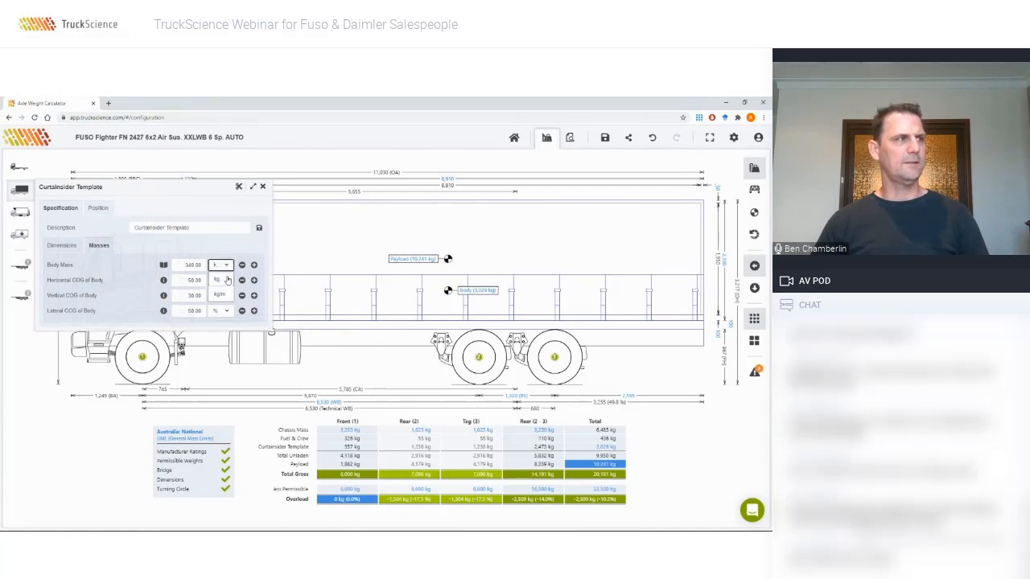
{"action": "left_click", "coordinate": [227, 282]}
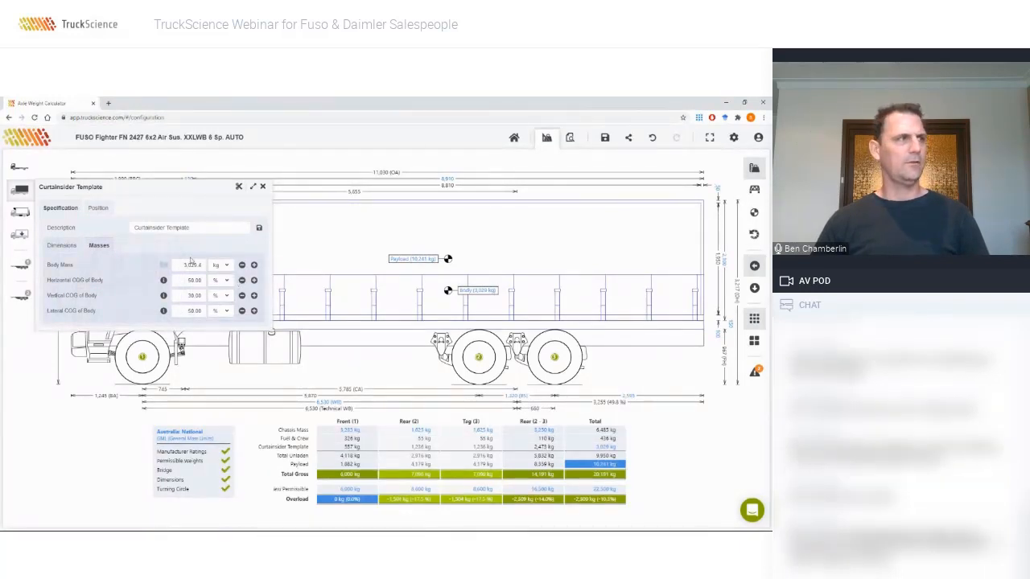
{"action": "left_click", "coordinate": [216, 267]}
{"action": "left_click", "coordinate": [220, 280]}
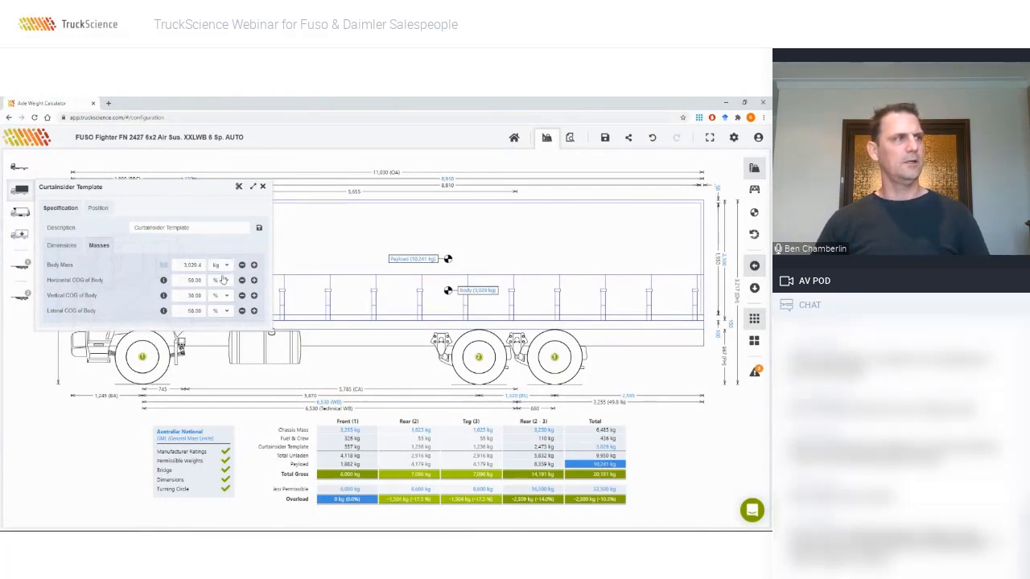
{"action": "left_click", "coordinate": [218, 268]}
{"action": "left_click", "coordinate": [219, 294]}
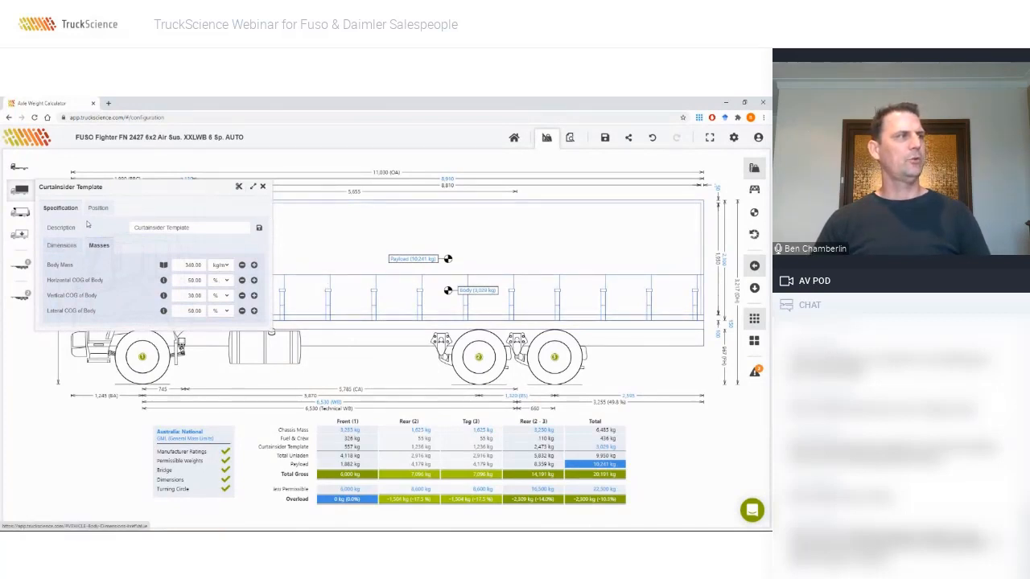
Review the curtainsider's width and sidewall settings, and dismiss the body's specification
{"action": "left_click", "coordinate": [62, 245]}
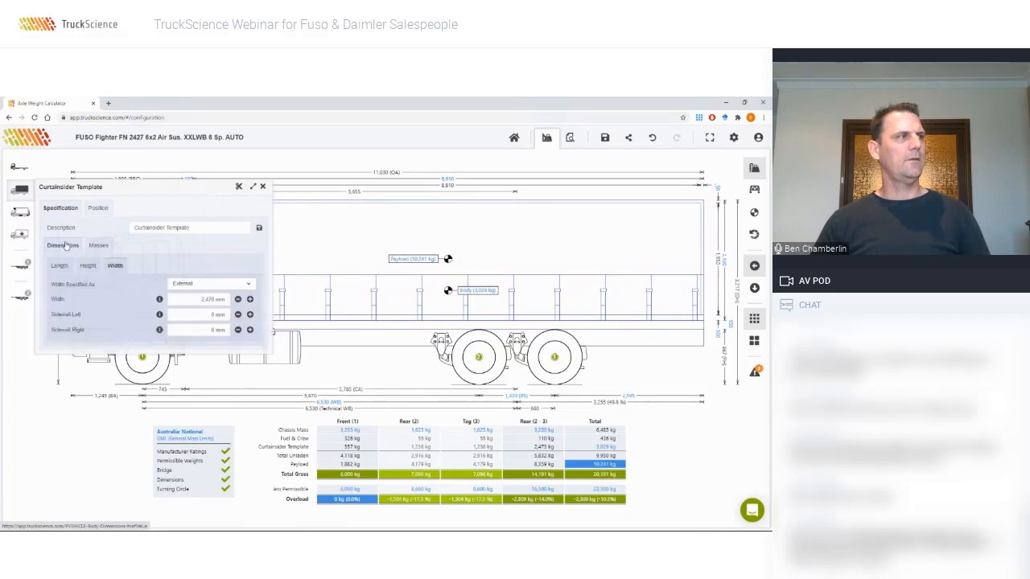
{"action": "left_click", "coordinate": [193, 299]}
{"action": "left_click", "coordinate": [193, 314]}
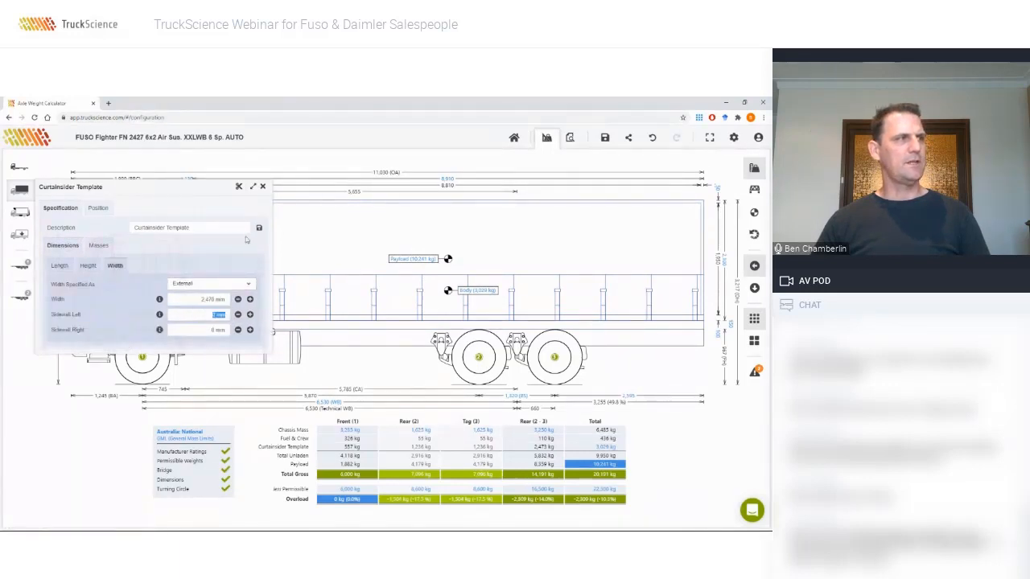
{"action": "left_click", "coordinate": [263, 186]}
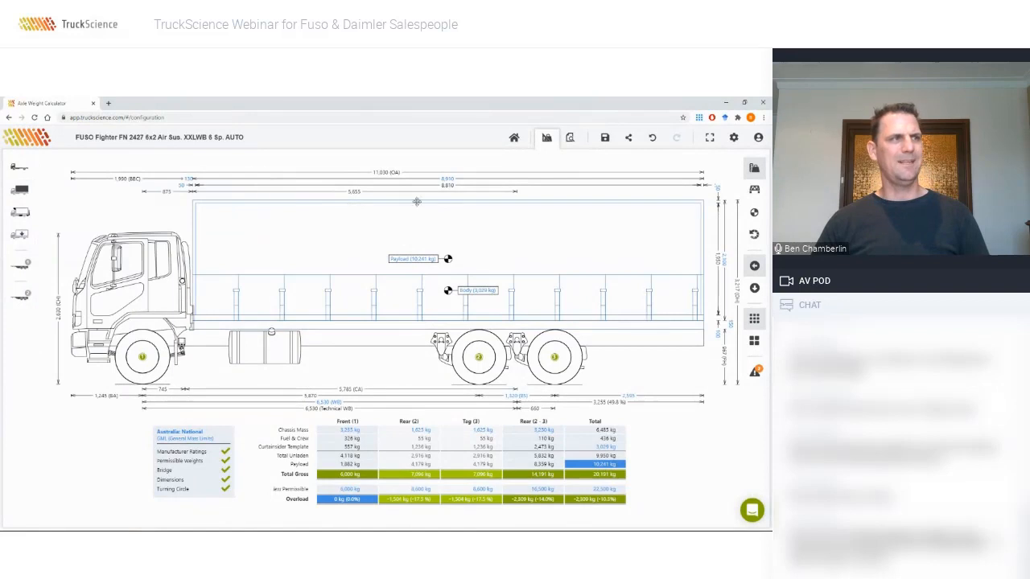
Set the curtainsider body's length to 9,000 mm from its dimension on the drawing
{"action": "left_click", "coordinate": [447, 180]}
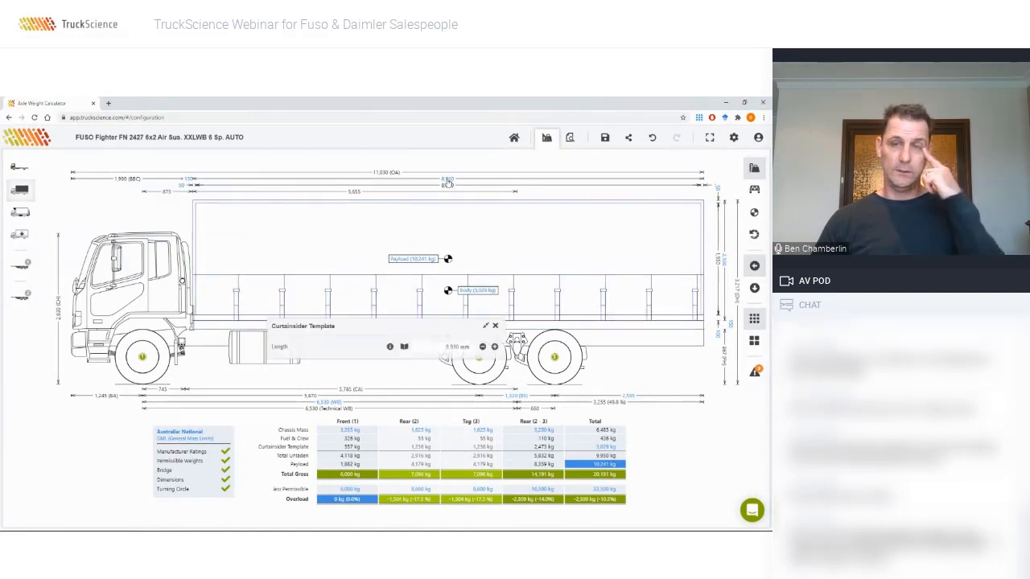
{"action": "left_click", "coordinate": [460, 347]}
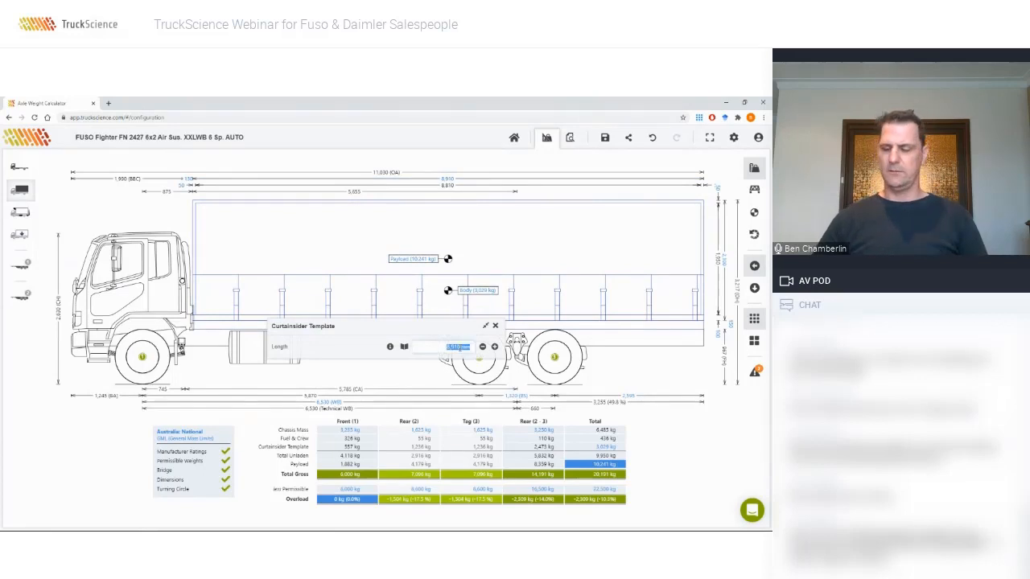
{"action": "type", "text": "9,000"}
{"action": "key", "text": "Return"}
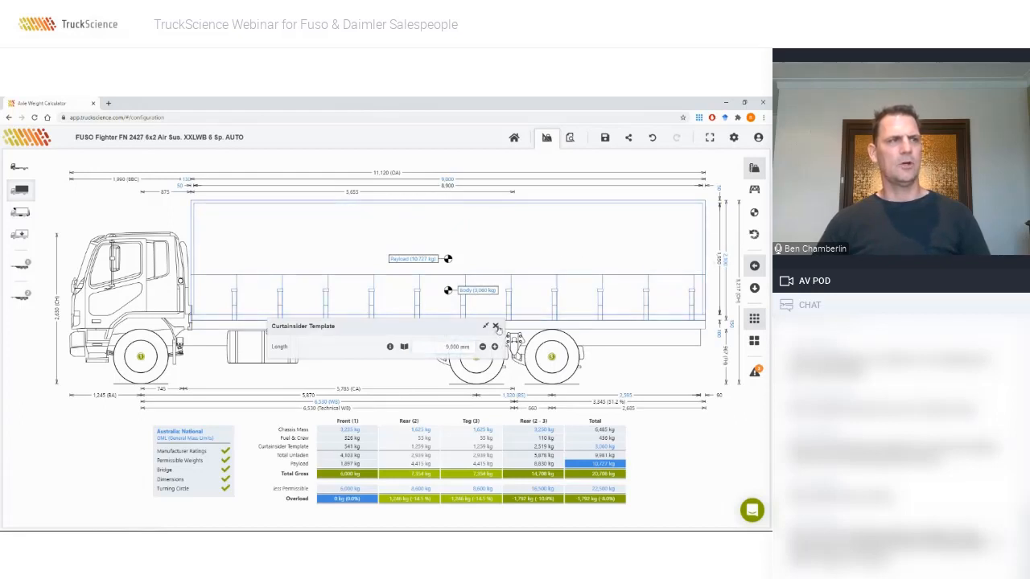
{"action": "left_click", "coordinate": [496, 326]}
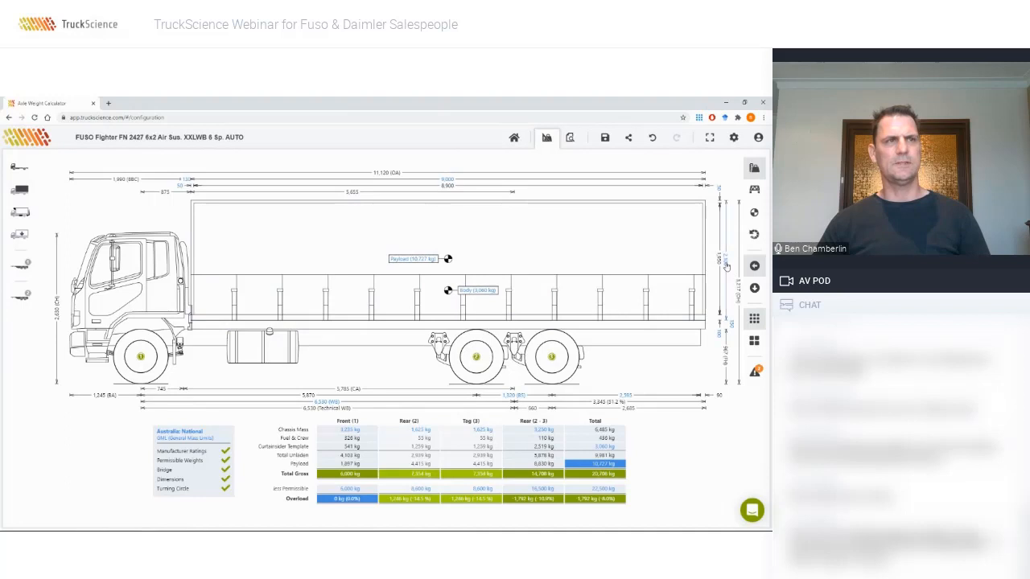
Set the curtainsider body's height to 2,700 mm from its dimension on the drawing
{"action": "left_click", "coordinate": [555, 283]}
{"action": "left_click", "coordinate": [451, 346]}
{"action": "type", "text": "2700"}
{"action": "key", "text": "Return"}
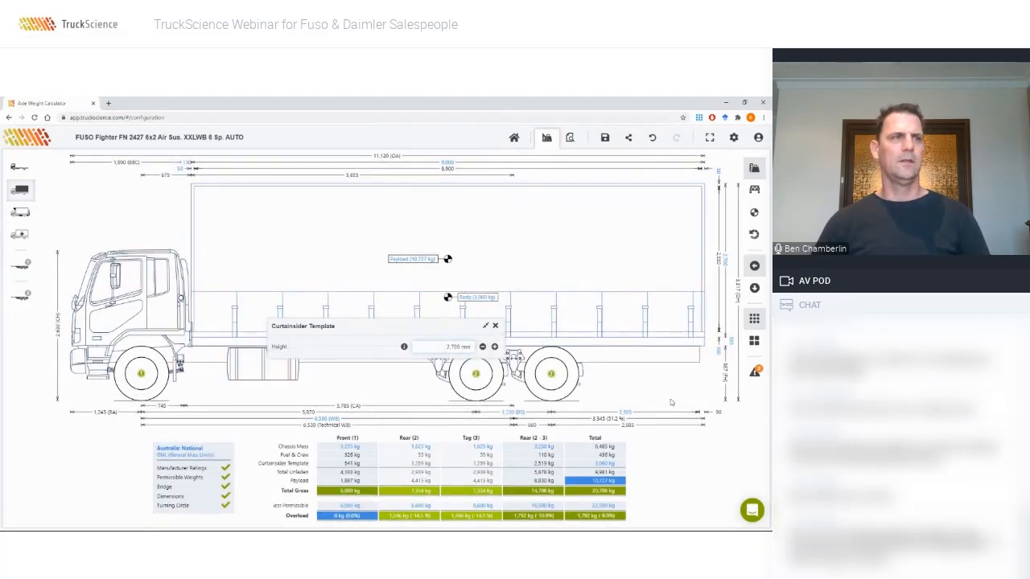
{"action": "left_click", "coordinate": [494, 325]}
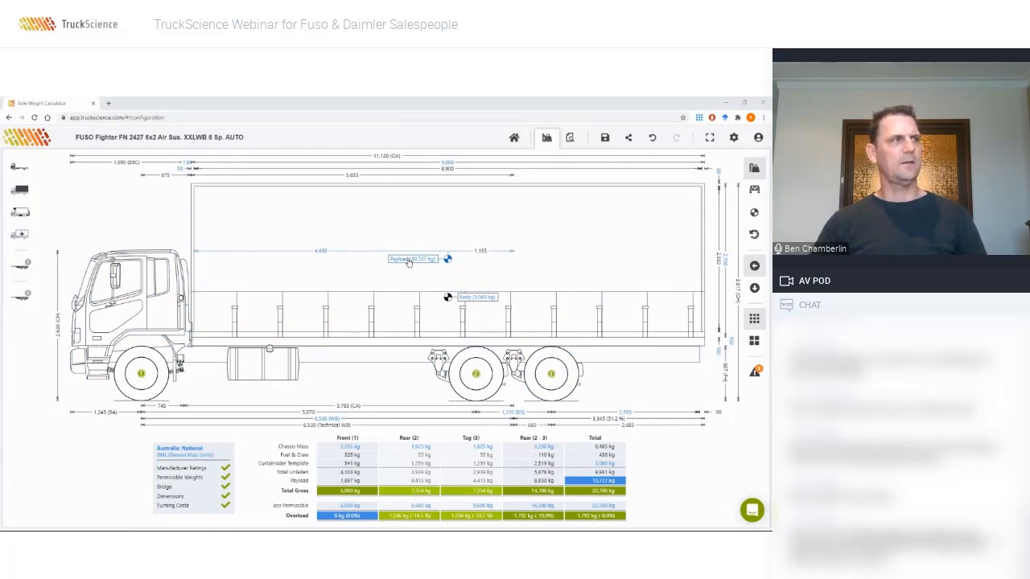
Override the curtainsider body's distance from the back of the cab with 150 mm
{"action": "left_click", "coordinate": [460, 338]}
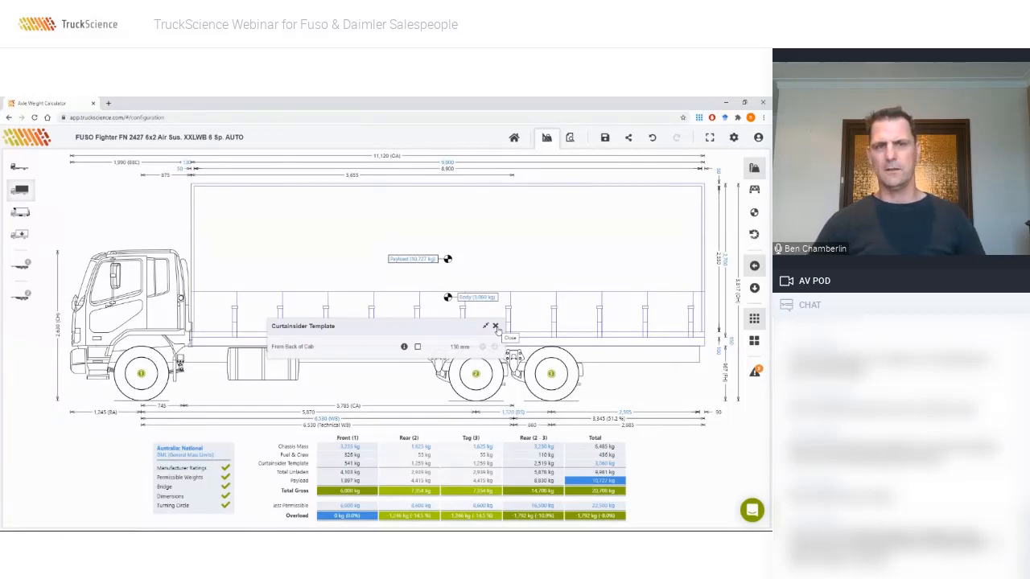
{"action": "left_click", "coordinate": [462, 348]}
{"action": "type", "text": "15"}
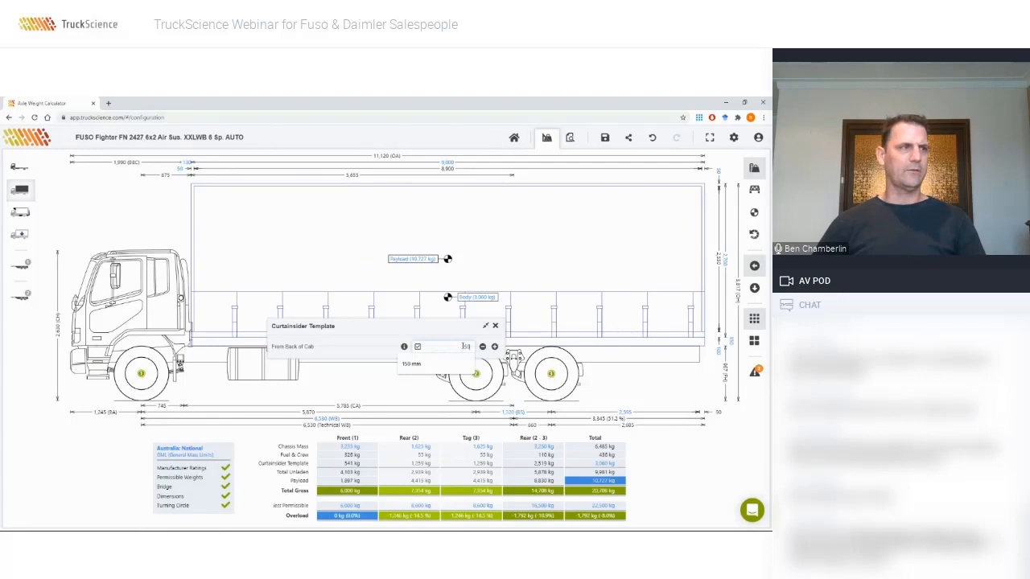
{"action": "type", "text": "0"}
{"action": "key", "text": "Return"}
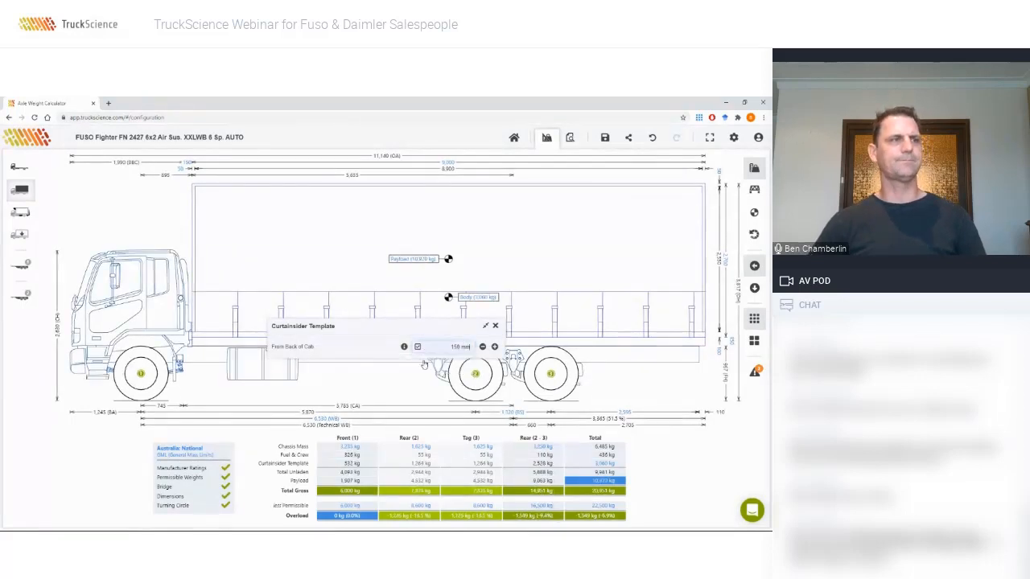
Review the chassis's length dimensions, and dismiss its specification
{"action": "left_click", "coordinate": [599, 382]}
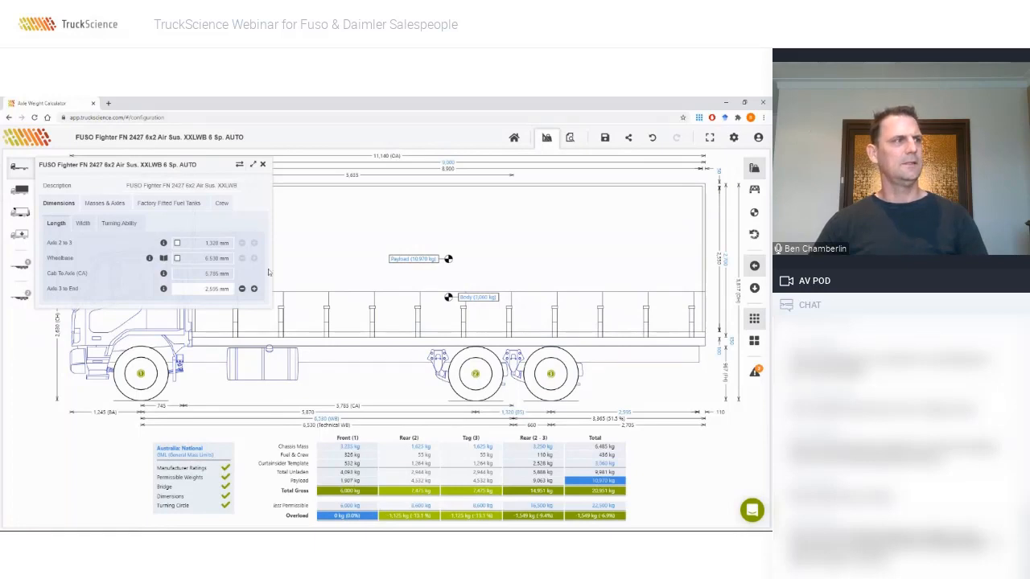
{"action": "left_click", "coordinate": [263, 165]}
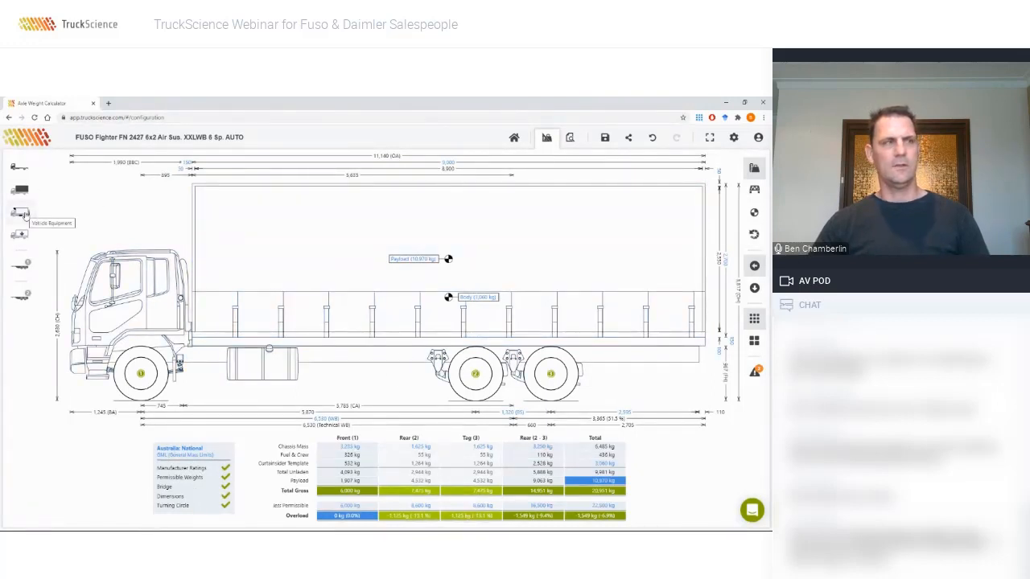
Search the tail lift equipment for "anteo" and add the Anteo F3 CL 22 H to the truck
{"action": "left_click", "coordinate": [24, 214]}
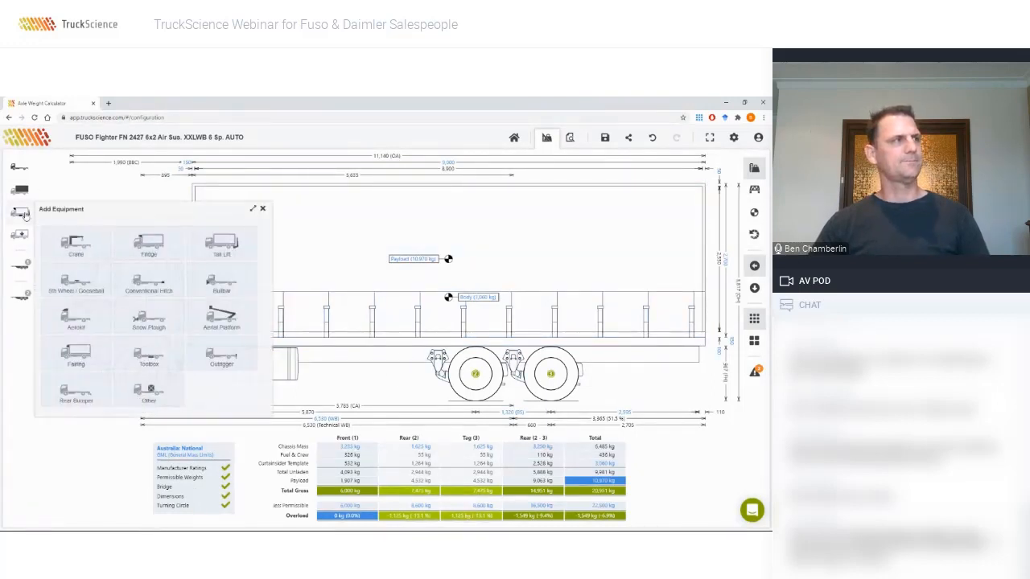
{"action": "left_click", "coordinate": [211, 241]}
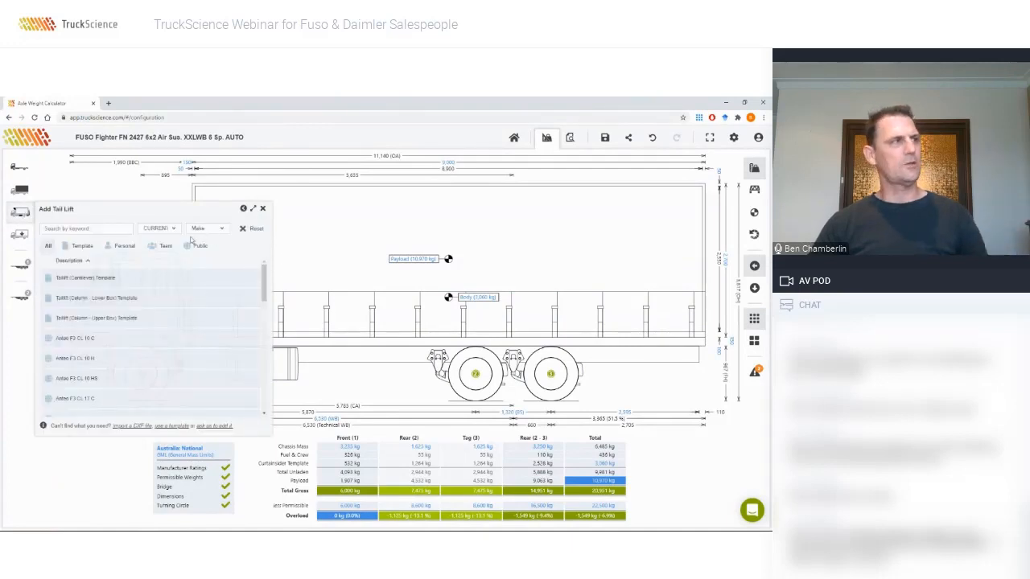
{"action": "type", "text": "tnteo"}
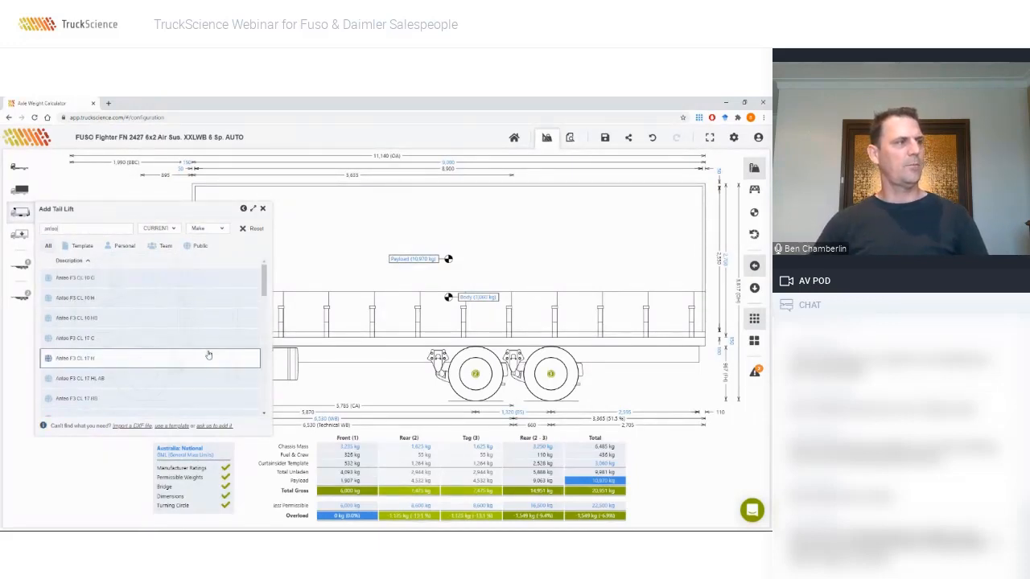
{"action": "scroll", "coordinate": [206, 358], "scroll_direction": "down", "scroll_amount": 3}
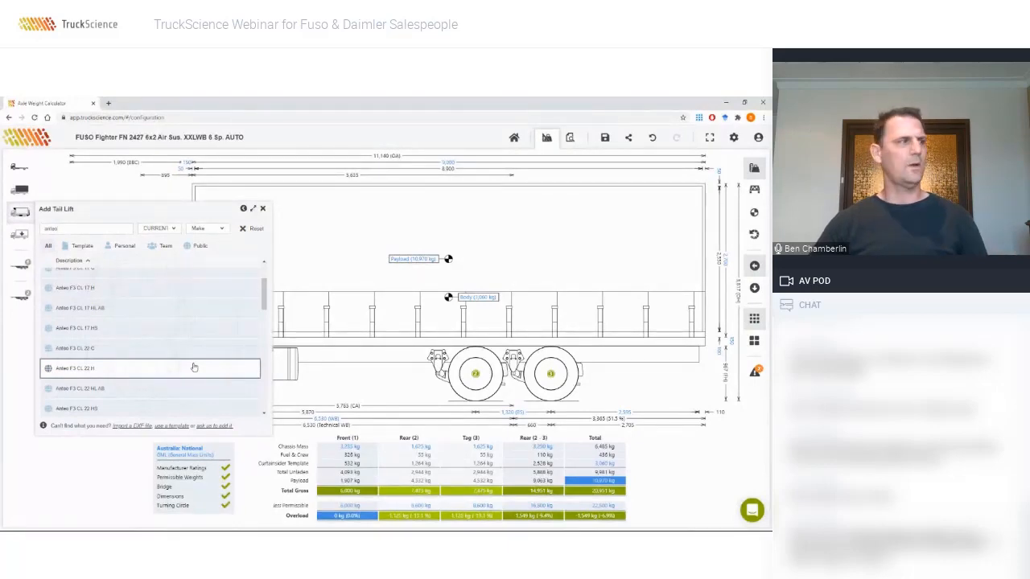
{"action": "left_click", "coordinate": [193, 367]}
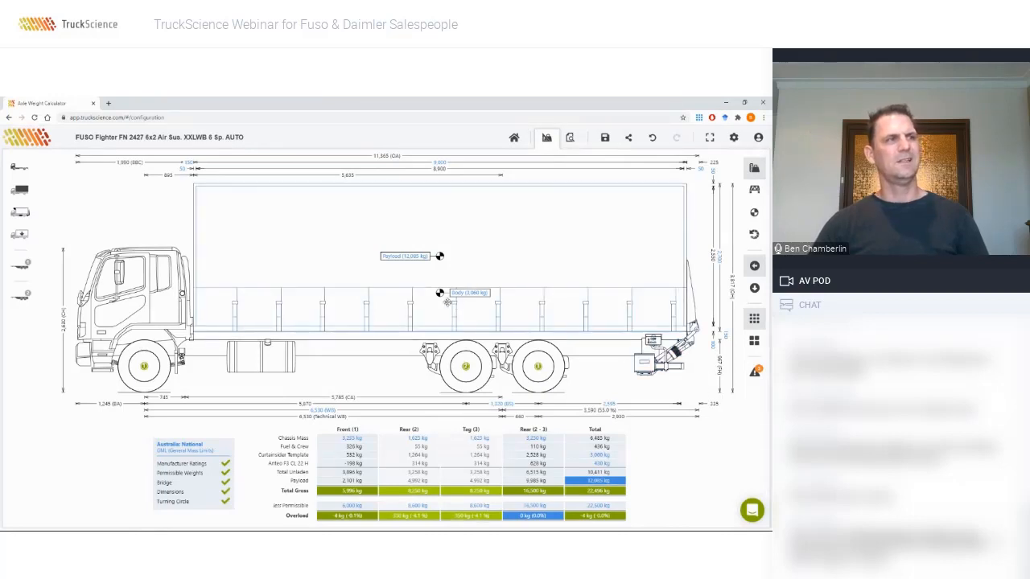
Specify the payload as Detailed Payload and add Sample Pallets - 14 (1200mm x 1200mm each)
{"action": "double_click", "coordinate": [416, 259]}
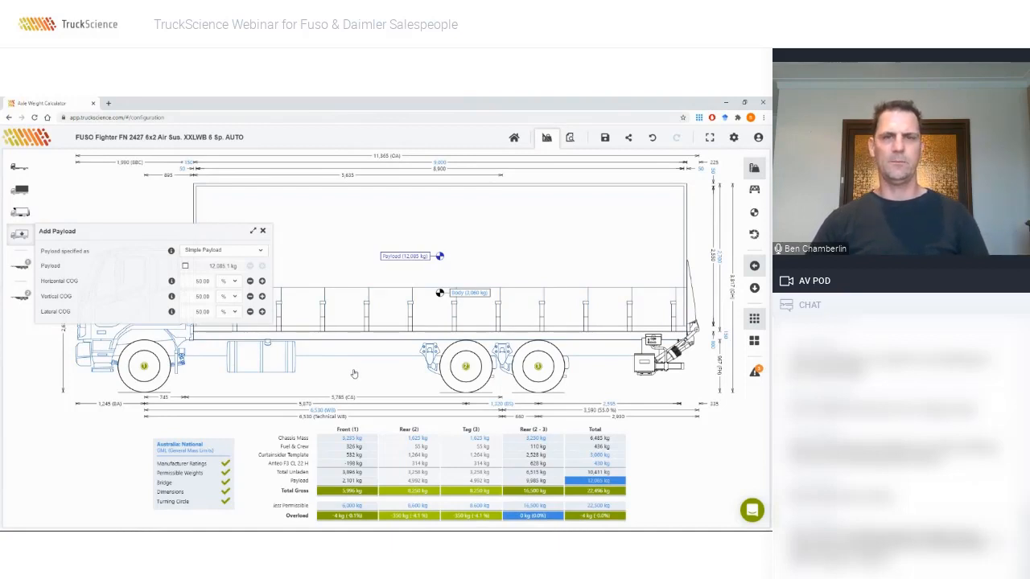
{"action": "left_click", "coordinate": [261, 251]}
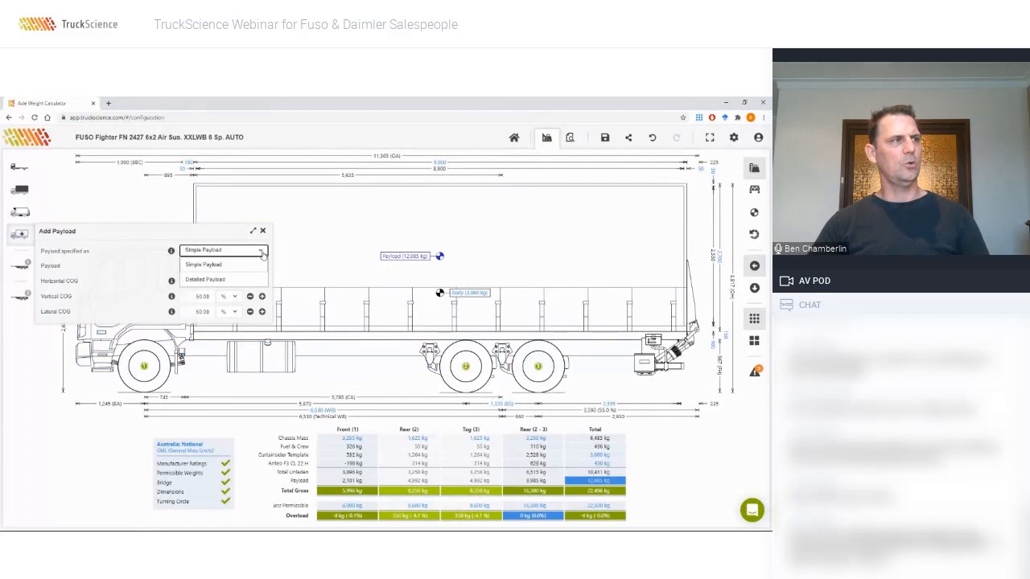
{"action": "left_click", "coordinate": [256, 279]}
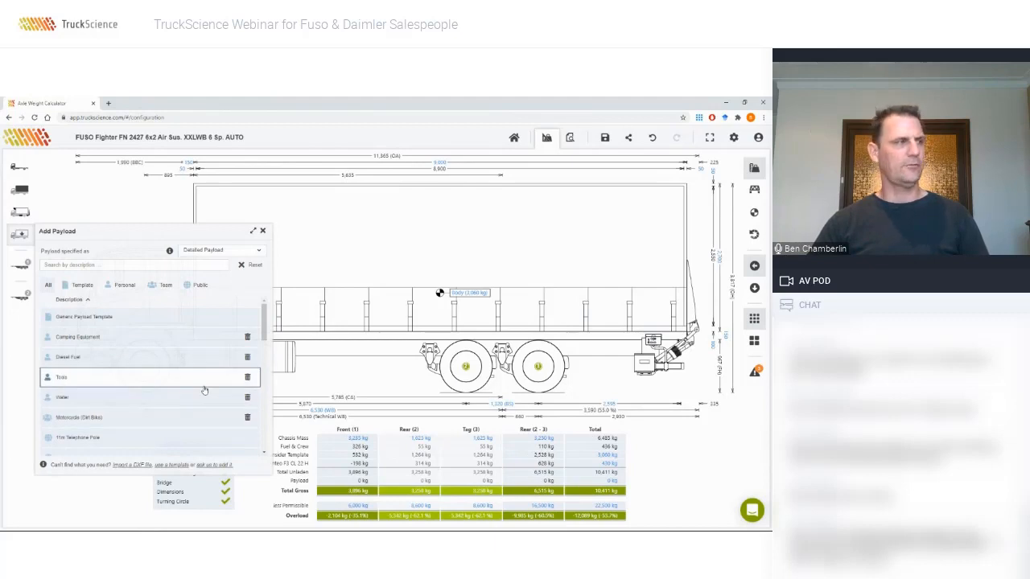
{"action": "scroll", "coordinate": [204, 390], "scroll_direction": "down", "scroll_amount": 10}
{"action": "scroll", "coordinate": [204, 390], "scroll_direction": "down", "scroll_amount": 10}
{"action": "scroll", "coordinate": [205, 390], "scroll_direction": "down", "scroll_amount": 1}
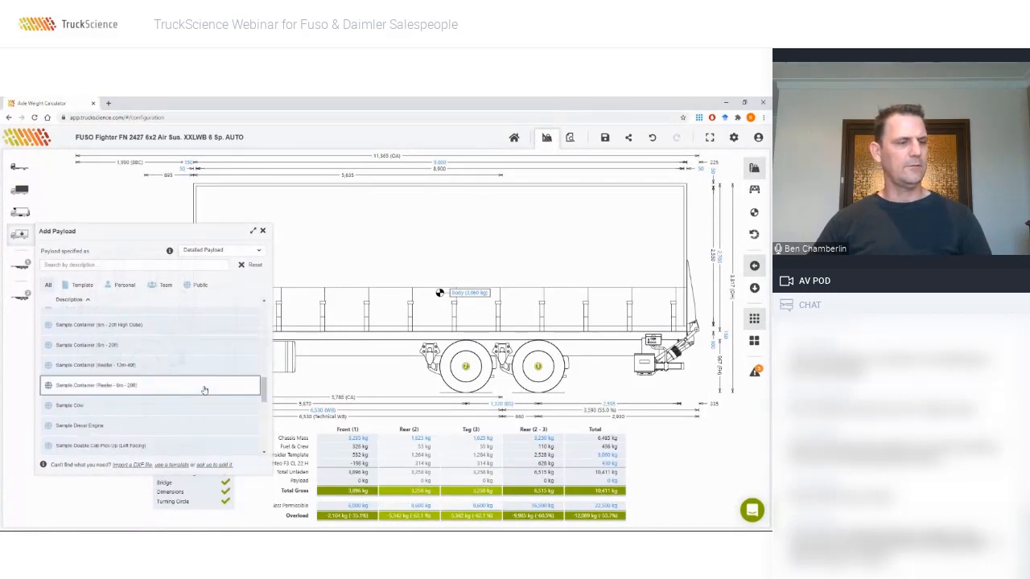
{"action": "scroll", "coordinate": [204, 390], "scroll_direction": "down", "scroll_amount": 2}
{"action": "scroll", "coordinate": [205, 390], "scroll_direction": "down", "scroll_amount": 5}
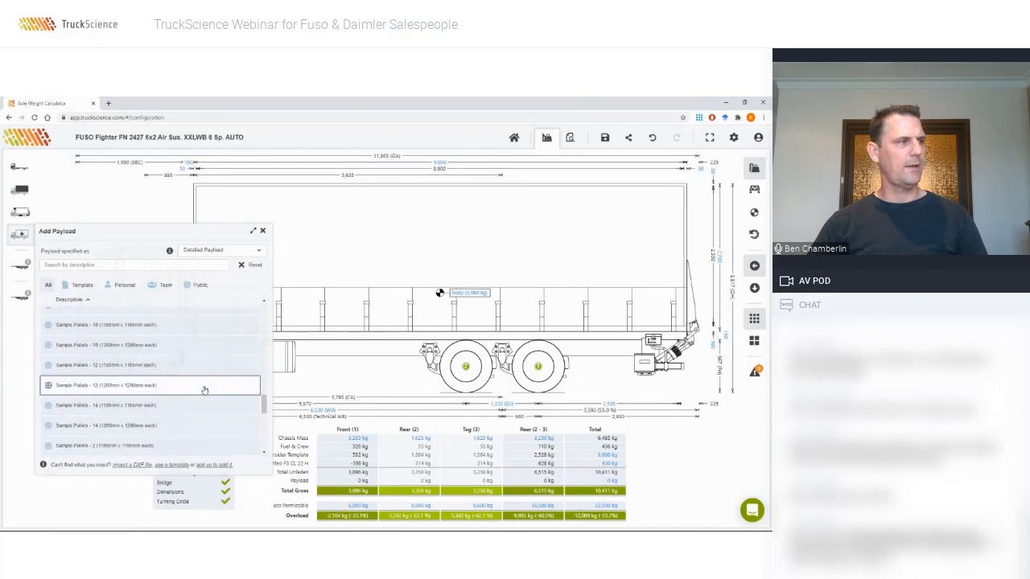
{"action": "scroll", "coordinate": [192, 408], "scroll_direction": "down", "scroll_amount": 3}
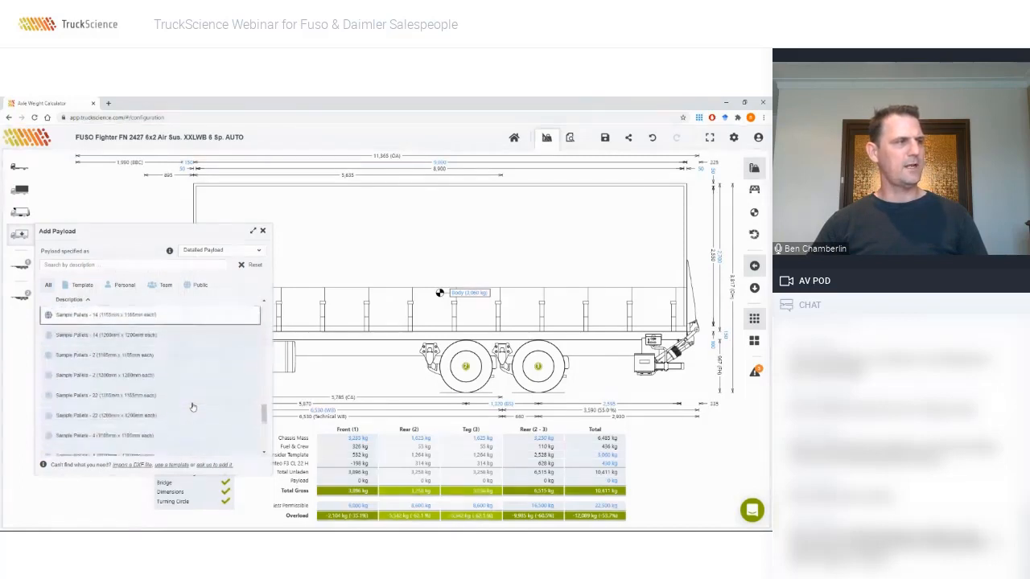
{"action": "scroll", "coordinate": [192, 410], "scroll_direction": "up", "scroll_amount": 1}
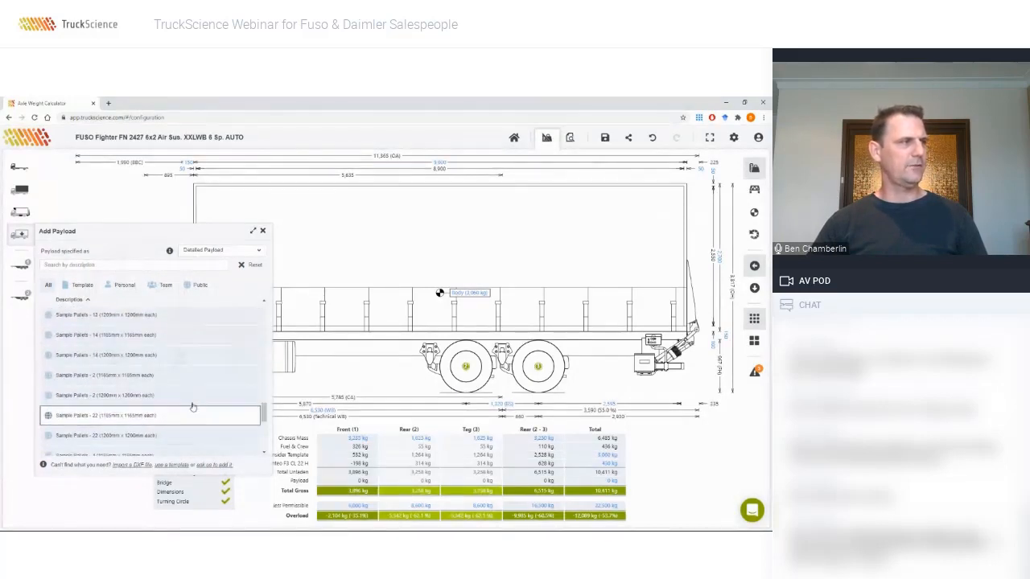
{"action": "left_click", "coordinate": [186, 356]}
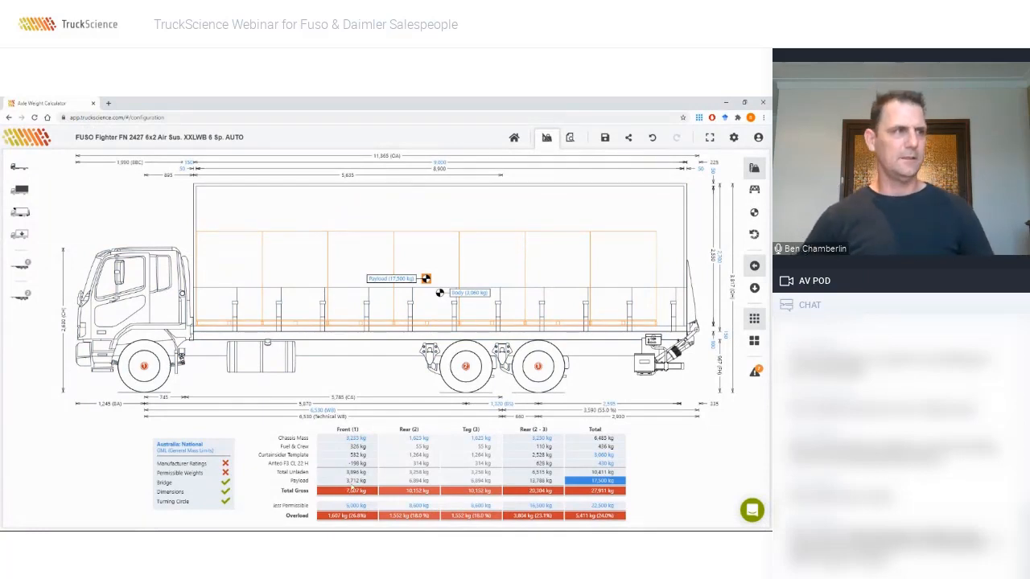
Set the mass of the sample pallets payload to 12,500 kg and dismiss the payload settings
{"action": "left_click", "coordinate": [394, 281]}
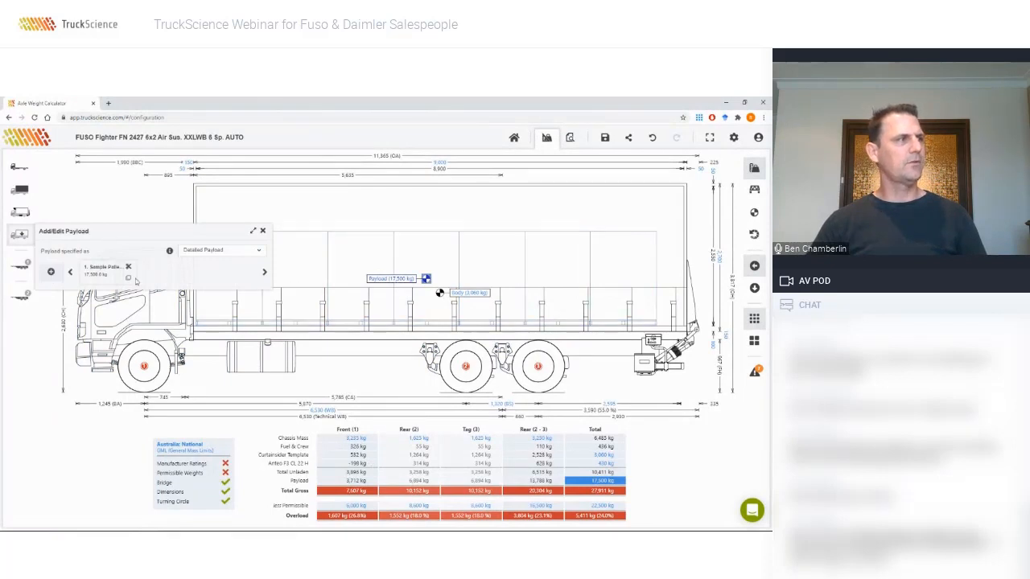
{"action": "left_click", "coordinate": [104, 274]}
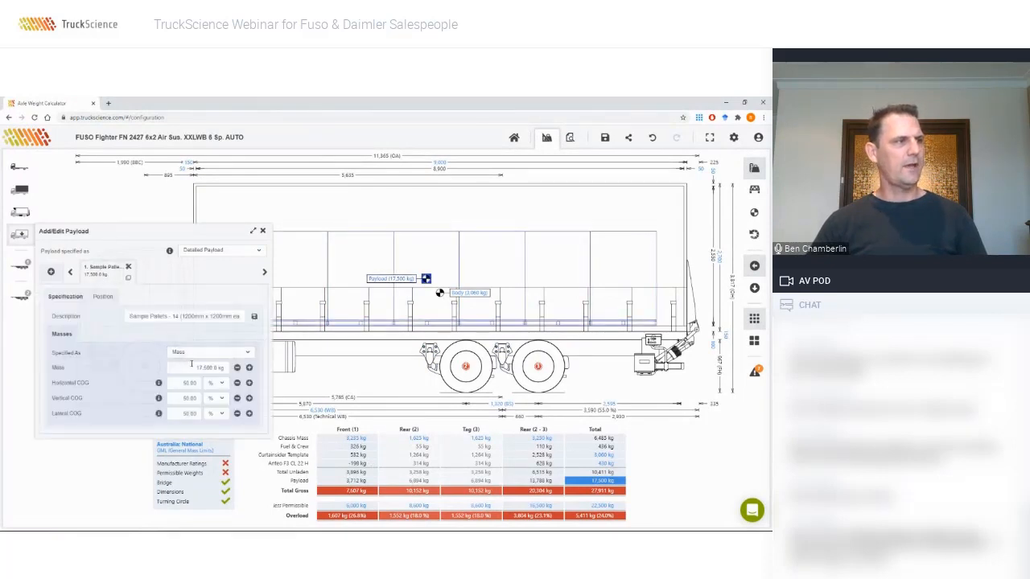
{"action": "left_click_drag", "start_coordinate": [191, 367], "coordinate": [228, 366]}
{"action": "type", "text": "12500"}
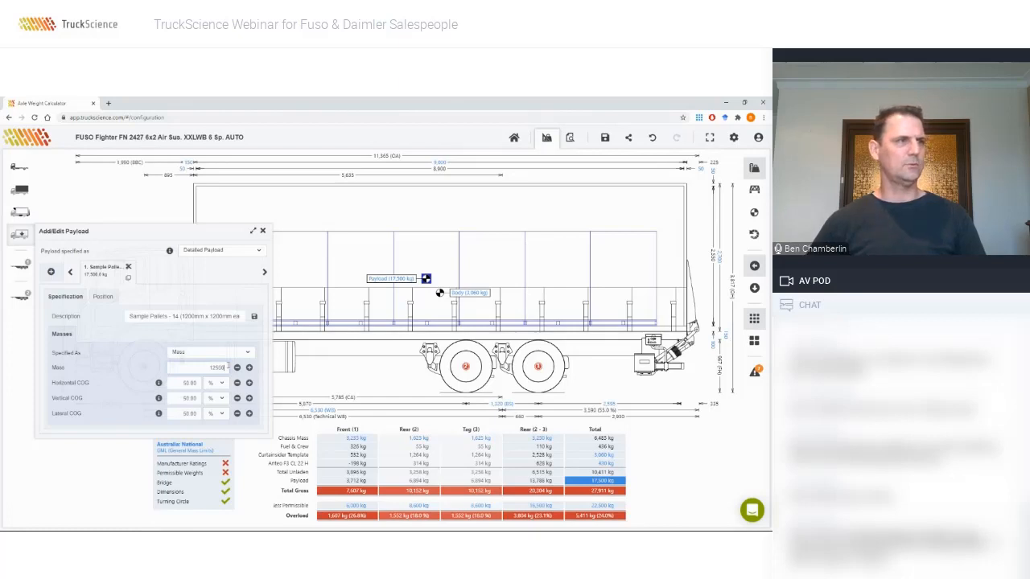
{"action": "key", "text": "Return"}
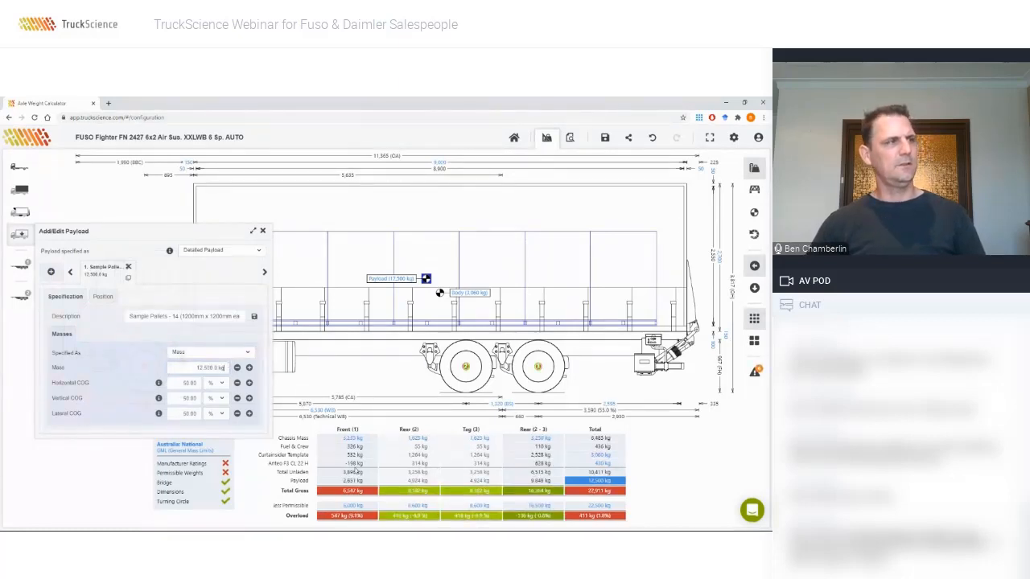
{"action": "left_click", "coordinate": [261, 231]}
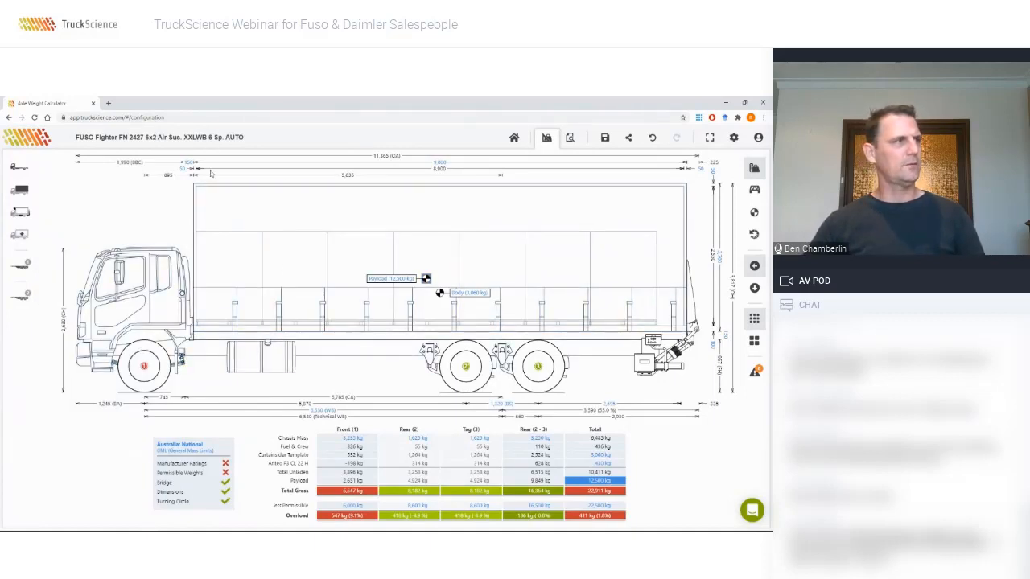
Try shifting the curtainsider body rearward to about 450 mm behind the cab, bring it back, and undo a further rearward shift
{"action": "left_click", "coordinate": [209, 203]}
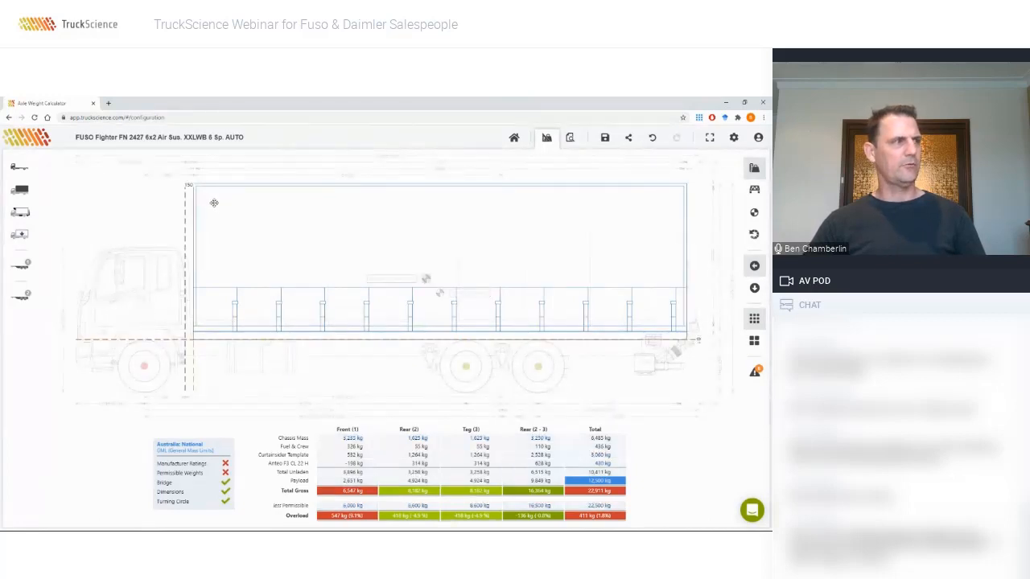
{"action": "left_click_drag", "start_coordinate": [216, 203], "coordinate": [230, 203]}
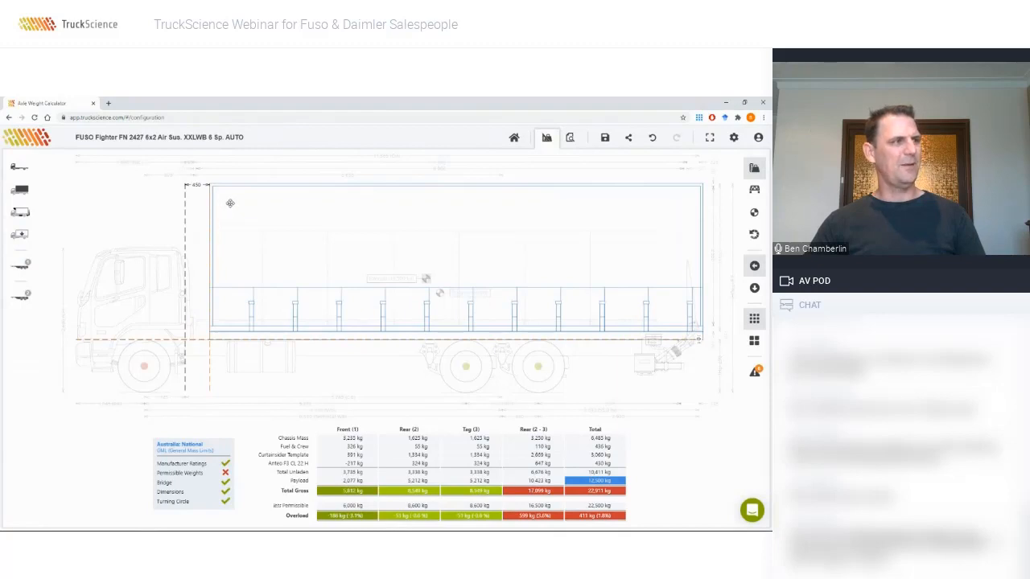
{"action": "left_click_drag", "start_coordinate": [227, 203], "coordinate": [207, 204]}
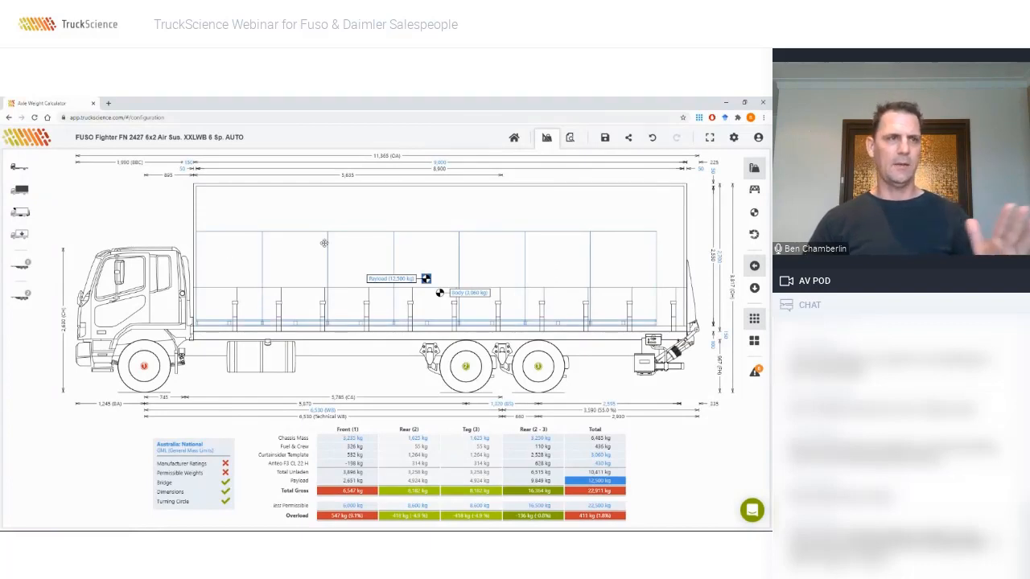
{"action": "left_click_drag", "start_coordinate": [321, 214], "coordinate": [333, 214]}
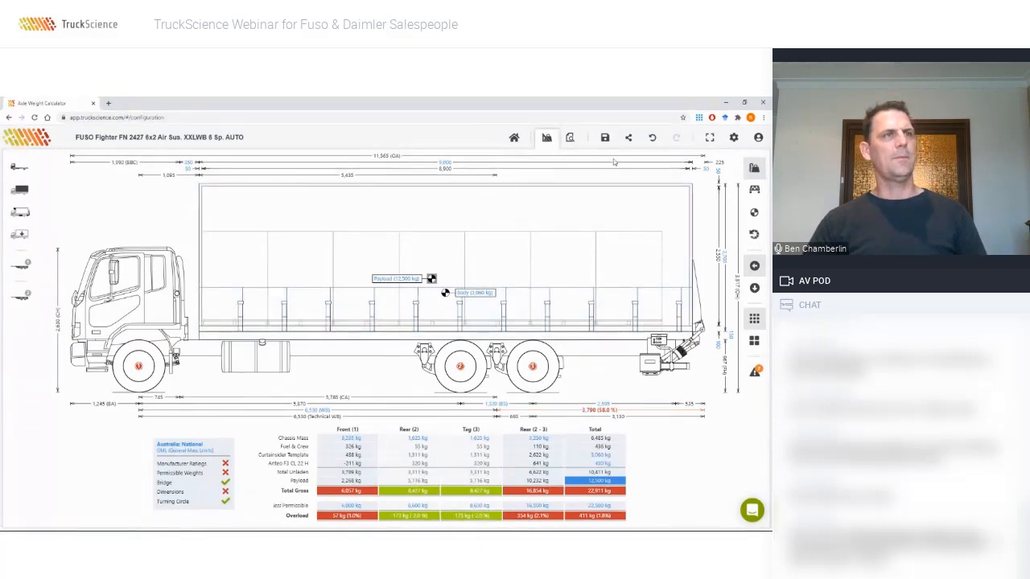
{"action": "left_click", "coordinate": [652, 138]}
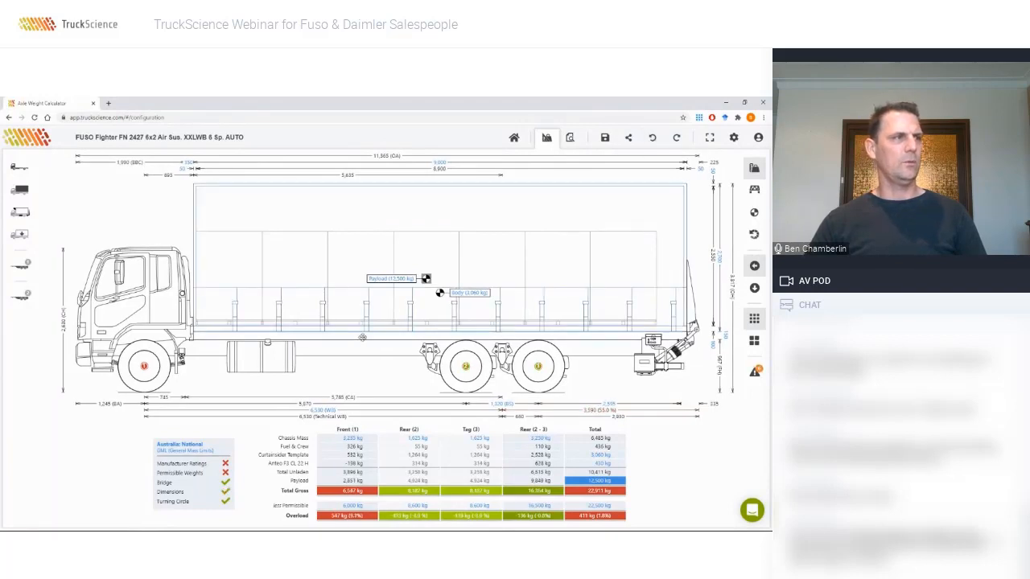
Remove the sample pallets and specify the payload as Simple Payload, leaving the payload mass override off
{"action": "left_click", "coordinate": [408, 282]}
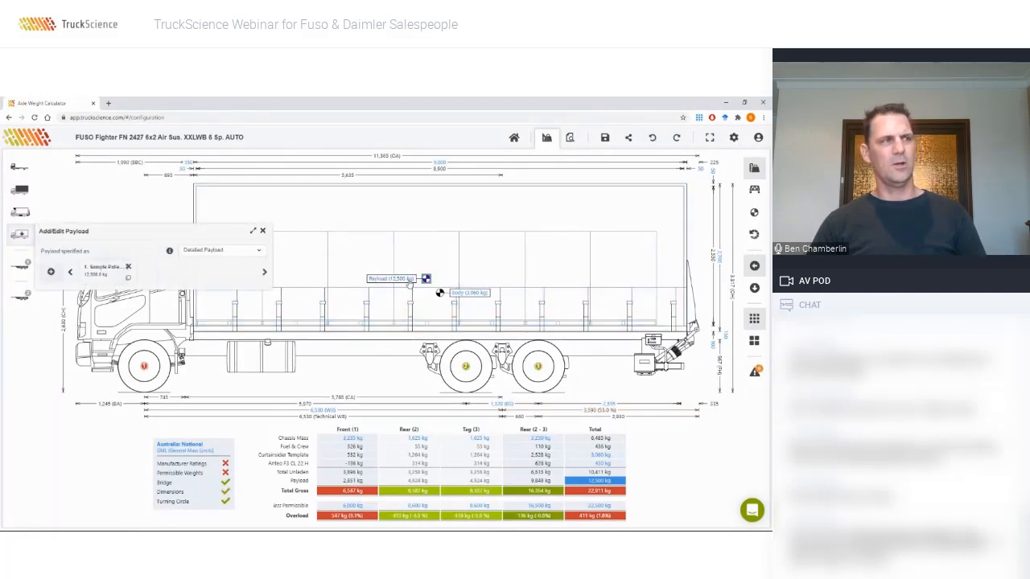
{"action": "left_click", "coordinate": [128, 268]}
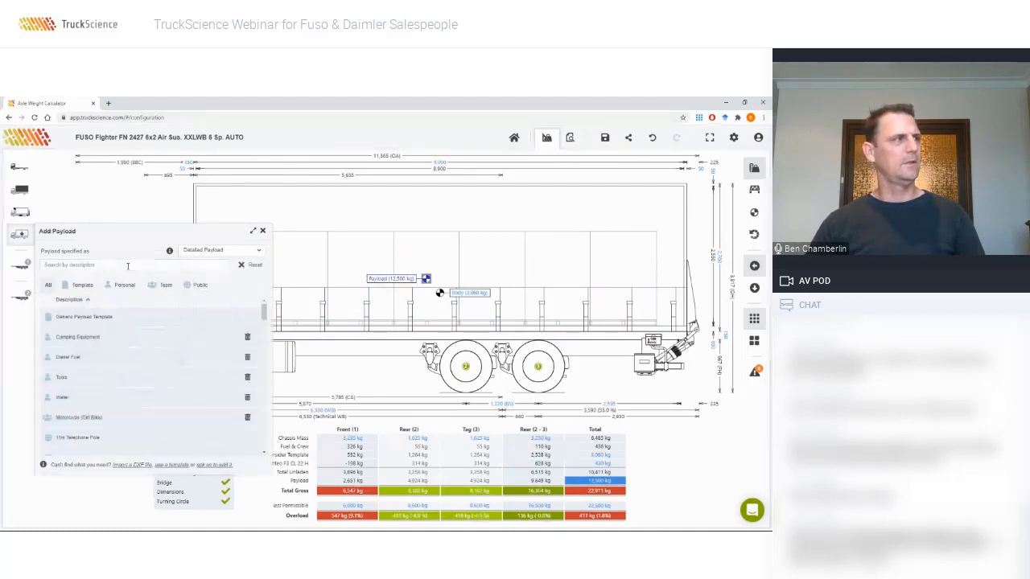
{"action": "left_click", "coordinate": [221, 250]}
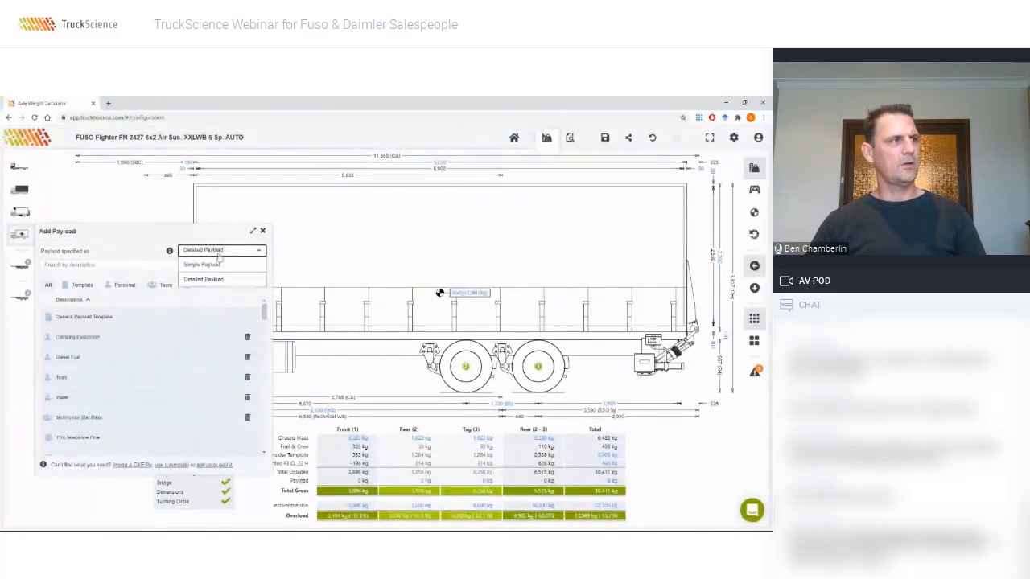
{"action": "left_click", "coordinate": [217, 265]}
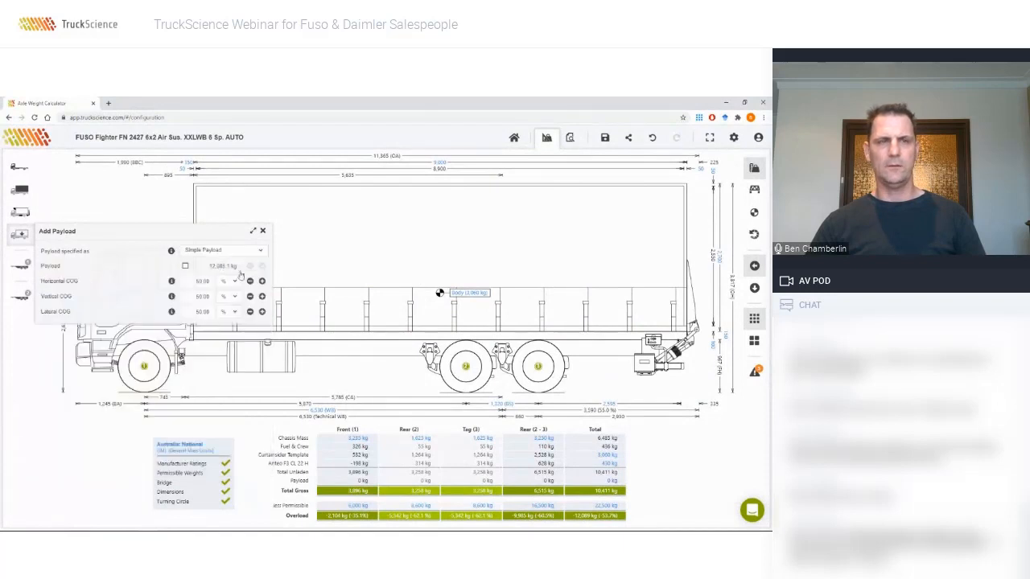
{"action": "left_click", "coordinate": [185, 266]}
{"action": "left_click", "coordinate": [185, 266]}
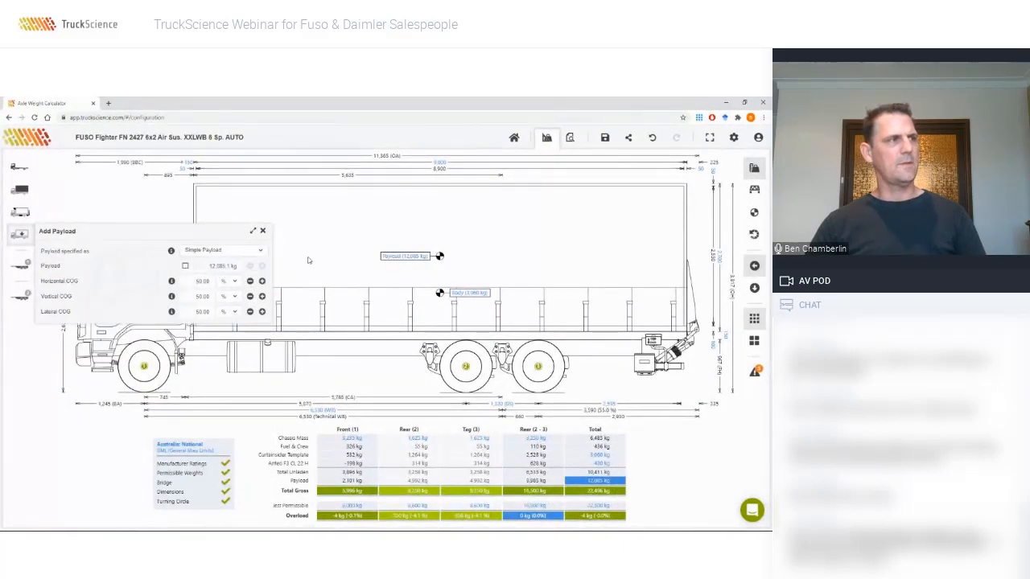
{"action": "left_click", "coordinate": [263, 232]}
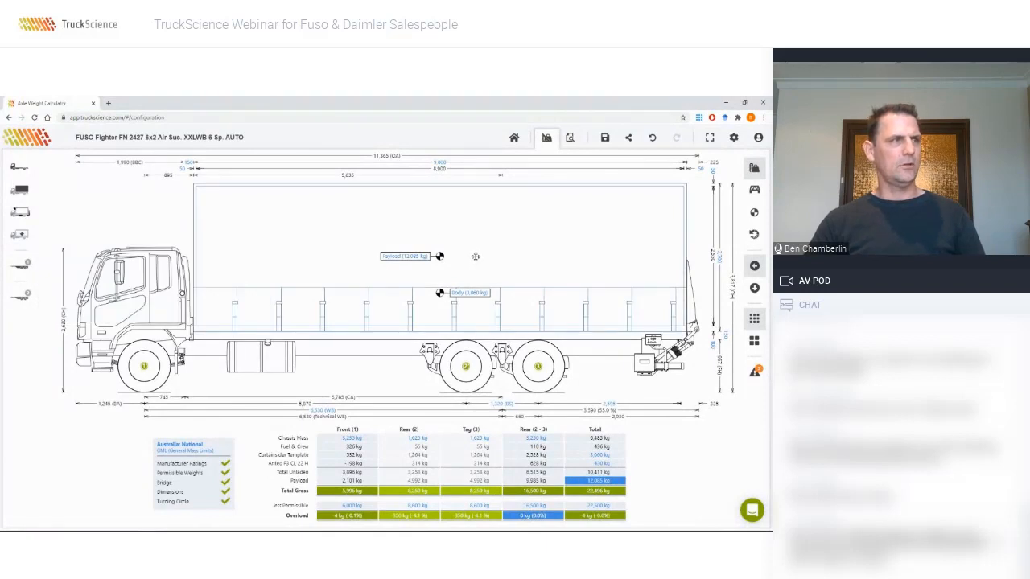
Set the curtainsider body's distance from the back of the cab to 130 mm and dismiss its settings
{"action": "left_click", "coordinate": [474, 245]}
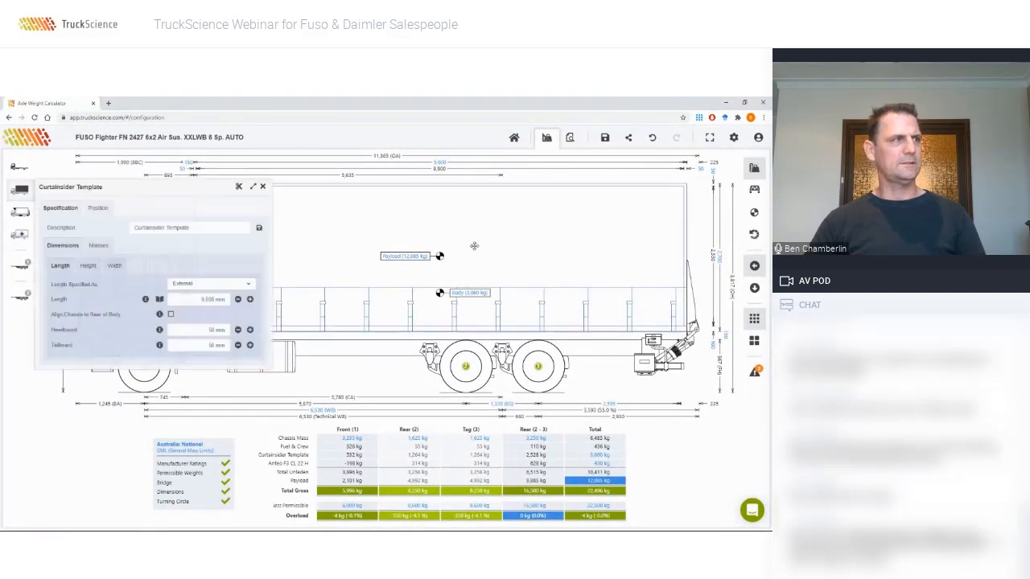
{"action": "left_click", "coordinate": [262, 186]}
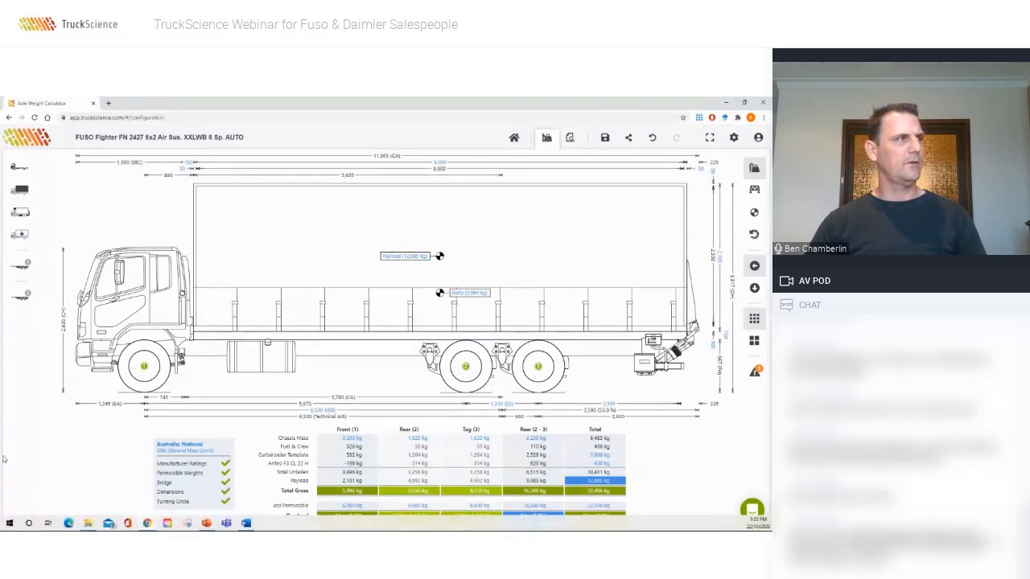
{"action": "left_click", "coordinate": [191, 170]}
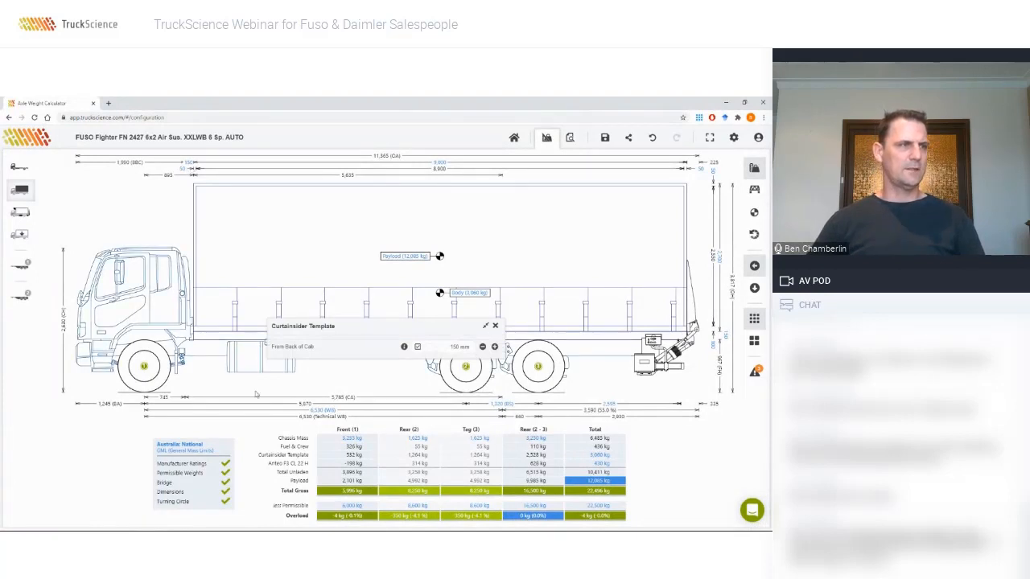
{"action": "left_click", "coordinate": [460, 347]}
{"action": "type", "text": "1"}
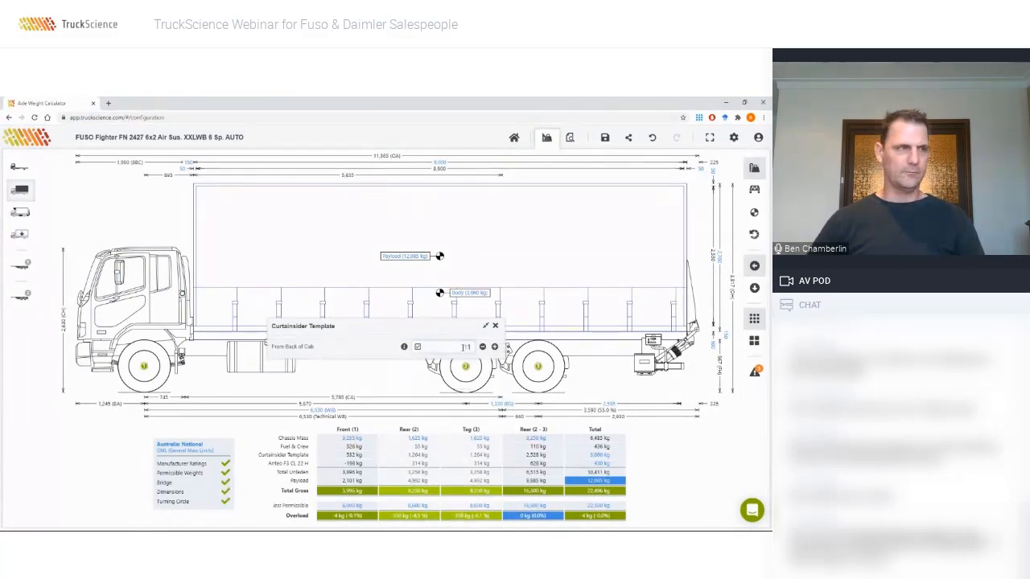
{"action": "key", "text": "Return"}
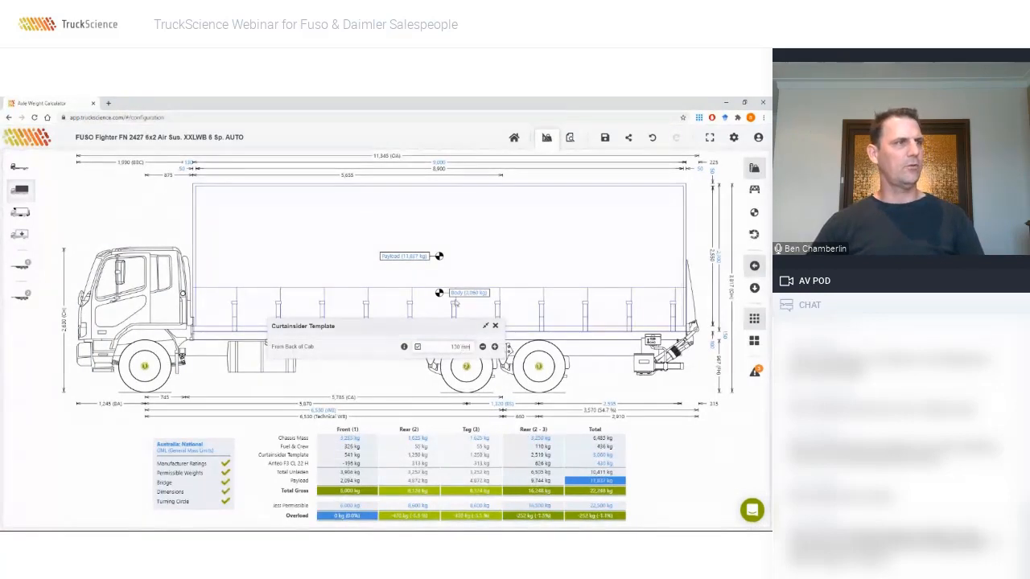
{"action": "left_click", "coordinate": [445, 238]}
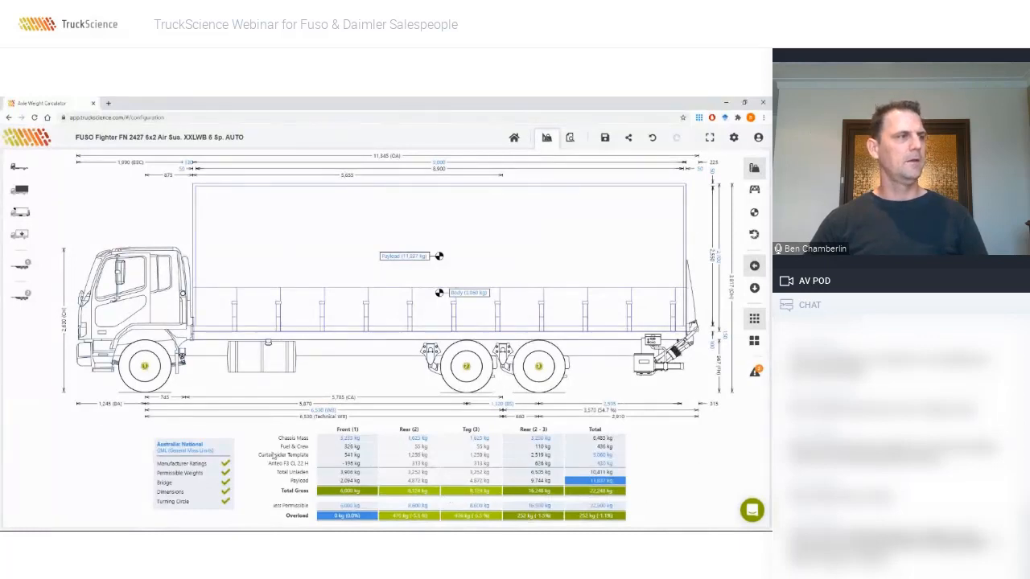
Apply the Australia: Victoria regulations to the calculation, keeping the GML (General Mass Limits) application
{"action": "left_click", "coordinate": [201, 446]}
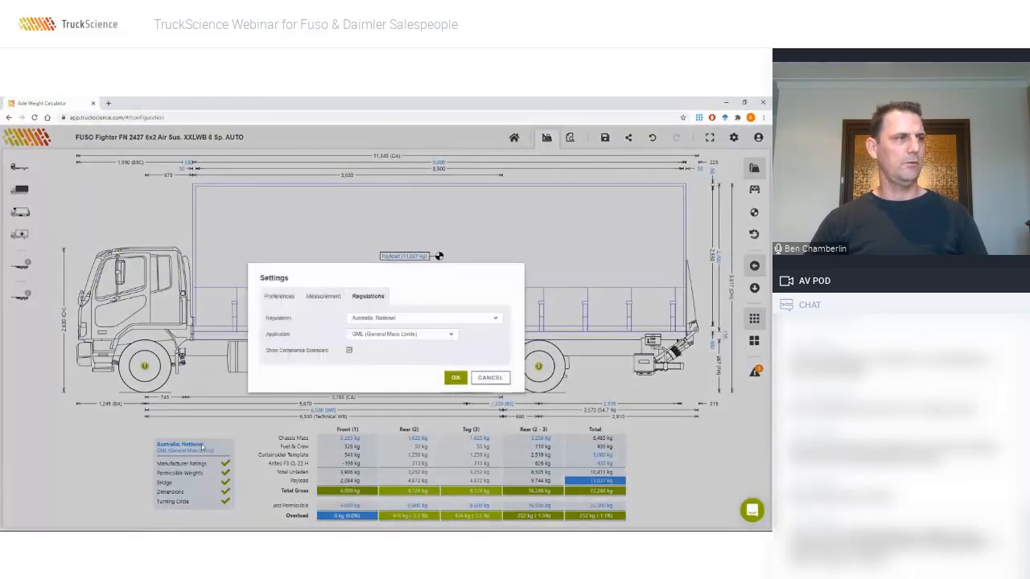
{"action": "left_click", "coordinate": [421, 317]}
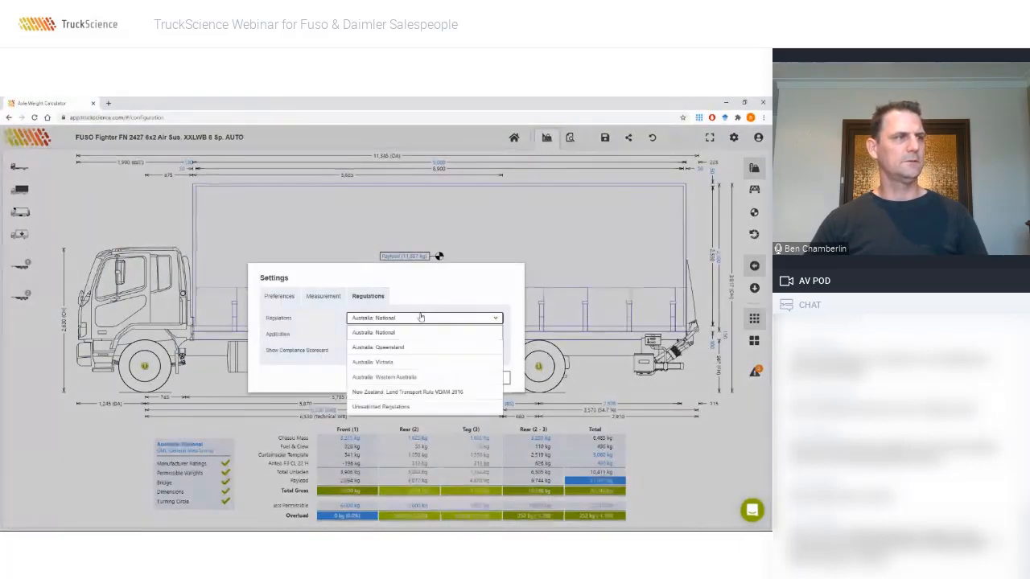
{"action": "left_click", "coordinate": [410, 363]}
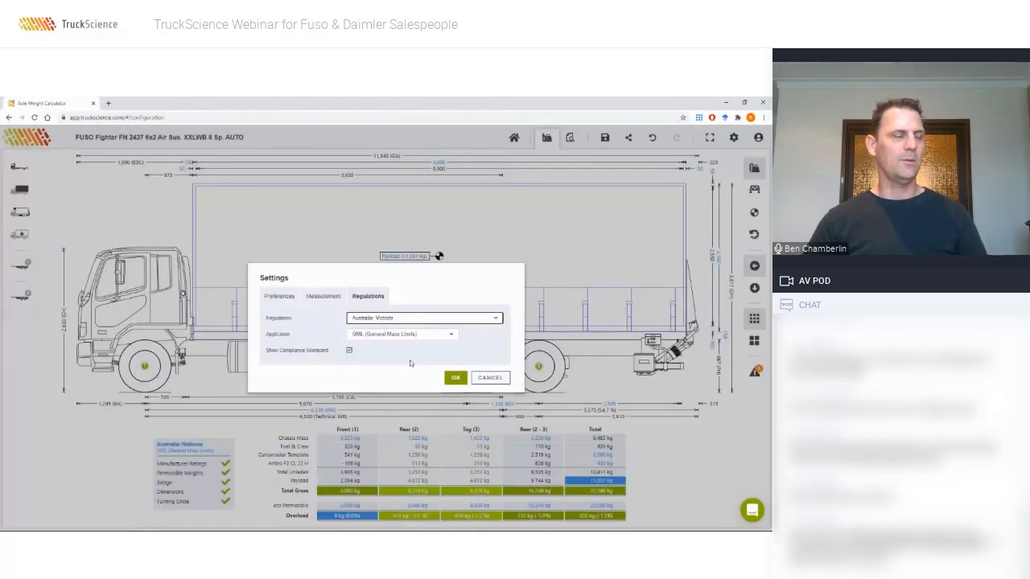
{"action": "left_click", "coordinate": [456, 378]}
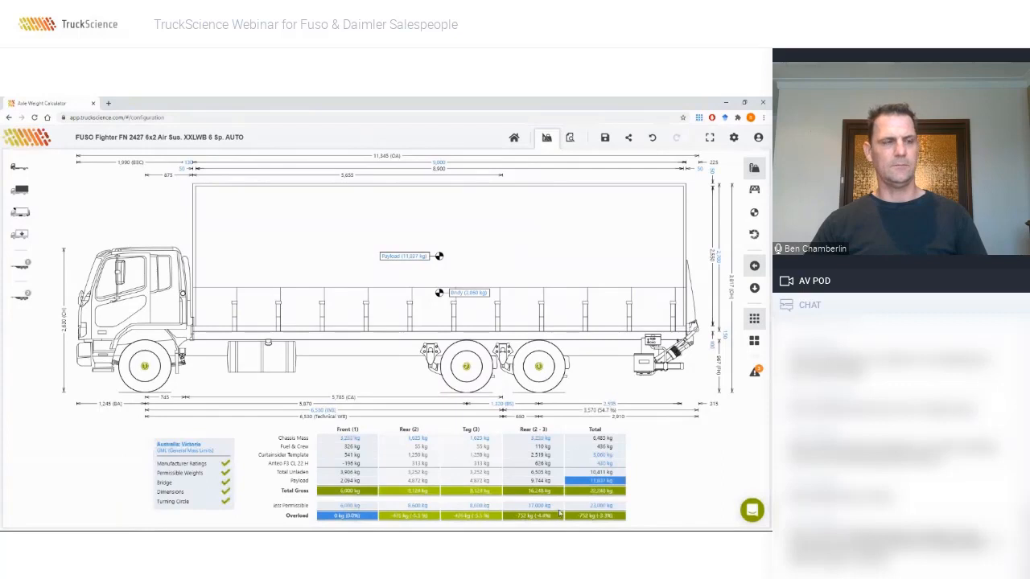
Turn the simple payload's mass override on and off again to recalculate the payload, and dismiss the payload settings
{"action": "double_click", "coordinate": [417, 266]}
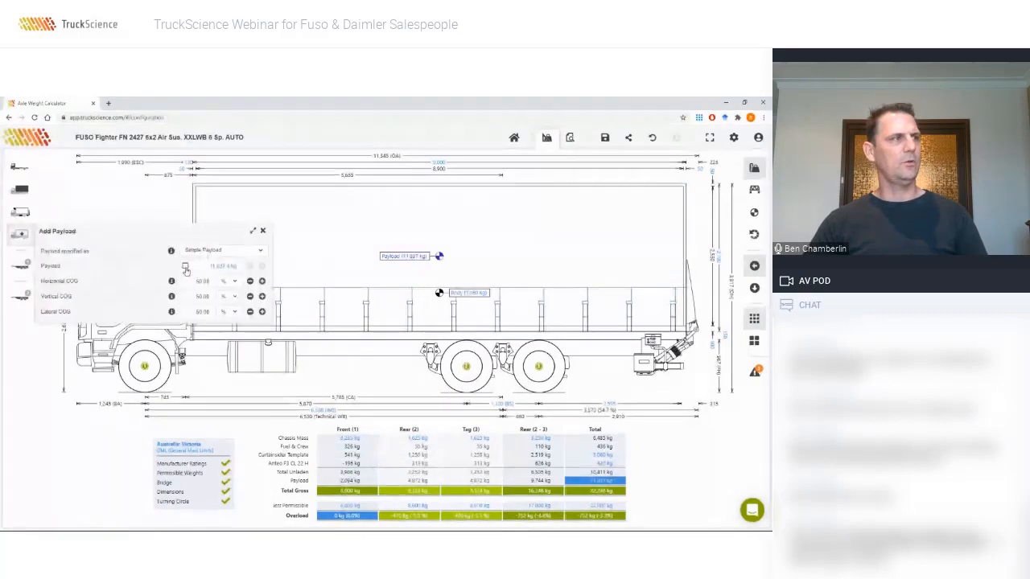
{"action": "left_click", "coordinate": [185, 266]}
{"action": "left_click", "coordinate": [185, 267]}
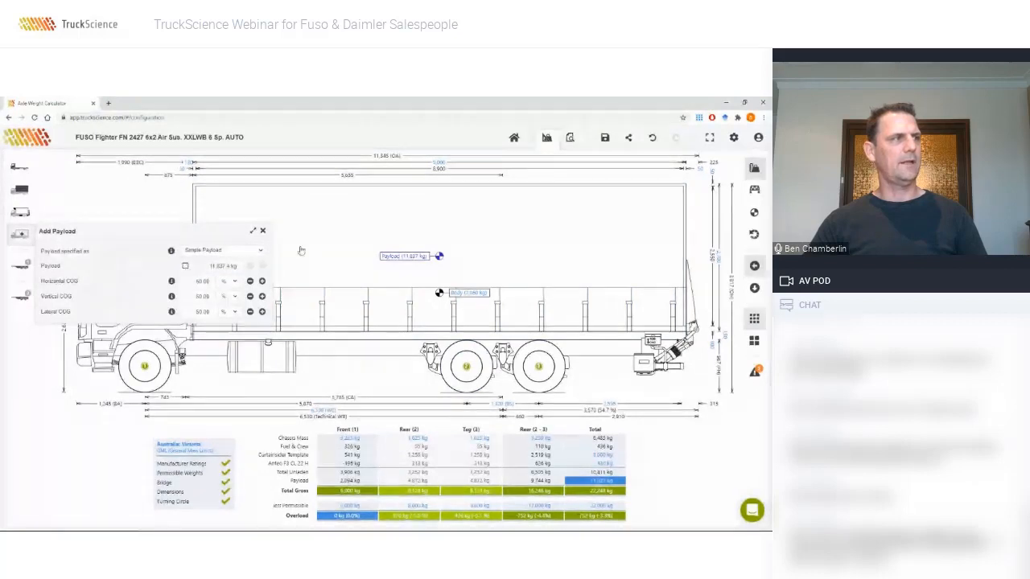
{"action": "left_click", "coordinate": [262, 231]}
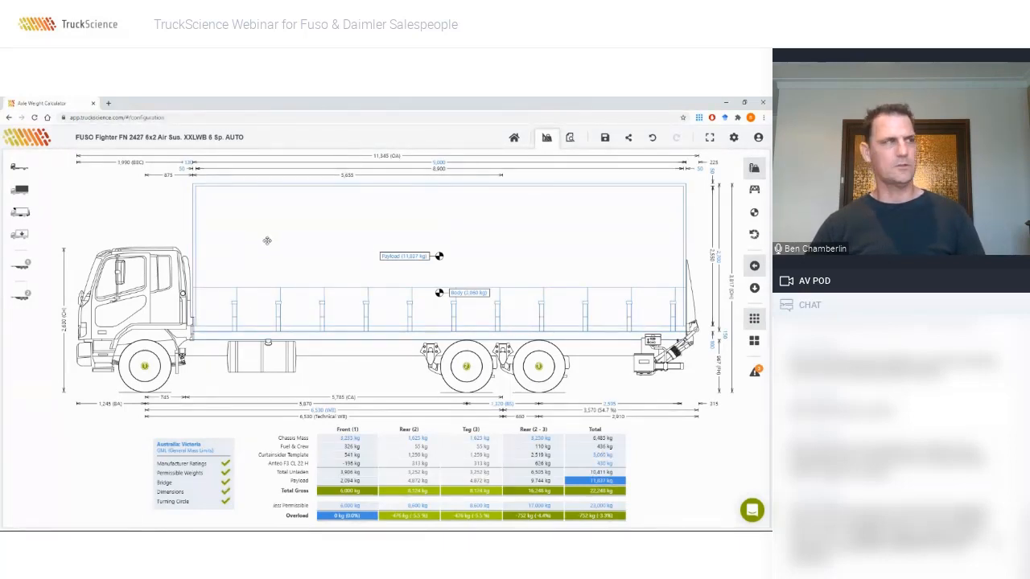
Swap the FUSO chassis for the Isuzu FVL 240-300 AUTO LWB and update the calculation's overall description to match
{"action": "left_click", "coordinate": [27, 168]}
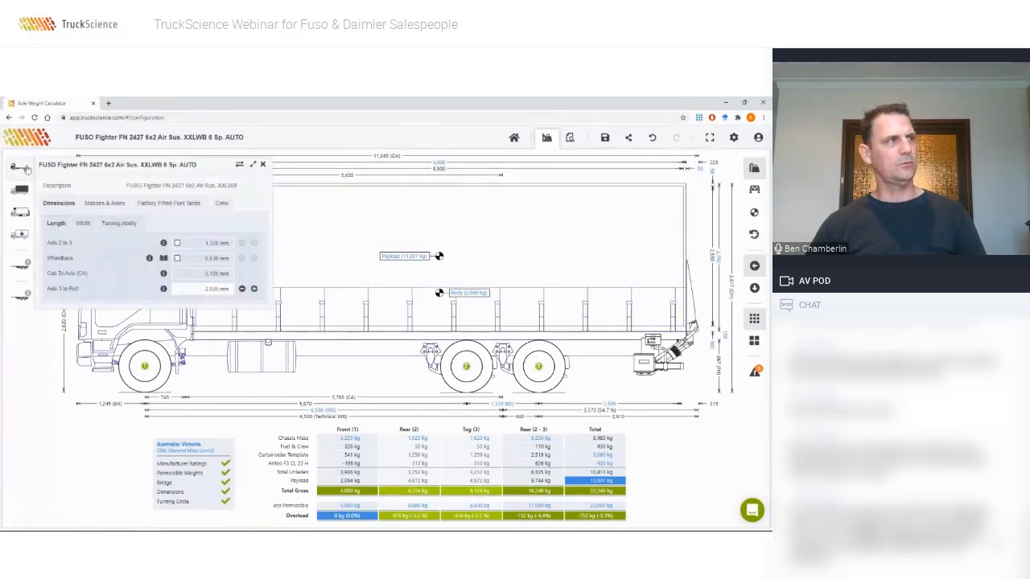
{"action": "left_click", "coordinate": [239, 164]}
{"action": "left_click", "coordinate": [87, 184]}
{"action": "type", "text": "Isu"}
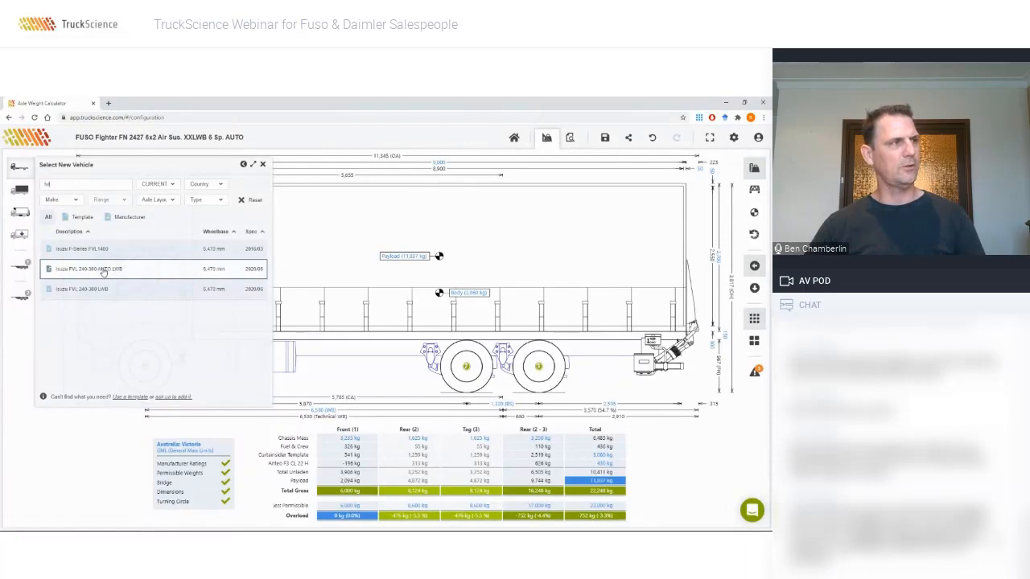
{"action": "left_click", "coordinate": [103, 271]}
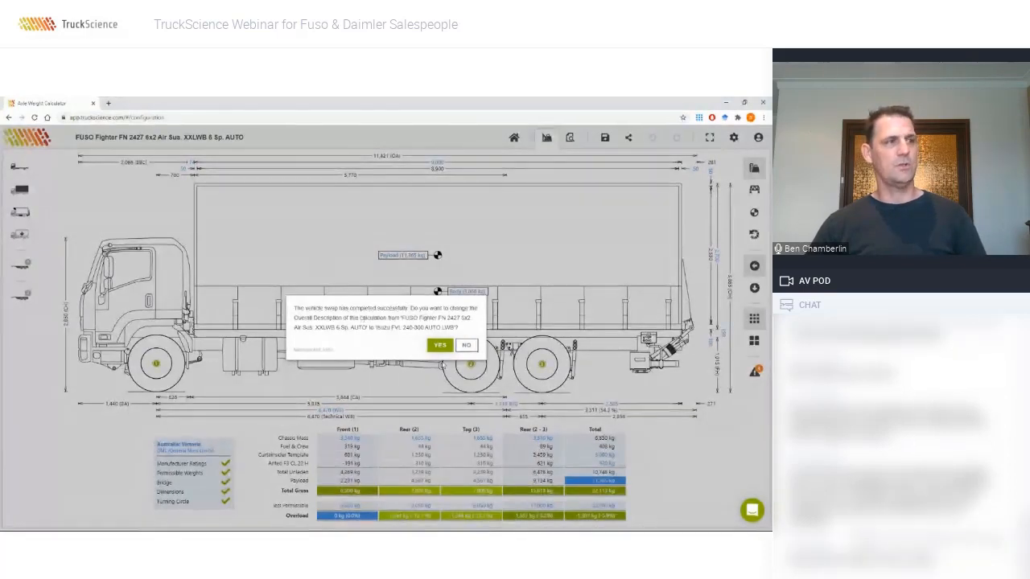
{"action": "left_click", "coordinate": [441, 345]}
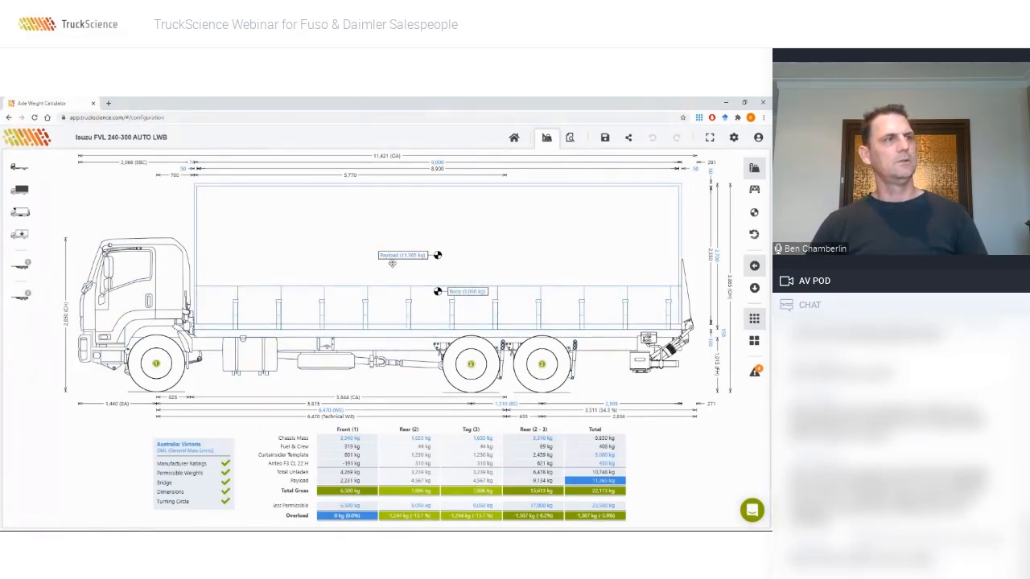
Set the Isuzu's crew mass per person to 100 kg and dismiss the vehicle settings
{"action": "left_click", "coordinate": [26, 169]}
{"action": "left_click", "coordinate": [220, 203]}
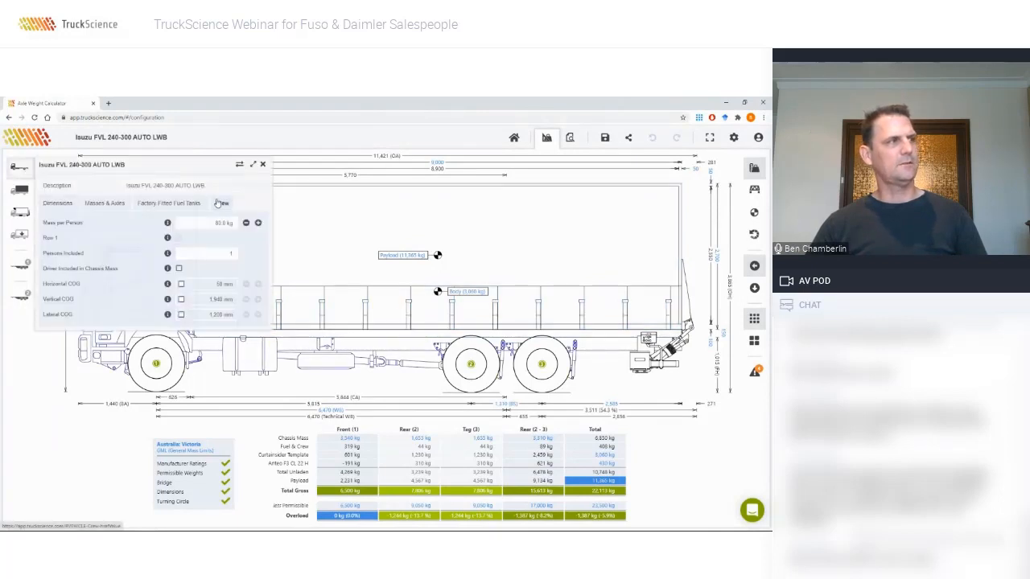
{"action": "left_click", "coordinate": [217, 223]}
{"action": "type", "text": "100"}
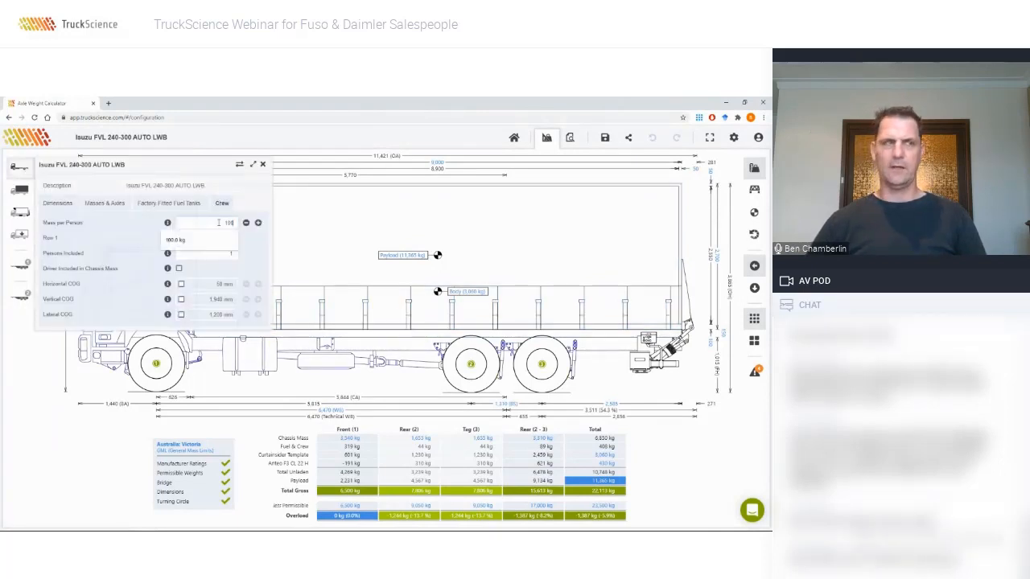
{"action": "left_click", "coordinate": [201, 240]}
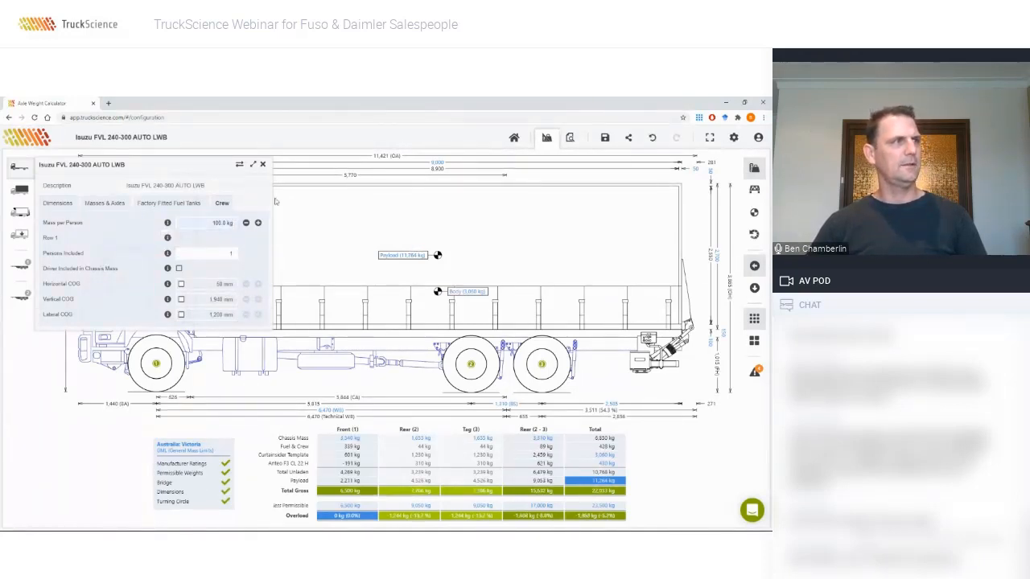
{"action": "left_click", "coordinate": [262, 164]}
Recalculate the Isuzu's simple payload by switching its mass override on and off, and dismiss the payload settings
{"action": "double_click", "coordinate": [398, 256]}
{"action": "left_click", "coordinate": [186, 268]}
{"action": "left_click", "coordinate": [186, 267]}
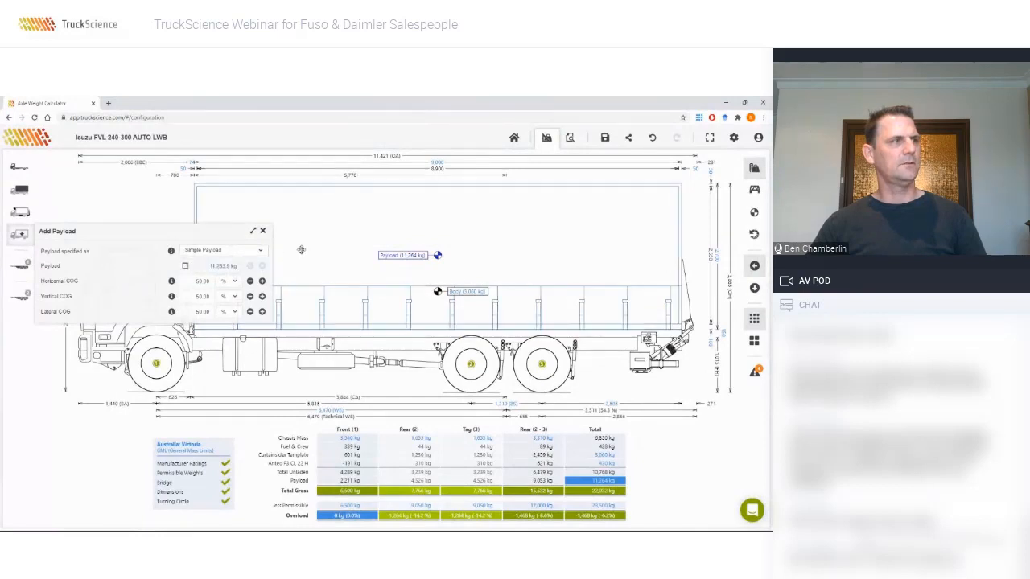
{"action": "left_click", "coordinate": [263, 231]}
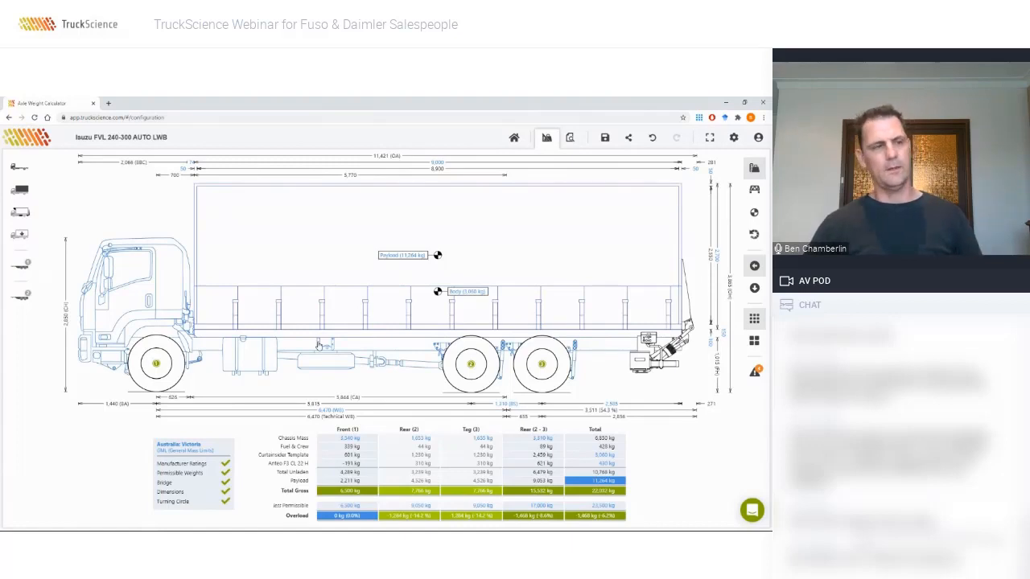
Swap the Isuzu for the FUSO Fighter FN 2427 6x2 Air Sus. XXLWB 6 Sp. AUTO and update the overall description
{"action": "left_click", "coordinate": [26, 169]}
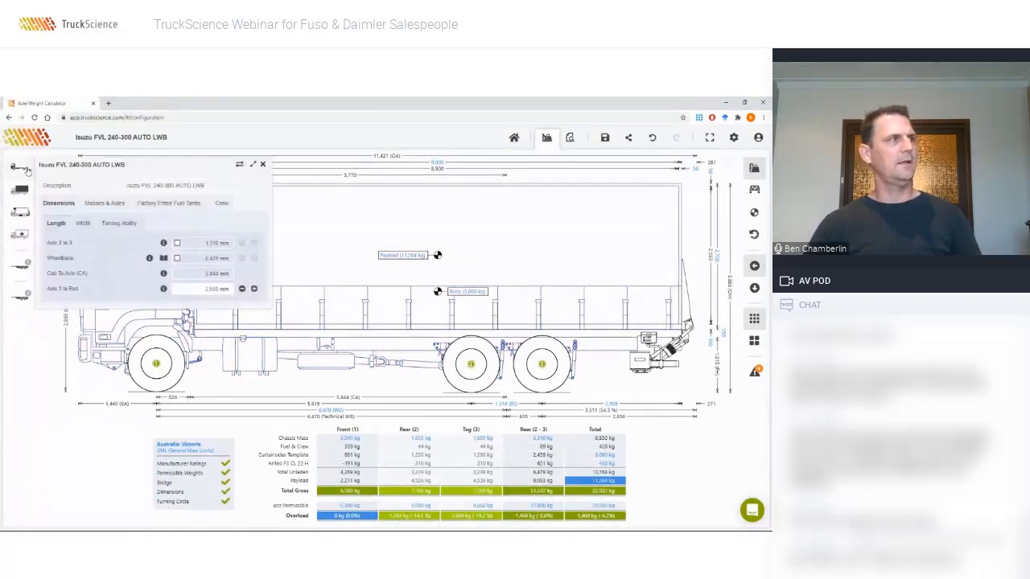
{"action": "left_click", "coordinate": [239, 165]}
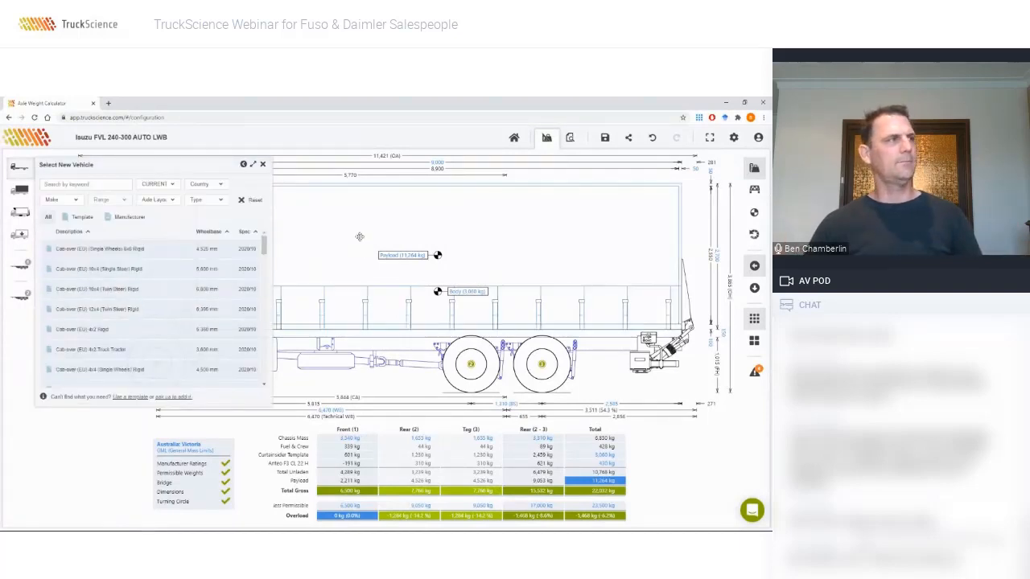
{"action": "left_click", "coordinate": [104, 181]}
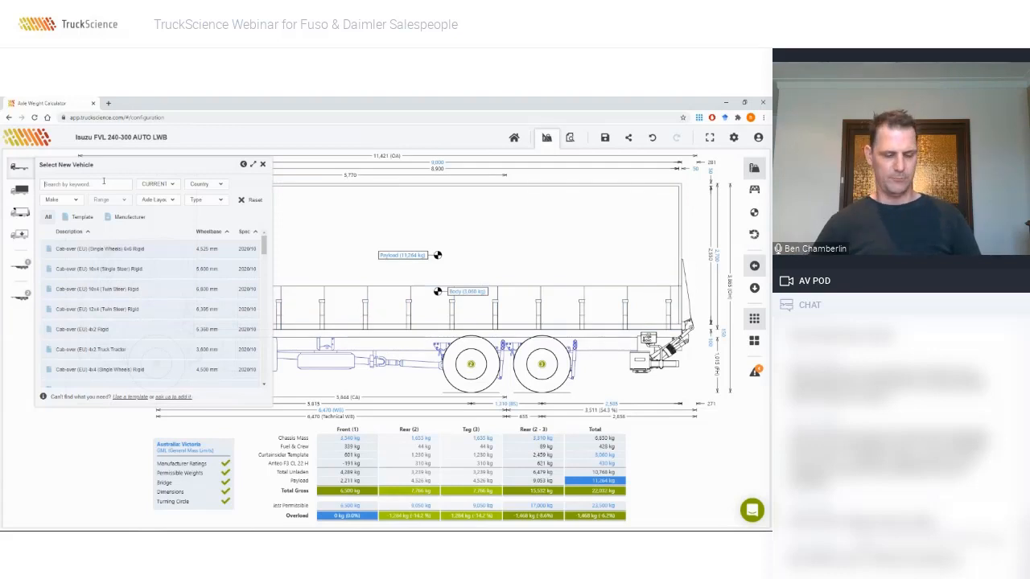
{"action": "type", "text": "fu"}
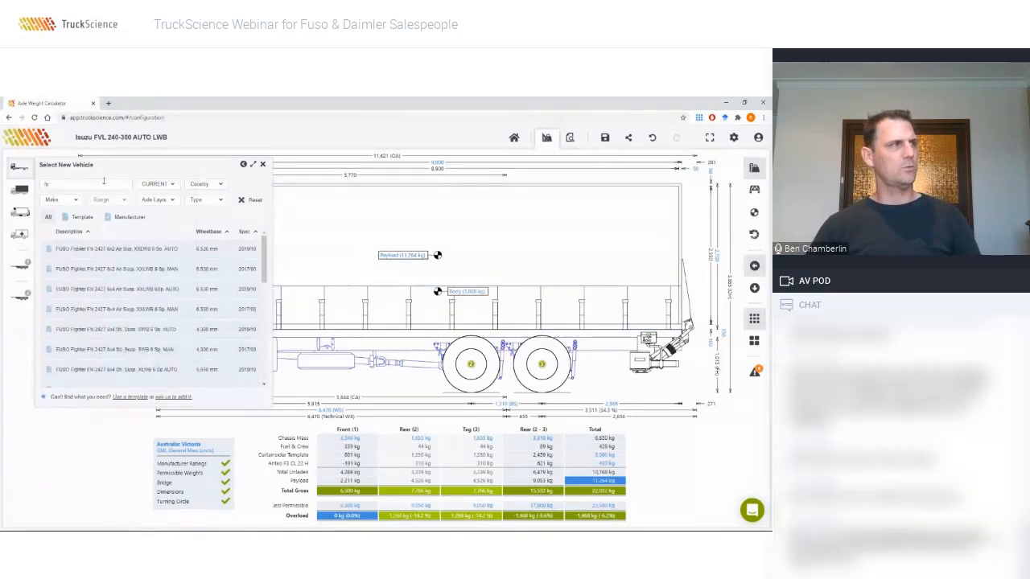
{"action": "left_click", "coordinate": [143, 250]}
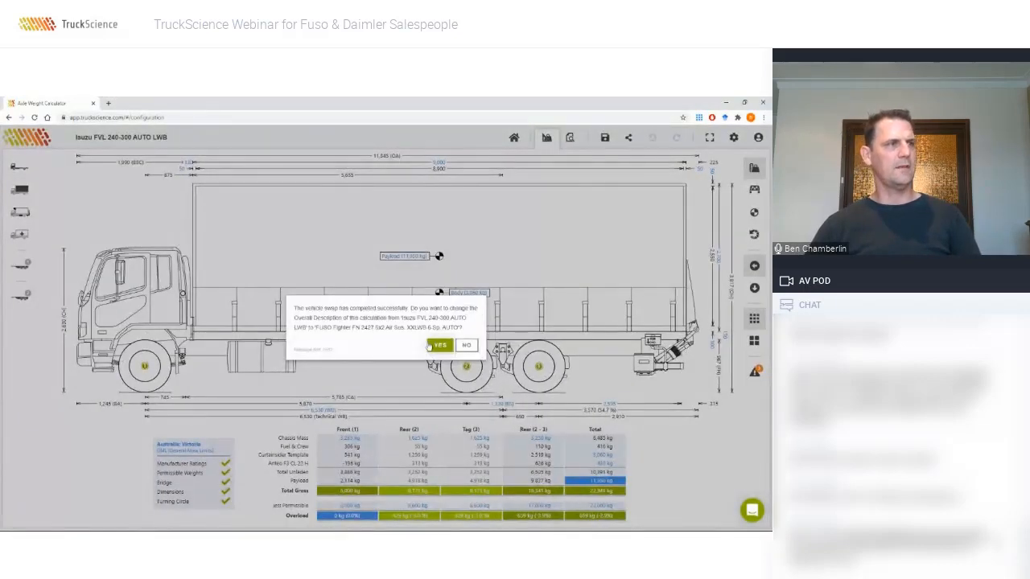
{"action": "left_click", "coordinate": [439, 345]}
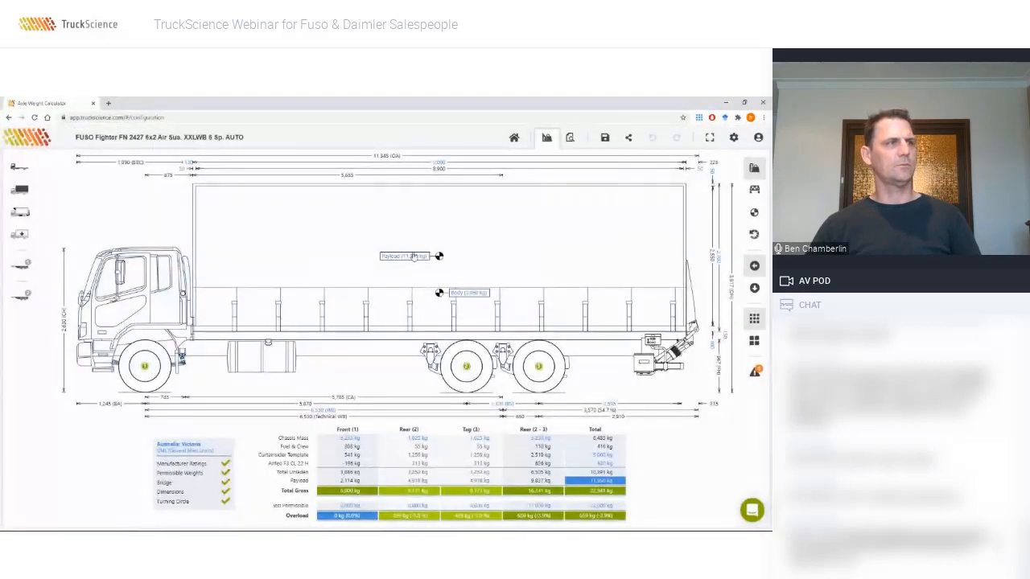
Set the calculation's regulations to Australia: National and dismiss the payload settings
{"action": "left_click", "coordinate": [178, 448]}
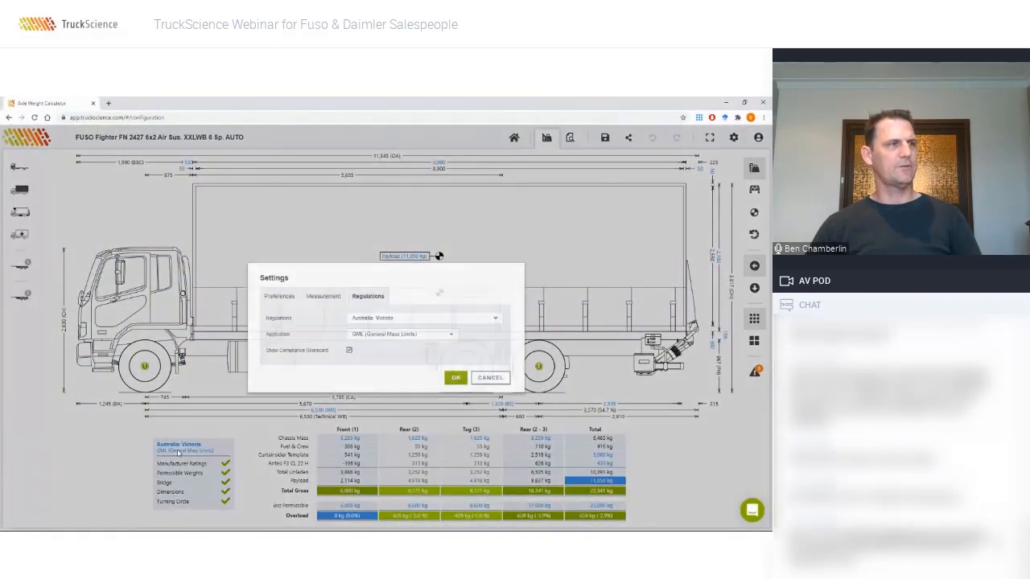
{"action": "left_click", "coordinate": [407, 319]}
{"action": "left_click", "coordinate": [382, 332]}
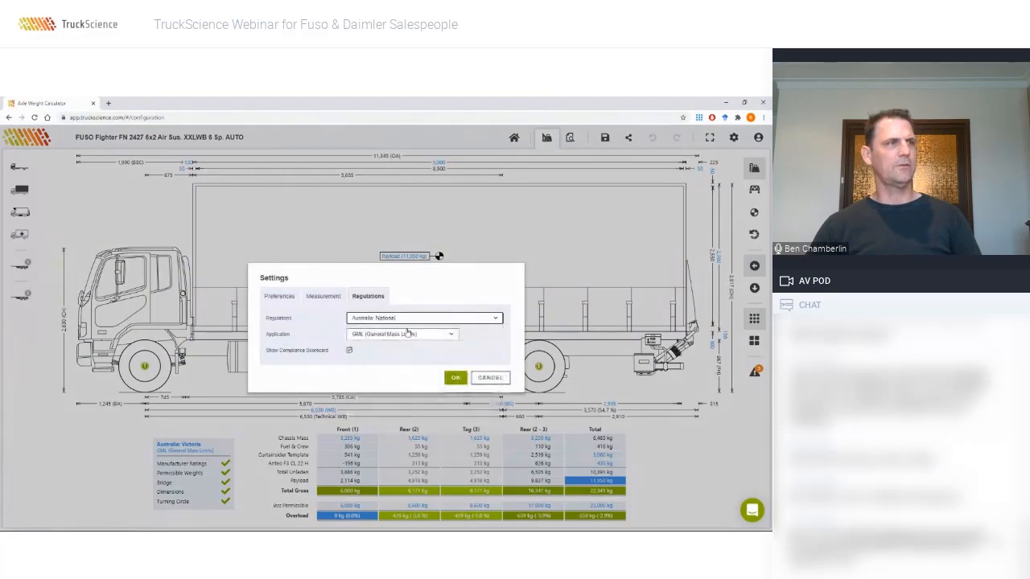
{"action": "left_click", "coordinate": [462, 382]}
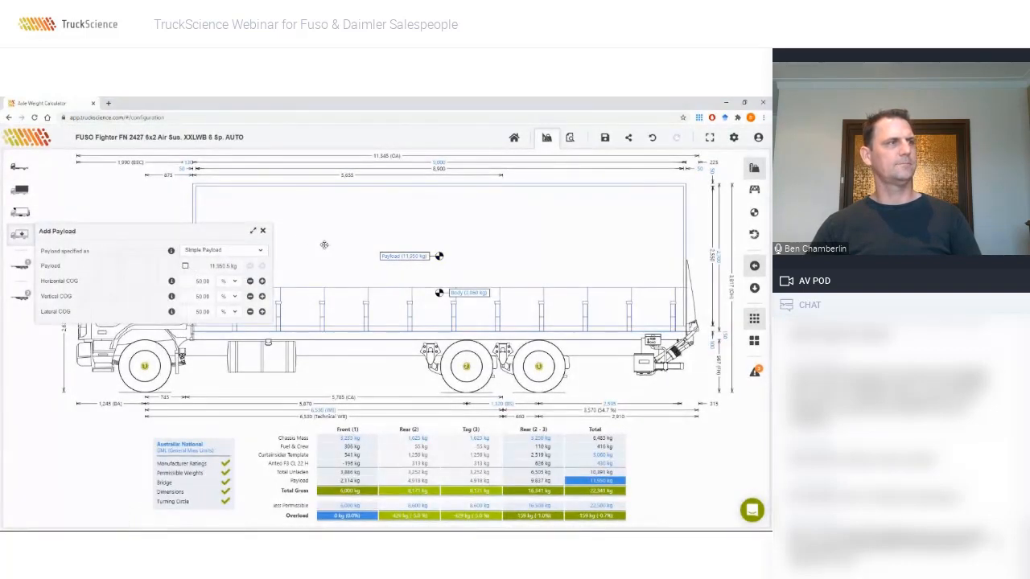
{"action": "left_click", "coordinate": [262, 232]}
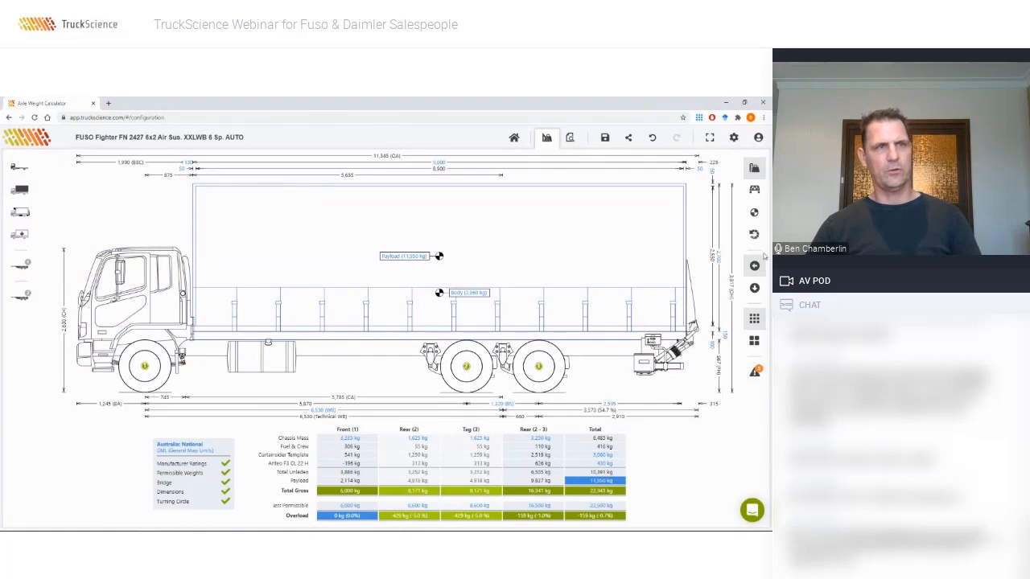
Display the truck's turning circle using the Smallest option and switch back to the side view
{"action": "left_click", "coordinate": [758, 234]}
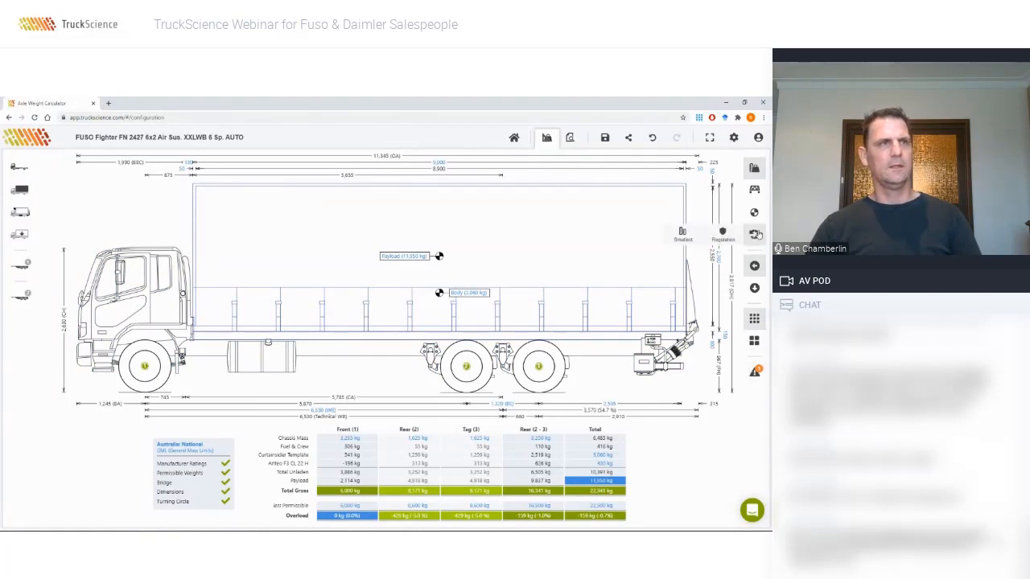
{"action": "left_click", "coordinate": [688, 235]}
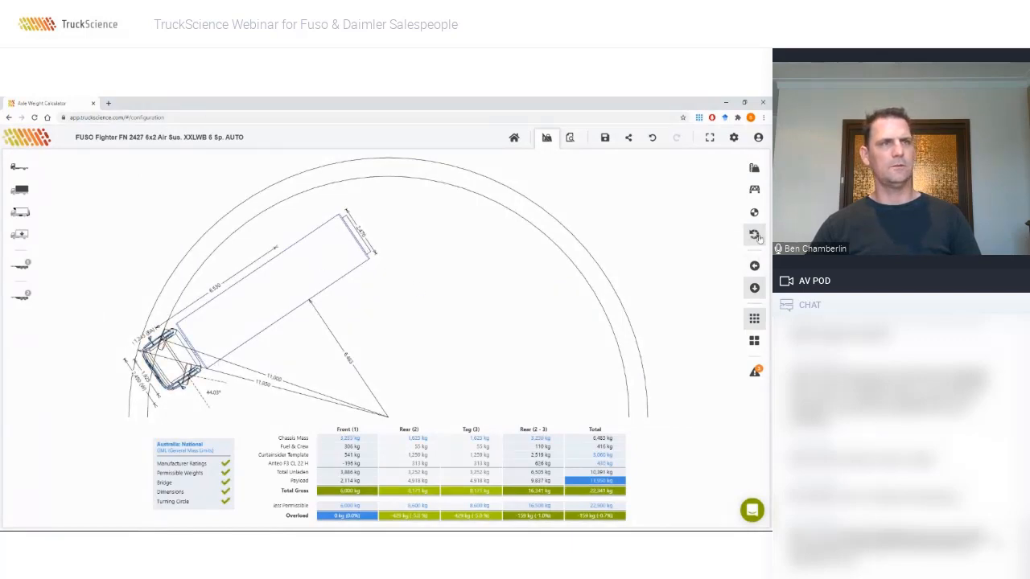
{"action": "left_click", "coordinate": [754, 267]}
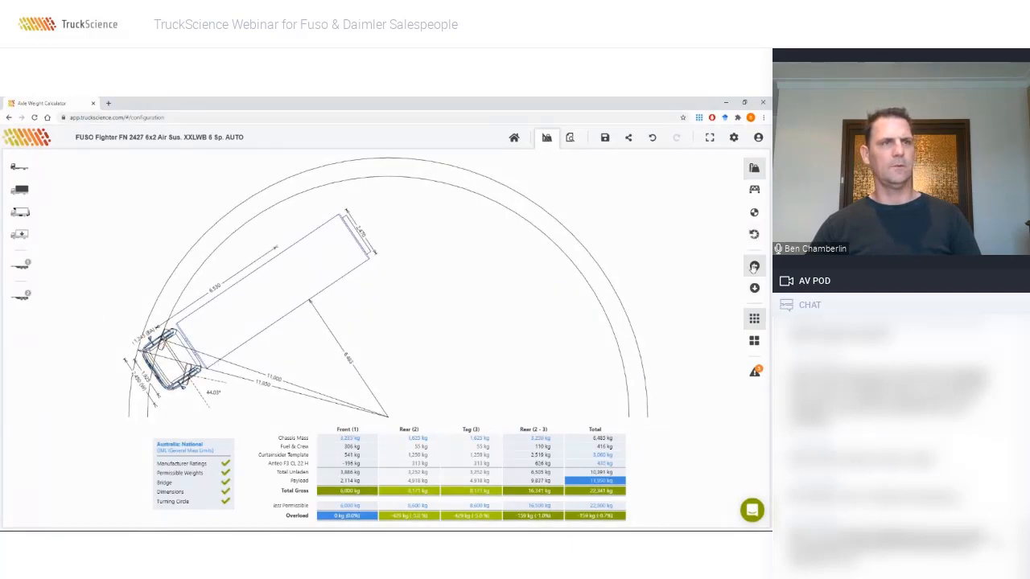
Review the calculation's notes on inclusions, regulations, equipment and turning circle, and dismiss them
{"action": "left_click", "coordinate": [754, 372]}
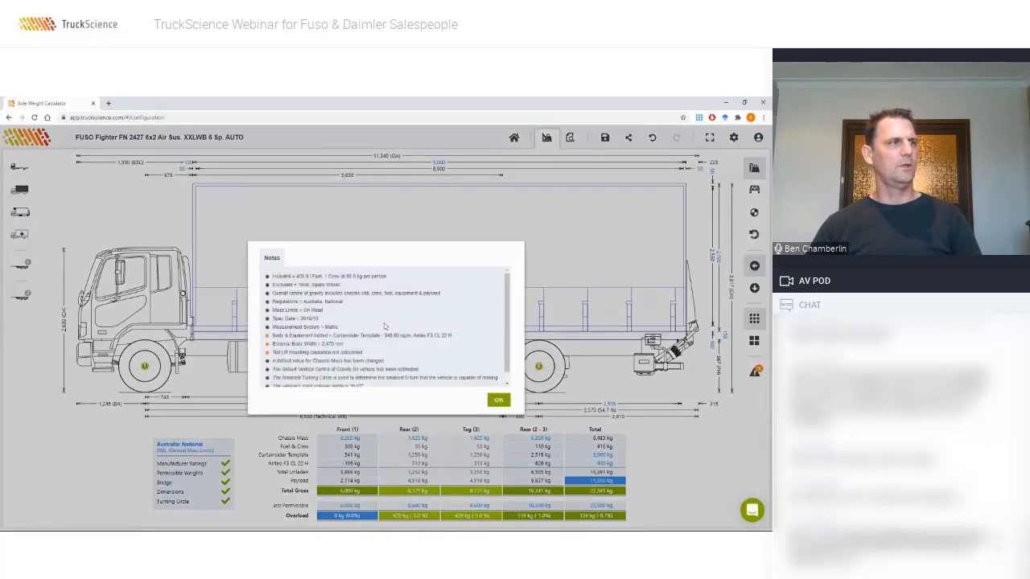
{"action": "scroll", "coordinate": [384, 323], "scroll_direction": "down", "scroll_amount": 1}
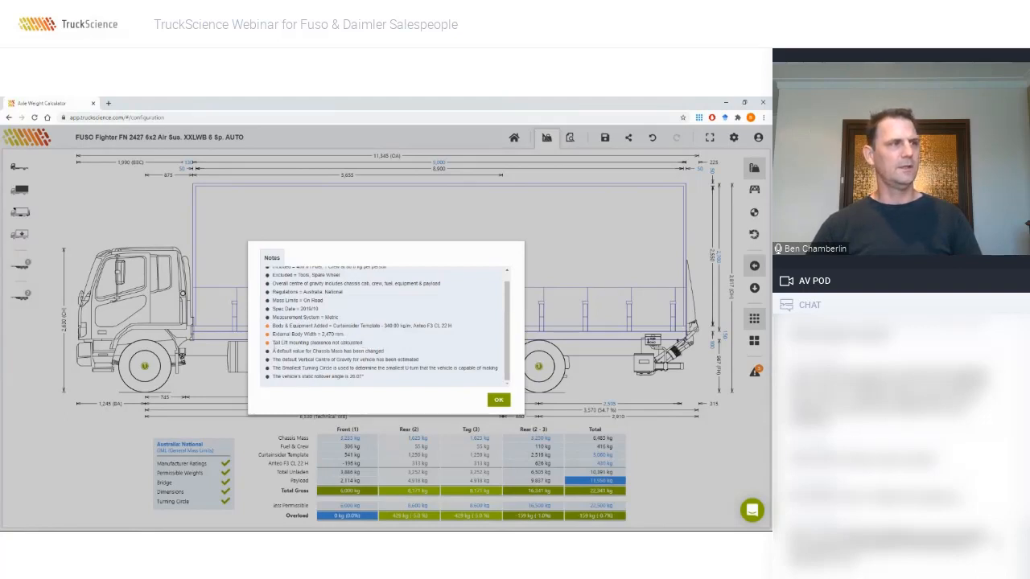
{"action": "left_click", "coordinate": [499, 400]}
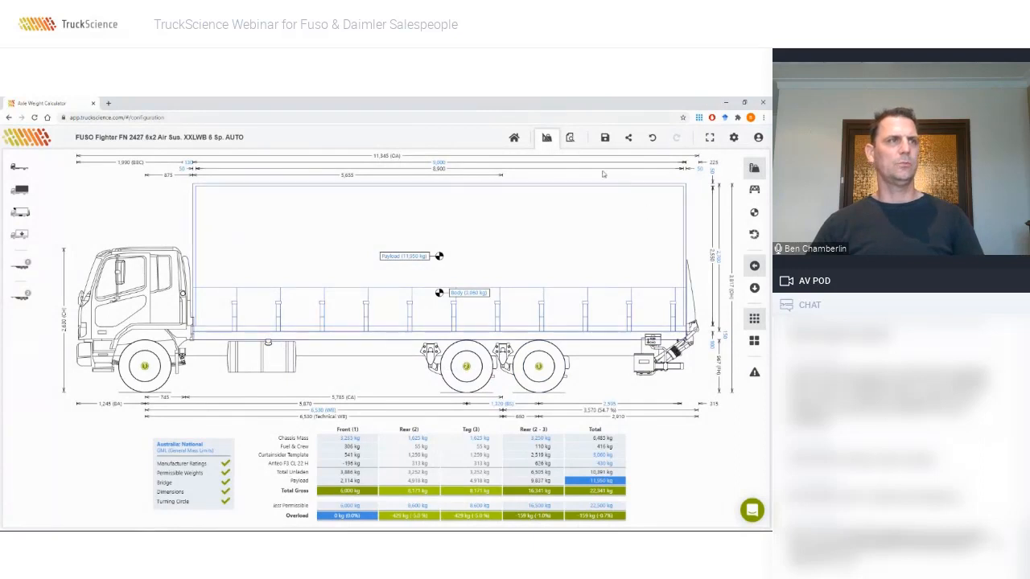
Save the calculation as a new copy in the Demo > Webinar folder, appending "14 Pallet" to its description
{"action": "left_click", "coordinate": [605, 137]}
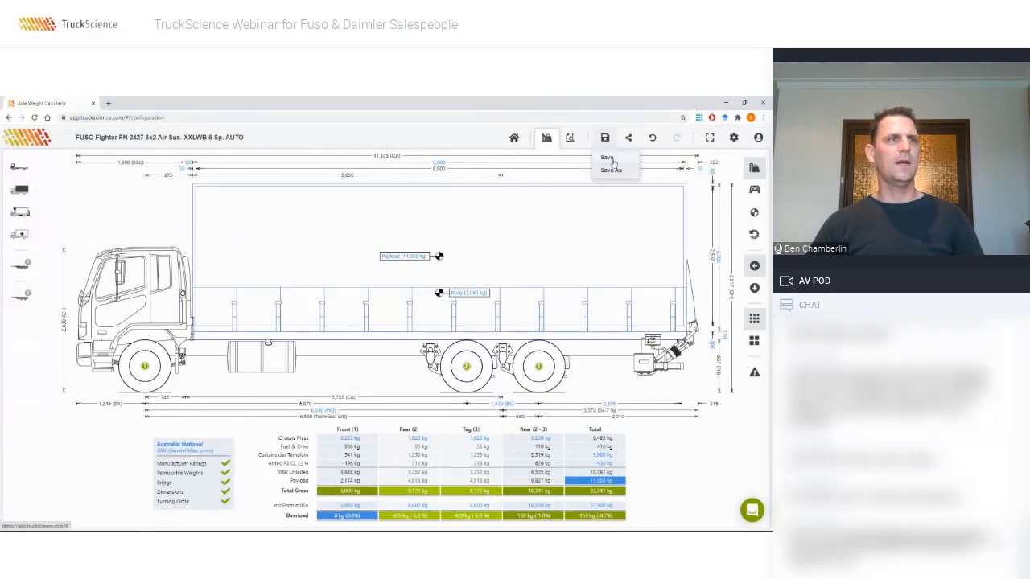
{"action": "left_click", "coordinate": [613, 170]}
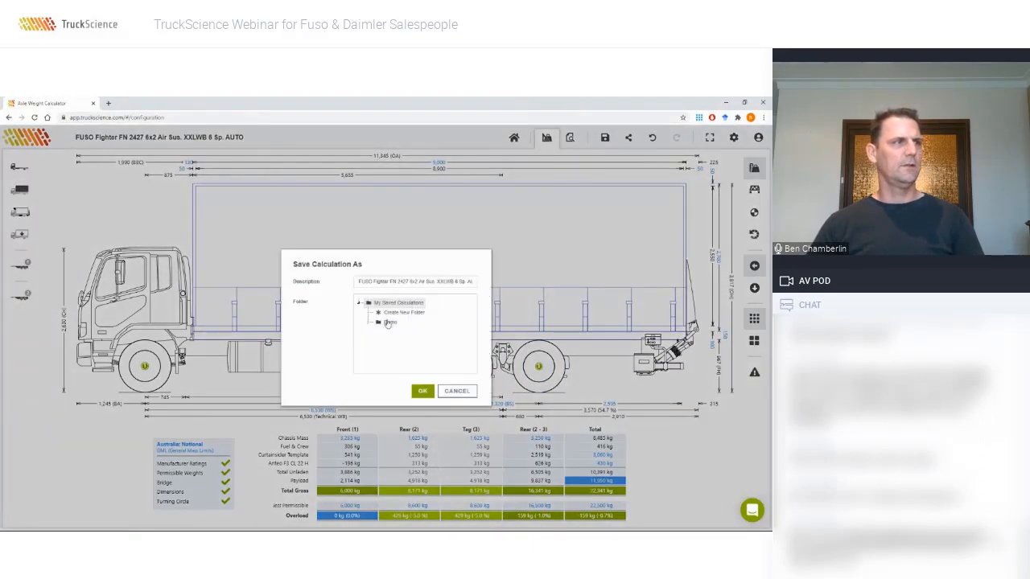
{"action": "left_click", "coordinate": [390, 322]}
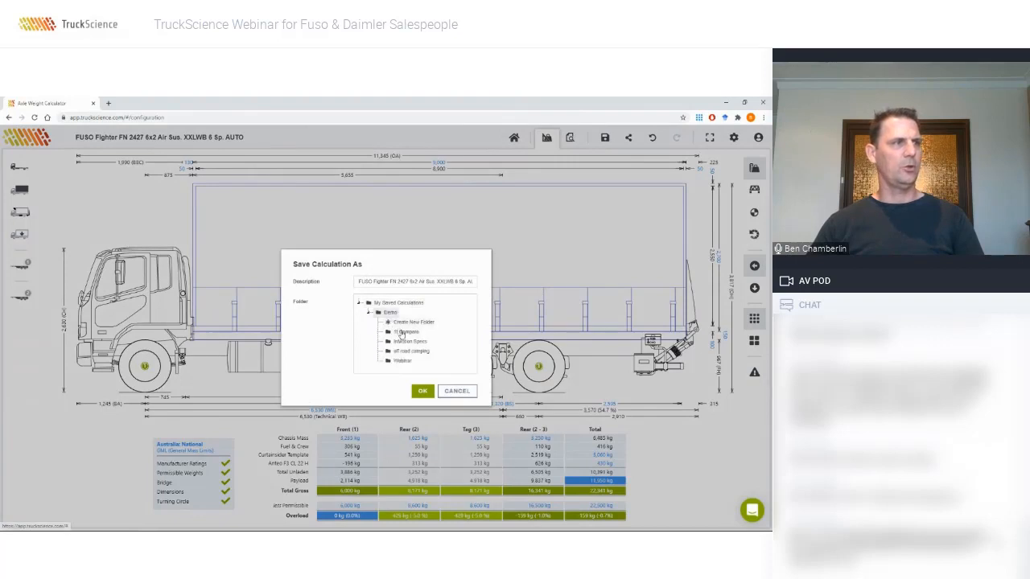
{"action": "left_click", "coordinate": [402, 361]}
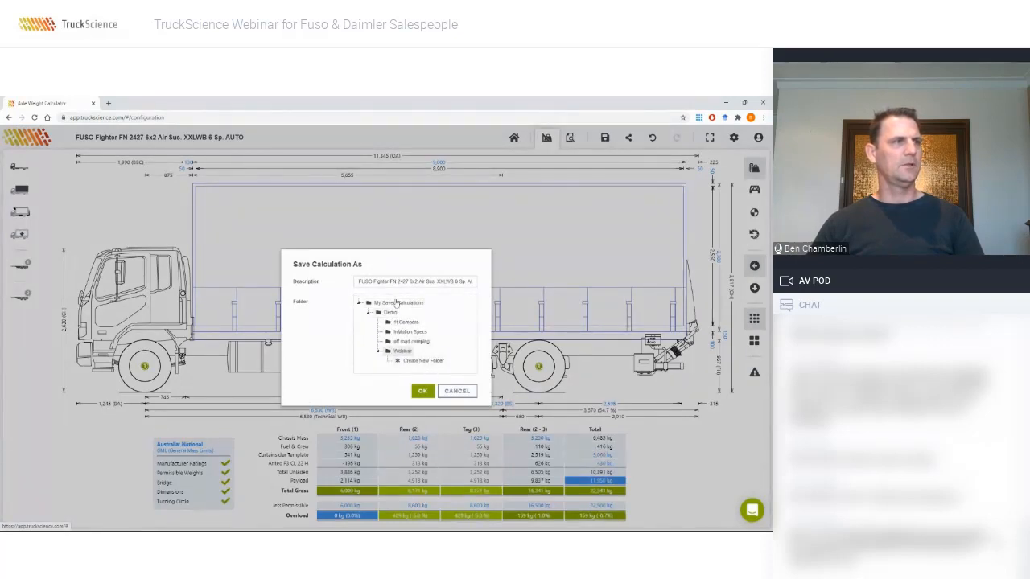
{"action": "left_click_drag", "start_coordinate": [423, 281], "coordinate": [478, 283]}
{"action": "left_click", "coordinate": [474, 281]}
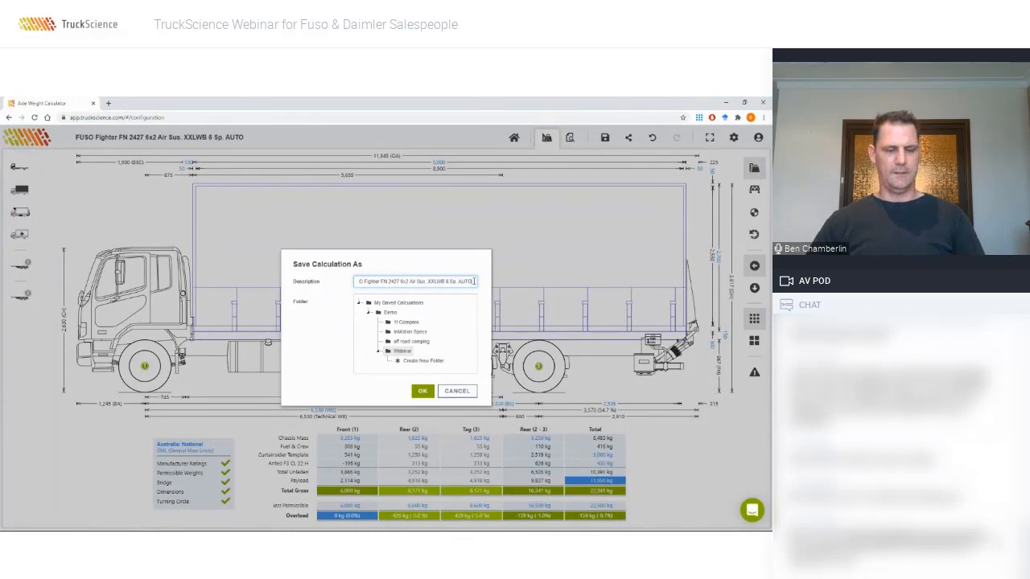
{"action": "type", "text": "14 Pallet"}
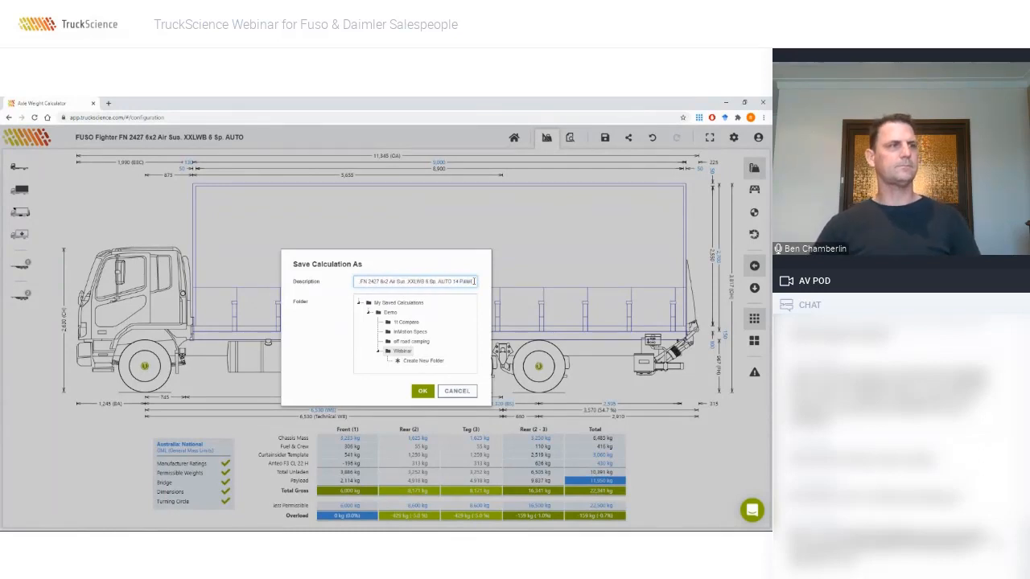
{"action": "left_click", "coordinate": [423, 392]}
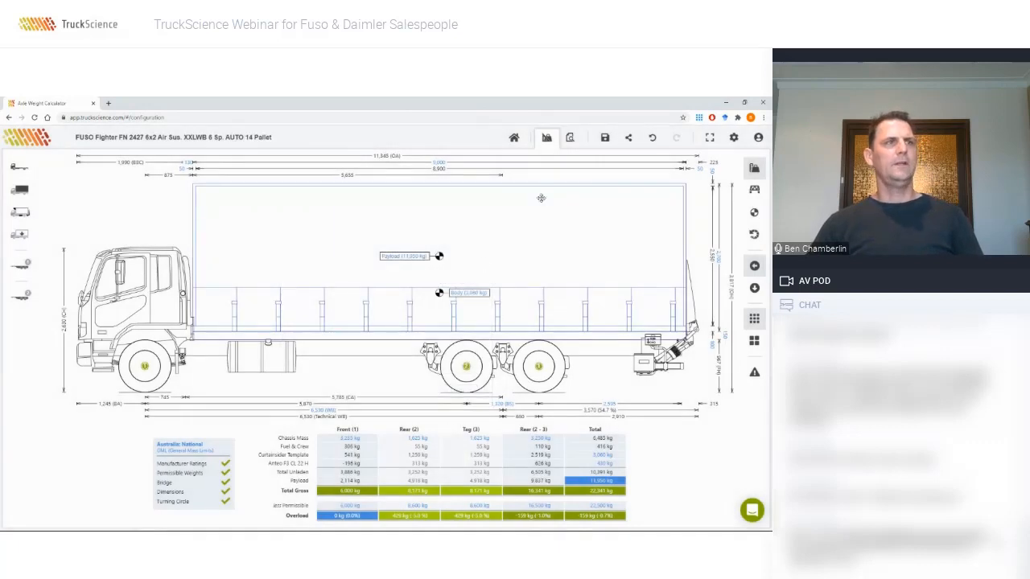
Start sharing the calculation, choosing a colleague from the contact suggestions and giving them Edit access
{"action": "left_click", "coordinate": [629, 141]}
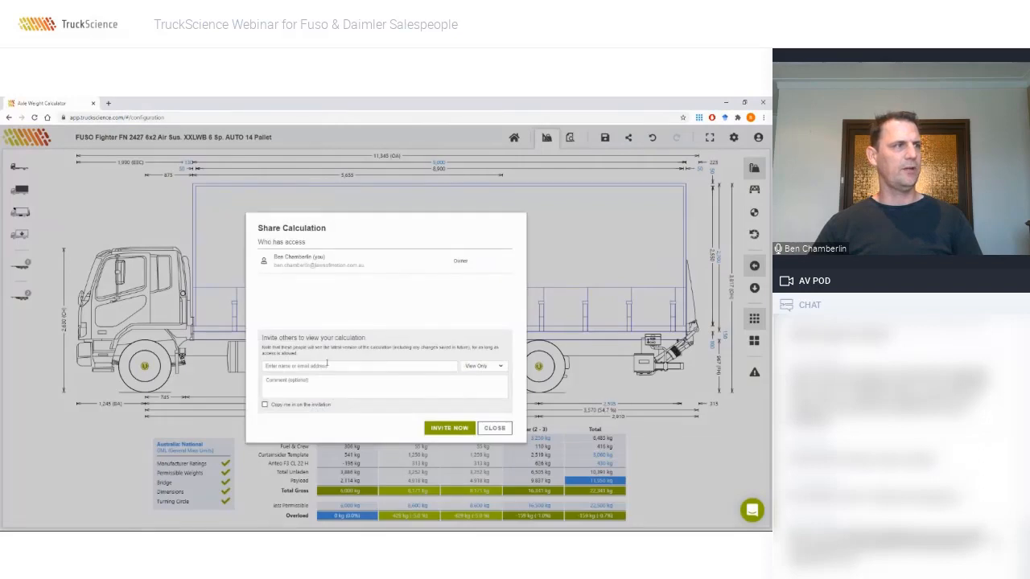
{"action": "left_click", "coordinate": [327, 365]}
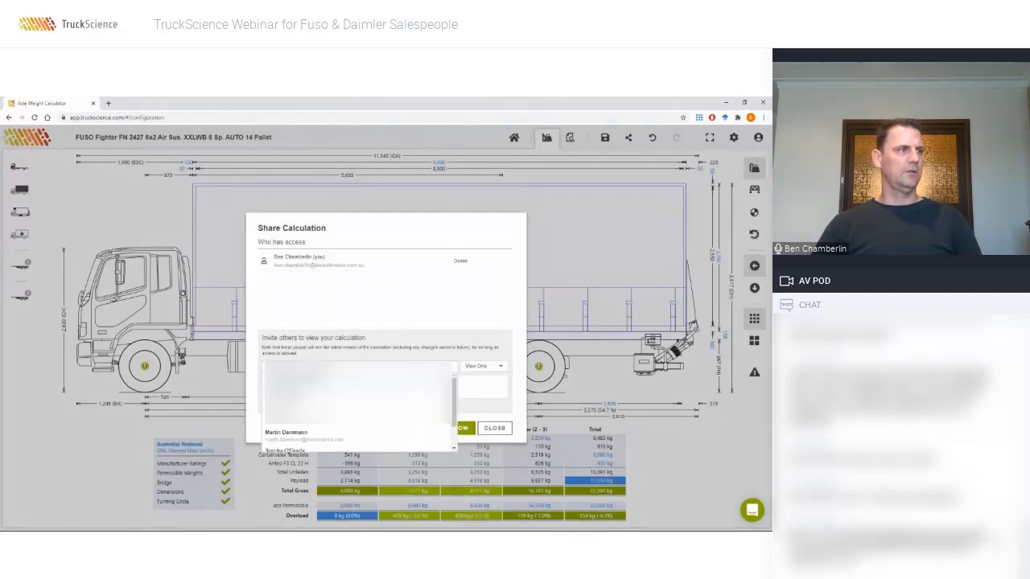
{"action": "scroll", "coordinate": [360, 450], "scroll_direction": "down", "scroll_amount": 3}
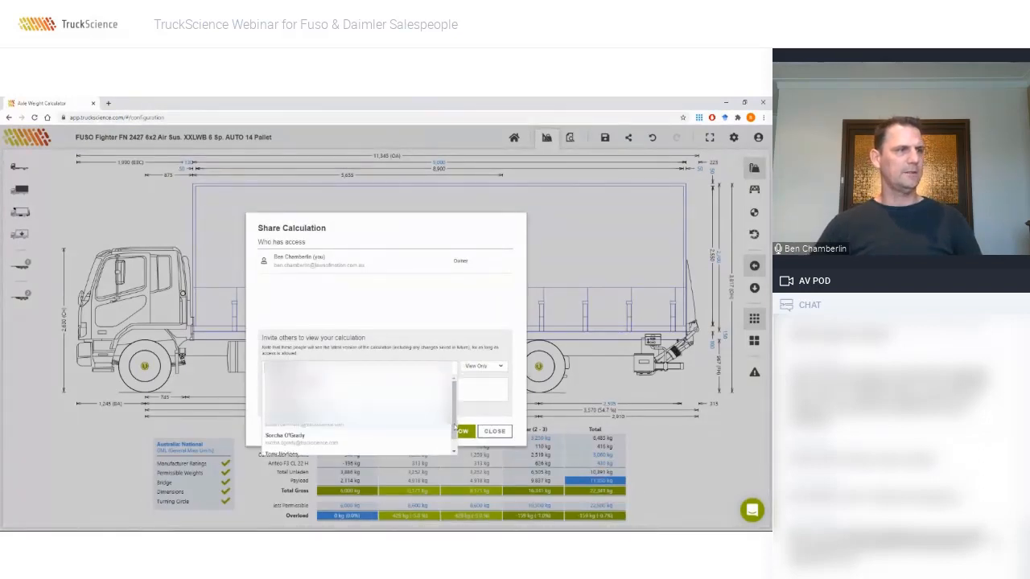
{"action": "left_click", "coordinate": [347, 451]}
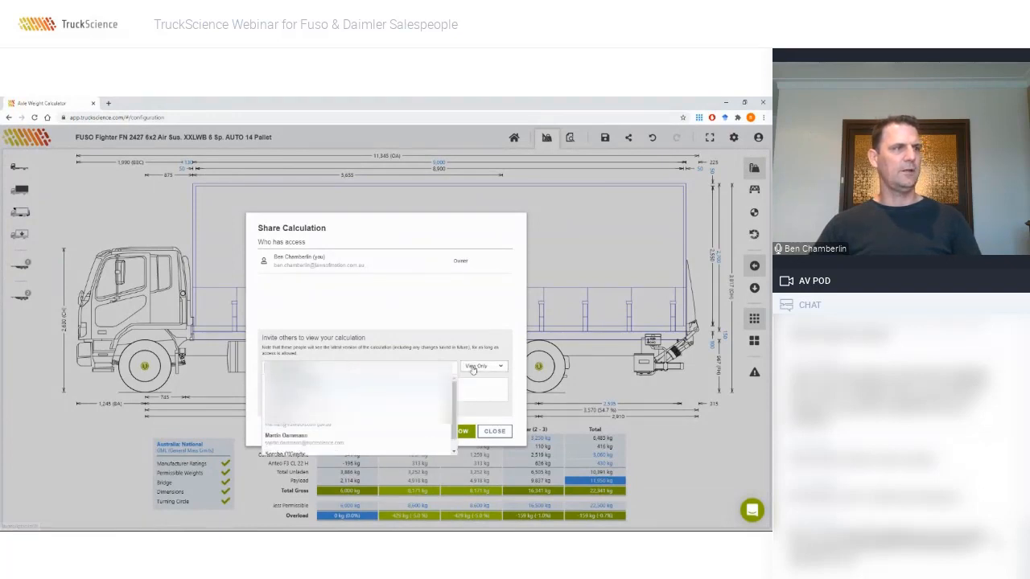
{"action": "left_click", "coordinate": [483, 366]}
{"action": "left_click", "coordinate": [475, 382]}
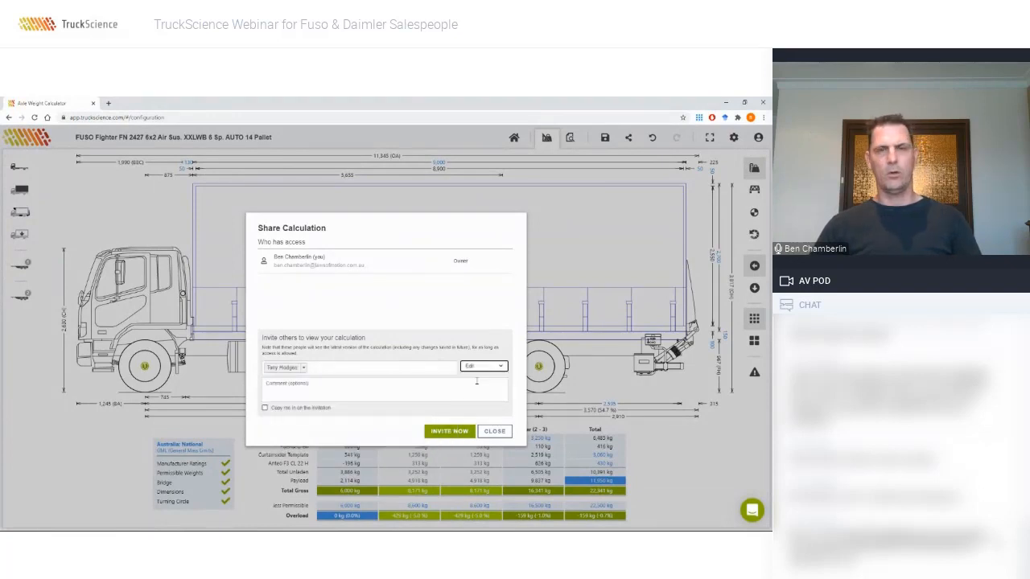
Add the comment "check out the tailgate position", correcting its spelling, and send the sharing invitation
{"action": "left_click", "coordinate": [476, 383]}
{"action": "type", "text": "check out the te"}
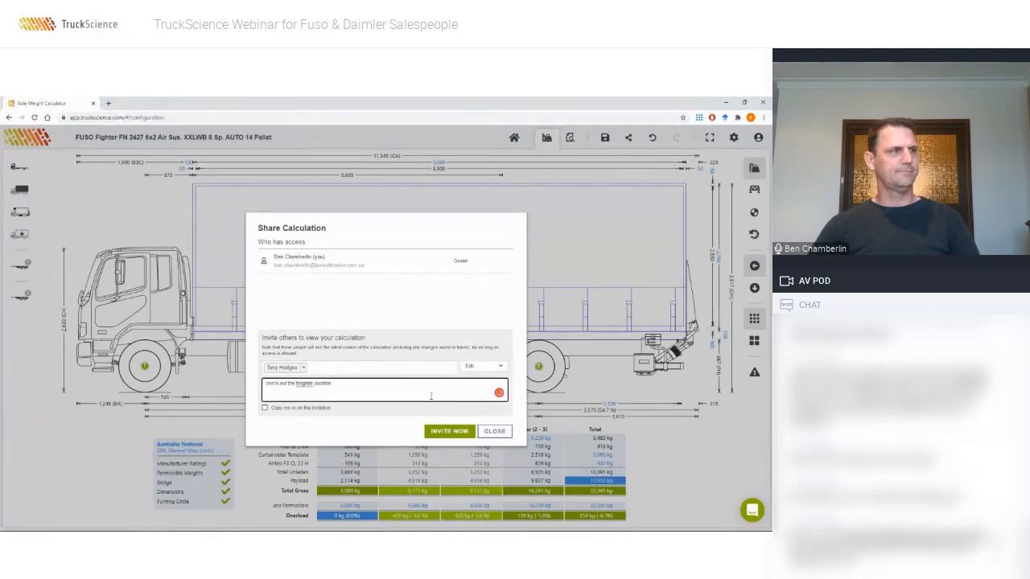
{"action": "right_click", "coordinate": [304, 384]}
{"action": "left_click", "coordinate": [306, 395]}
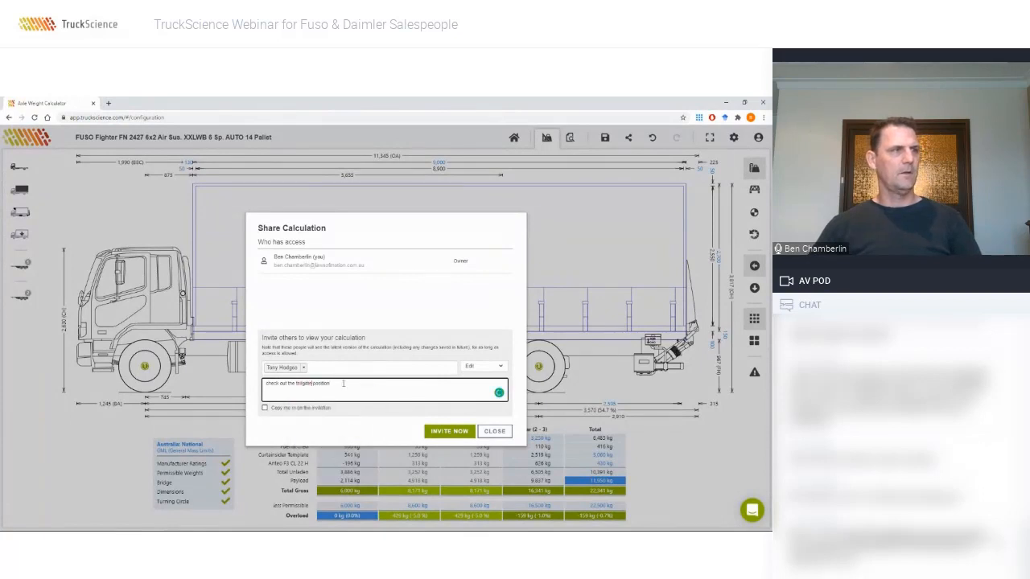
{"action": "left_click", "coordinate": [449, 430]}
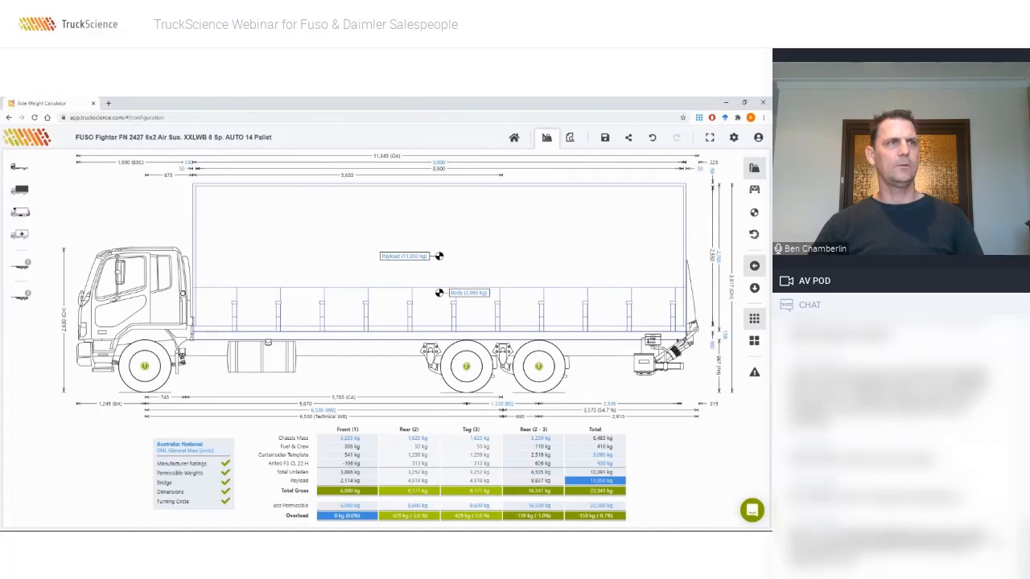
Open the calculation's summary report and end its overall description with "14Pallet"
{"action": "left_click", "coordinate": [570, 137]}
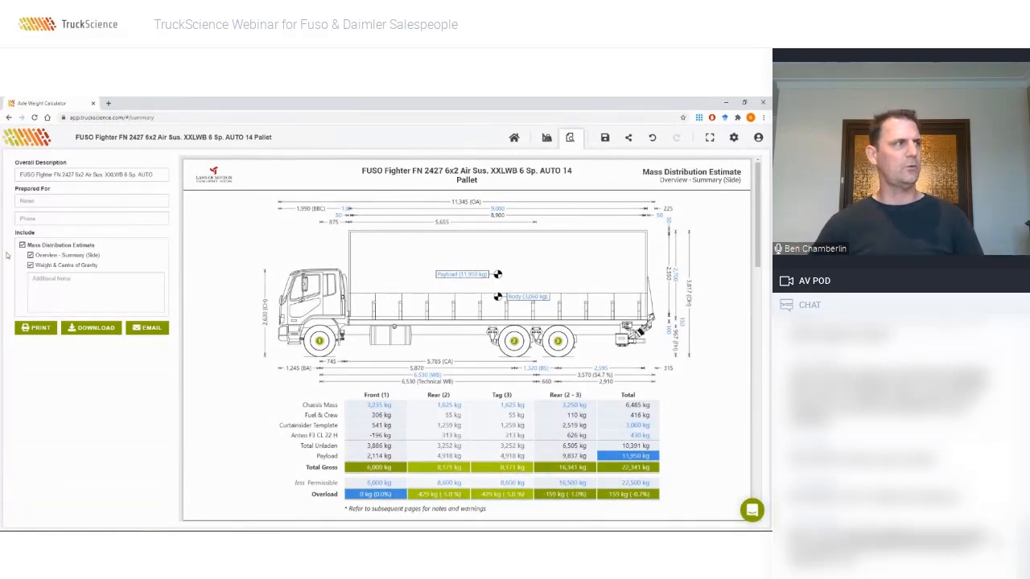
{"action": "triple_click", "coordinate": [152, 175]}
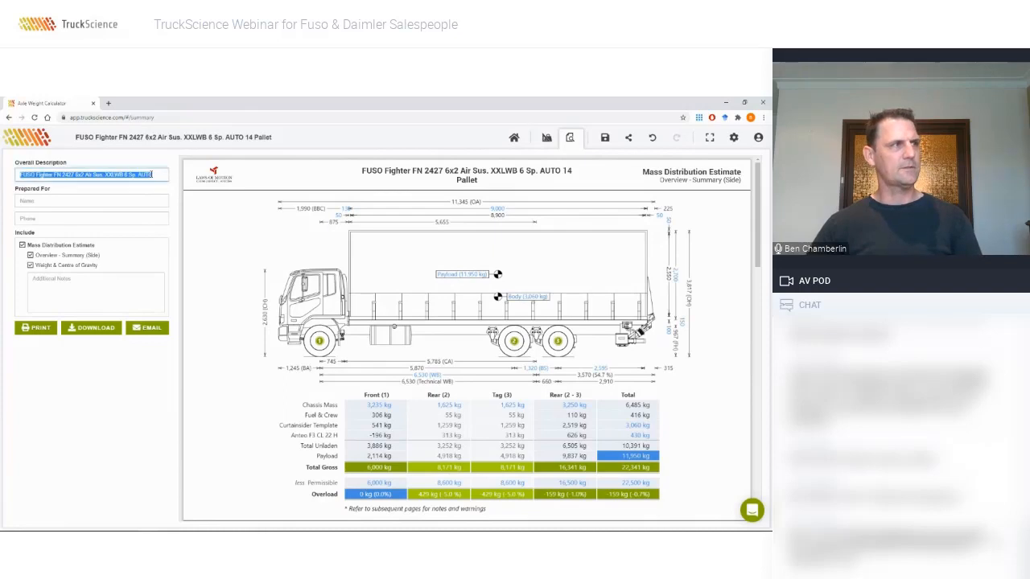
{"action": "left_click", "coordinate": [152, 175]}
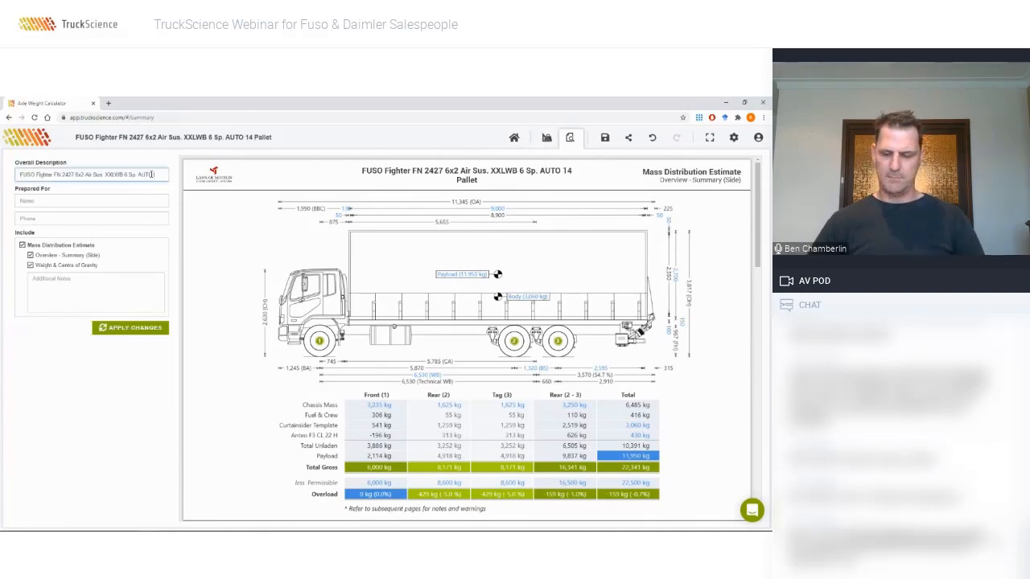
{"action": "type", "text": "14"}
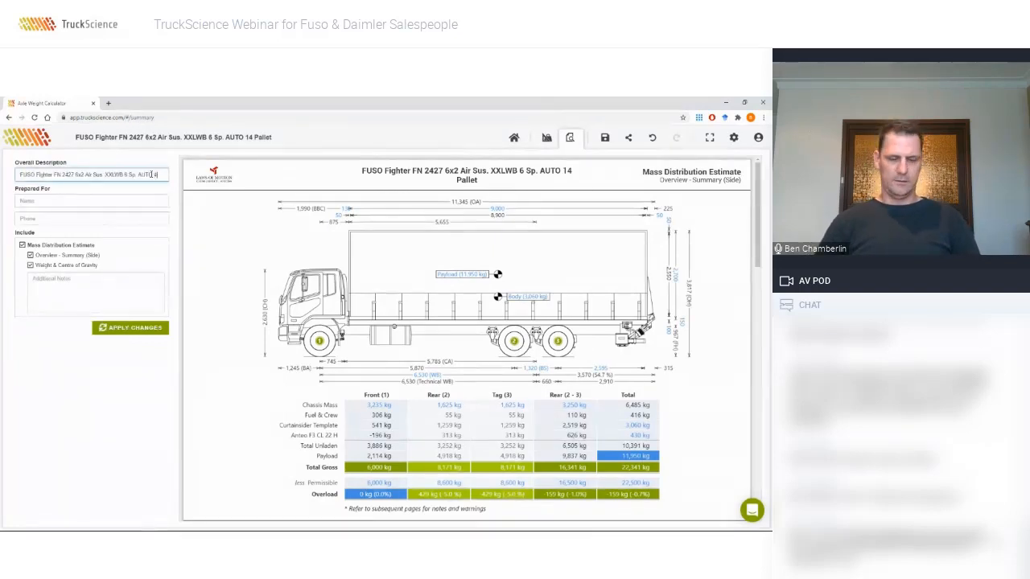
{"action": "type", "text": " Pallet"}
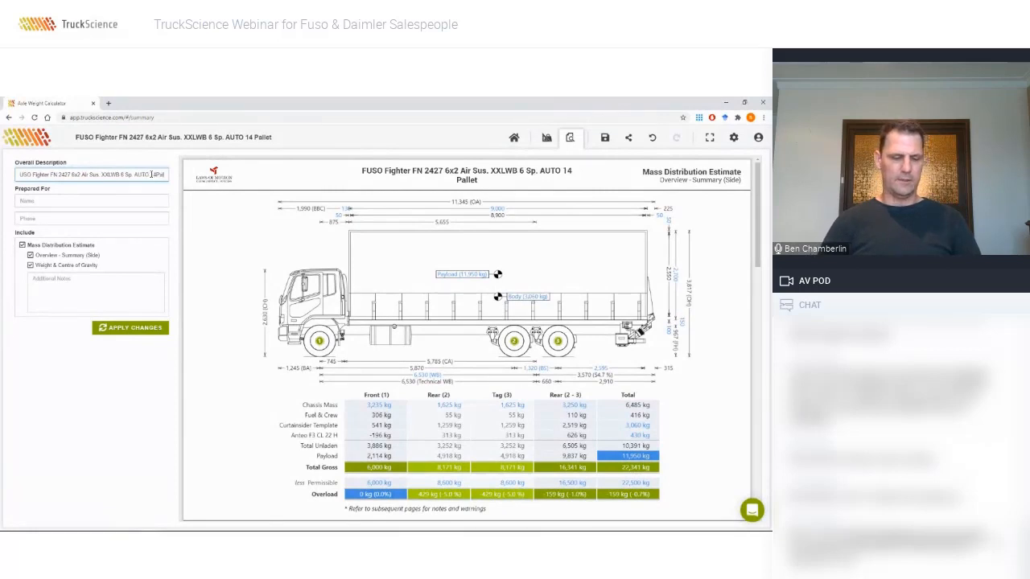
Fill in the customer's name and phone number in the report's Prepared For details
{"action": "left_click", "coordinate": [41, 202]}
{"action": "type", "text": "Mr Custo"}
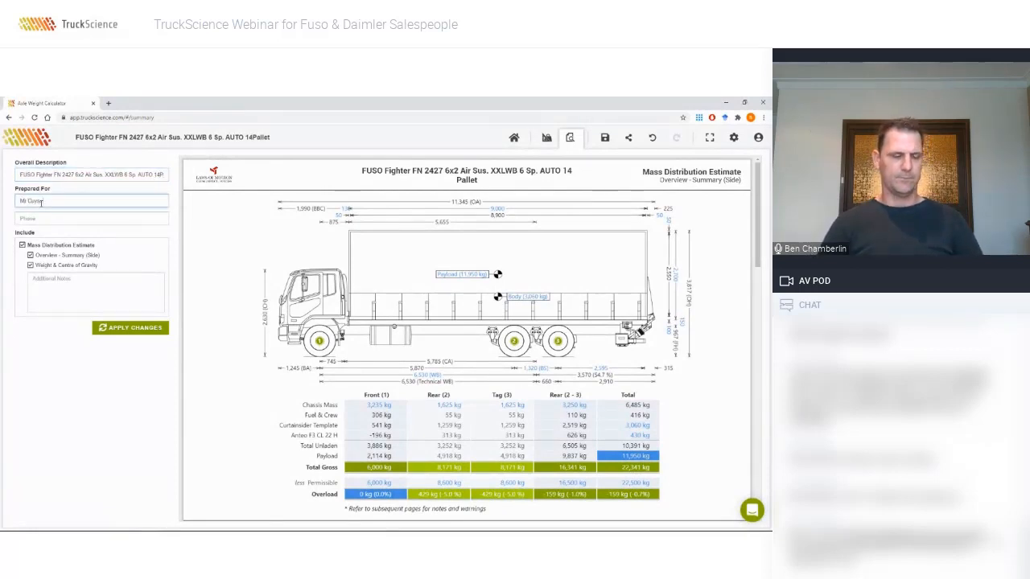
{"action": "type", "text": "mer"}
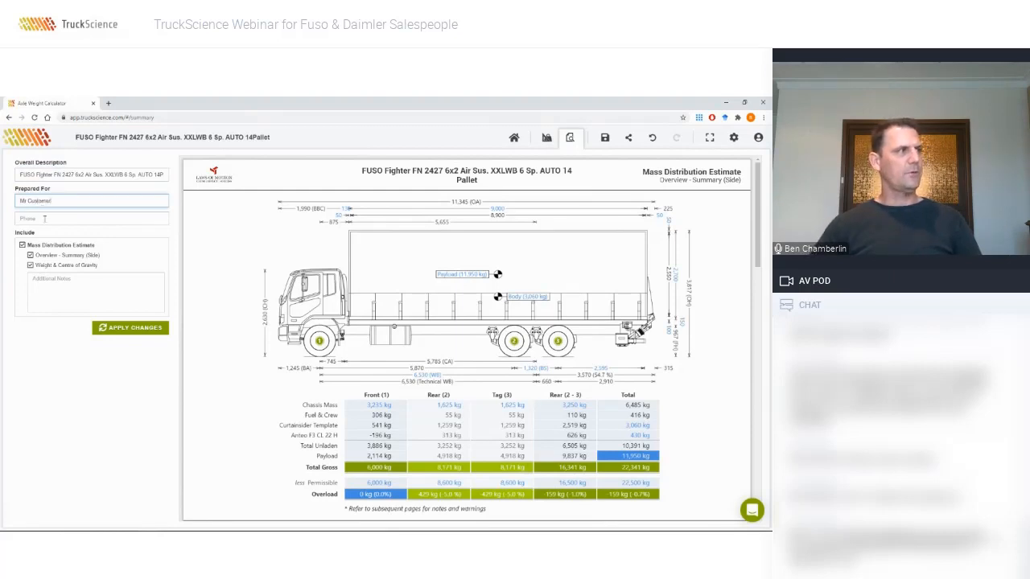
{"action": "left_click", "coordinate": [44, 218]}
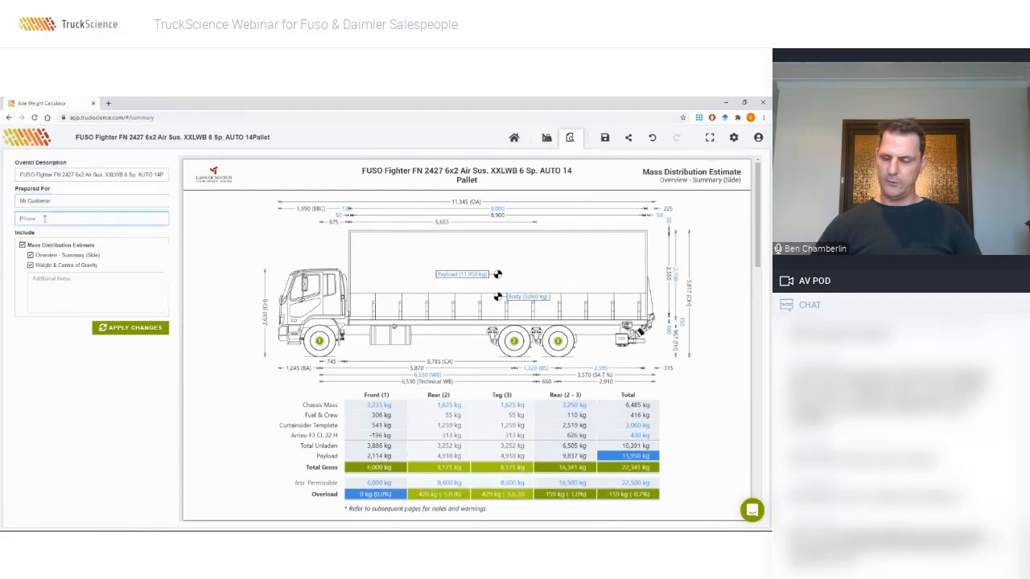
{"action": "type", "text": "+61444444"}
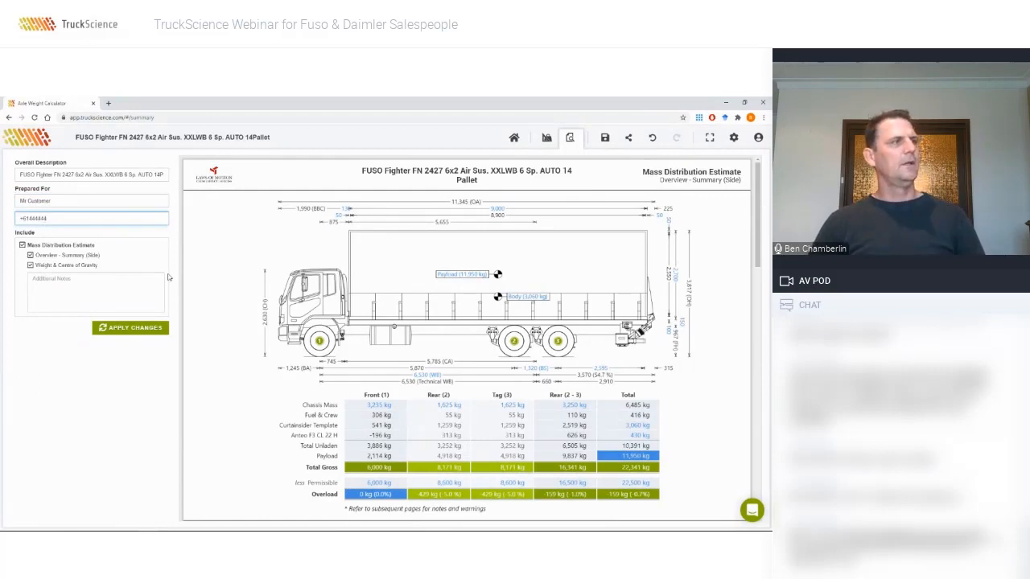
{"action": "left_click", "coordinate": [253, 283]}
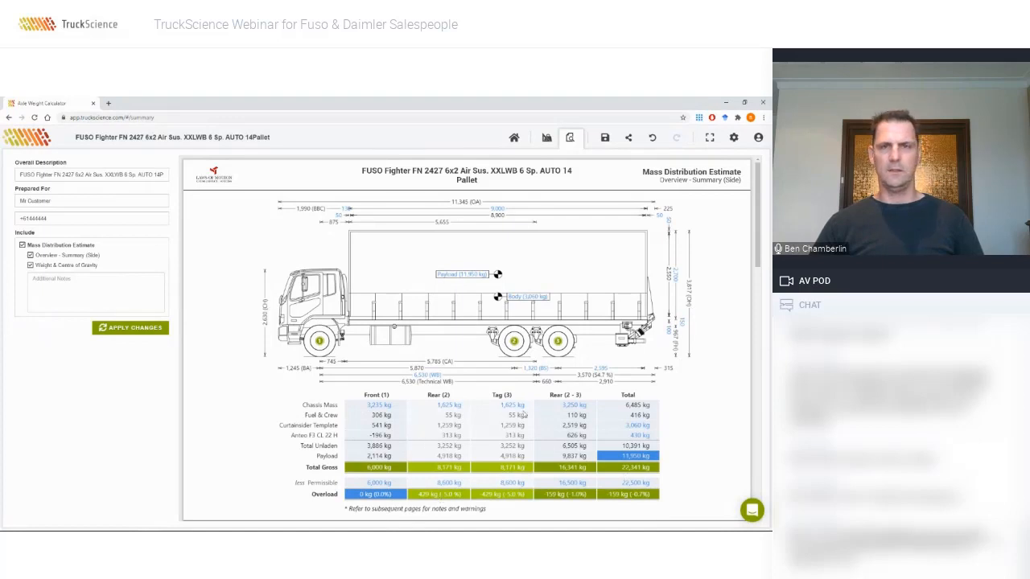
Add "Thanks for the oppurtunity" as an additional note on the report and apply the changes
{"action": "scroll", "coordinate": [656, 450], "scroll_direction": "down", "scroll_amount": 1}
{"action": "scroll", "coordinate": [655, 457], "scroll_direction": "down", "scroll_amount": 4}
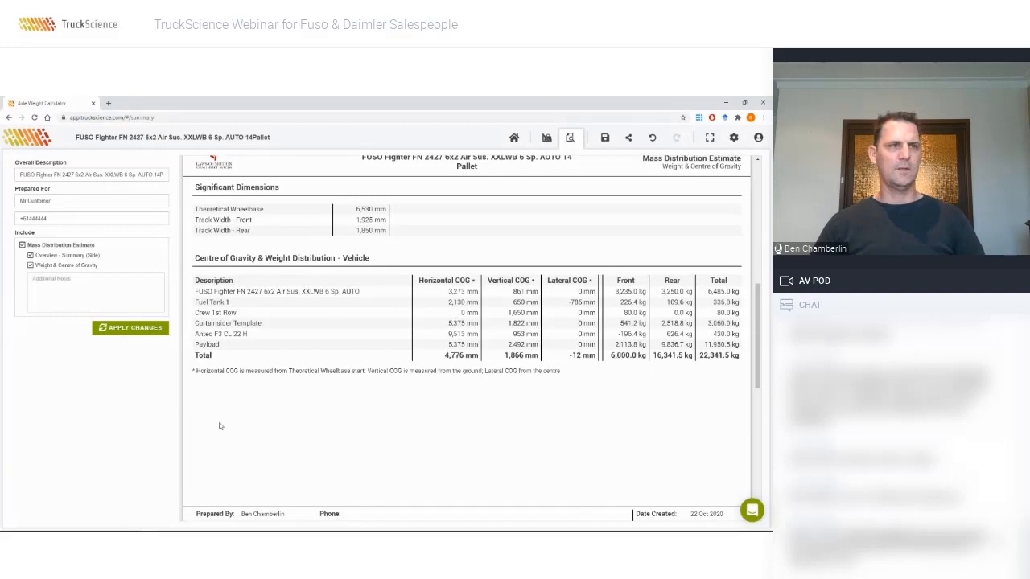
{"action": "scroll", "coordinate": [219, 426], "scroll_direction": "down", "scroll_amount": 1}
{"action": "scroll", "coordinate": [219, 425], "scroll_direction": "down", "scroll_amount": 5}
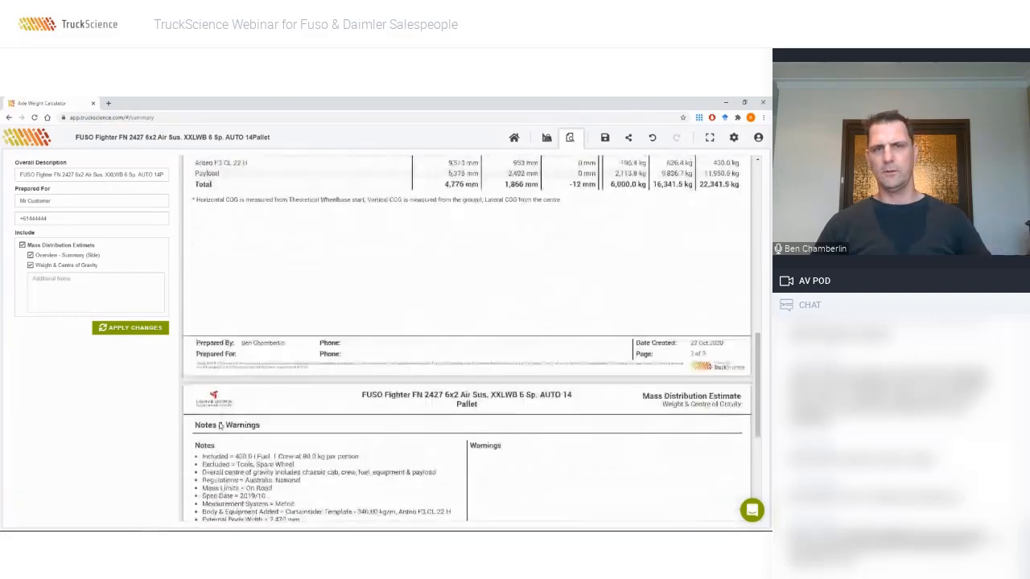
{"action": "scroll", "coordinate": [221, 419], "scroll_direction": "down", "scroll_amount": 5}
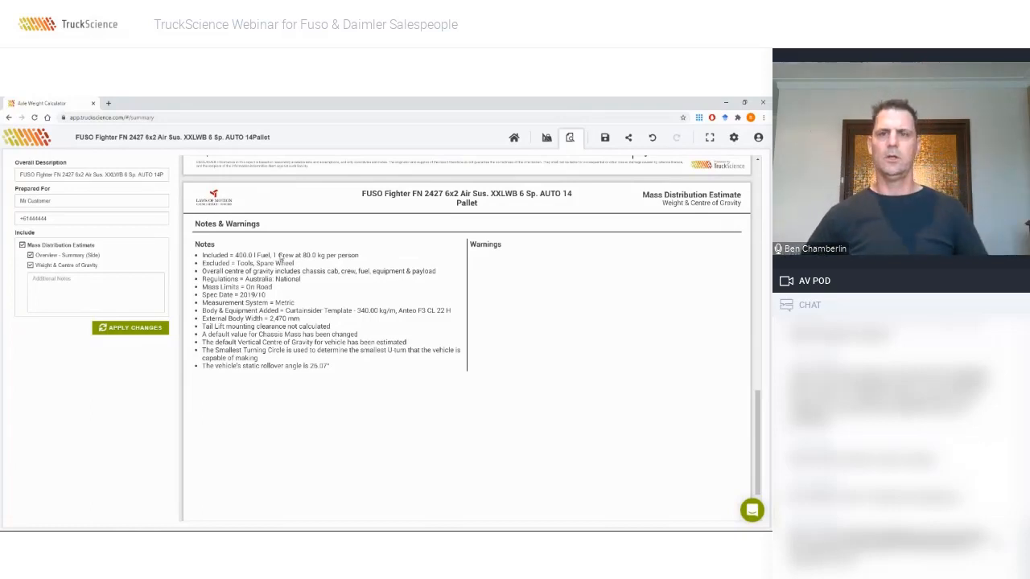
{"action": "left_click", "coordinate": [49, 279]}
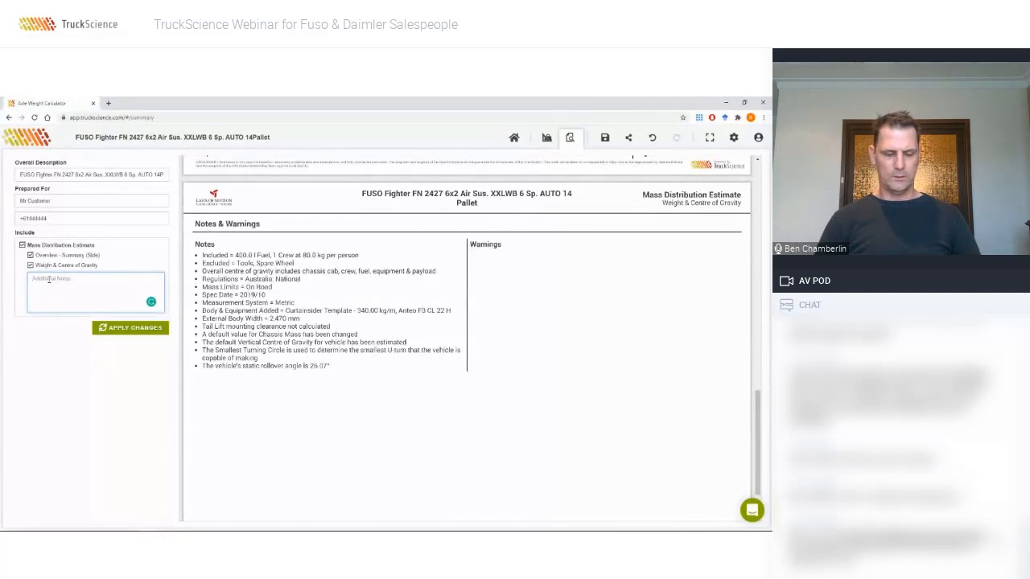
{"action": "type", "text": "Thanks for th"}
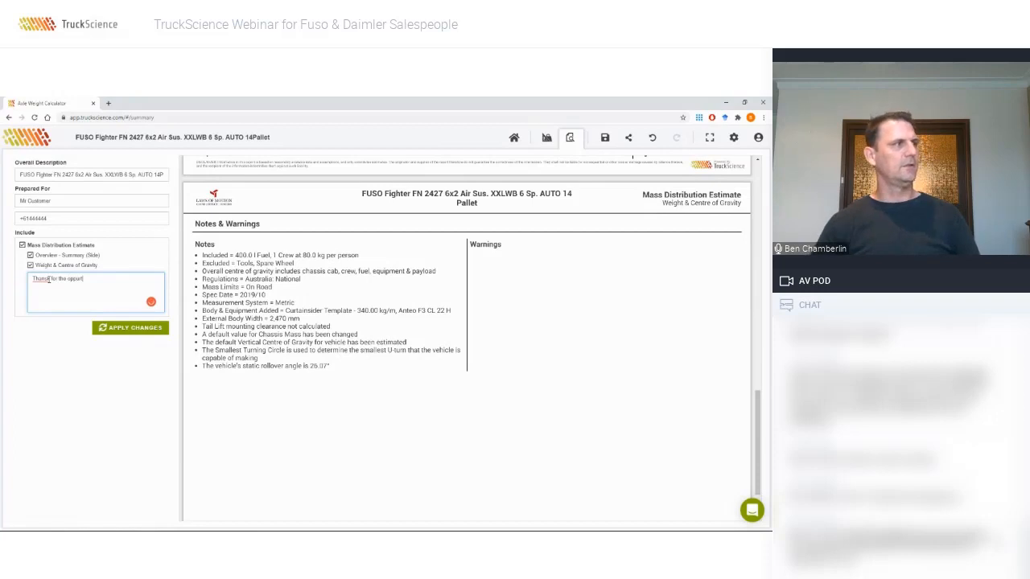
{"action": "type", "text": "e opportunity"}
{"action": "left_click", "coordinate": [130, 328]}
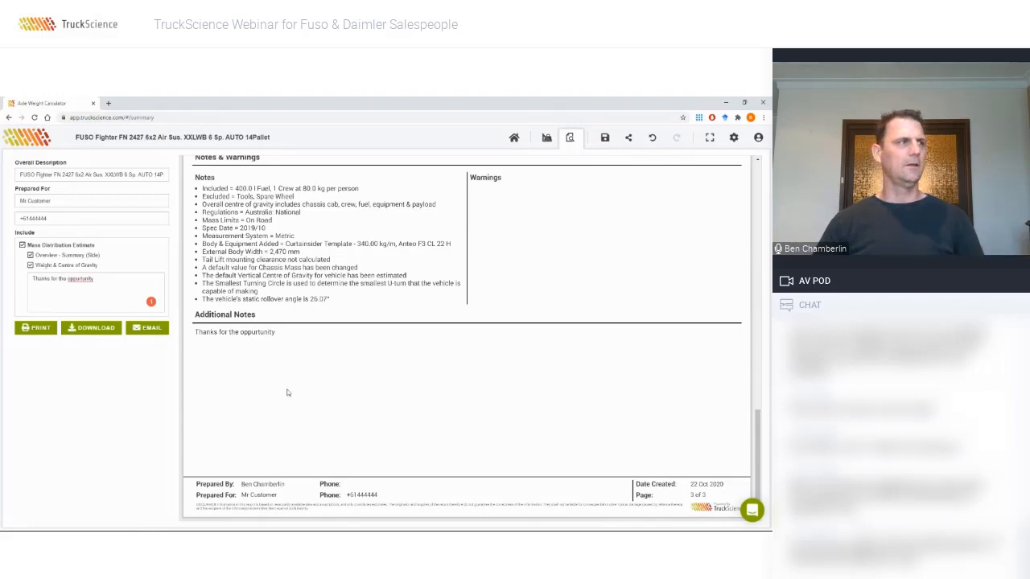
Return to the home page without saving the calculation's changes and reset the vehicle search filters
{"action": "left_click", "coordinate": [514, 138]}
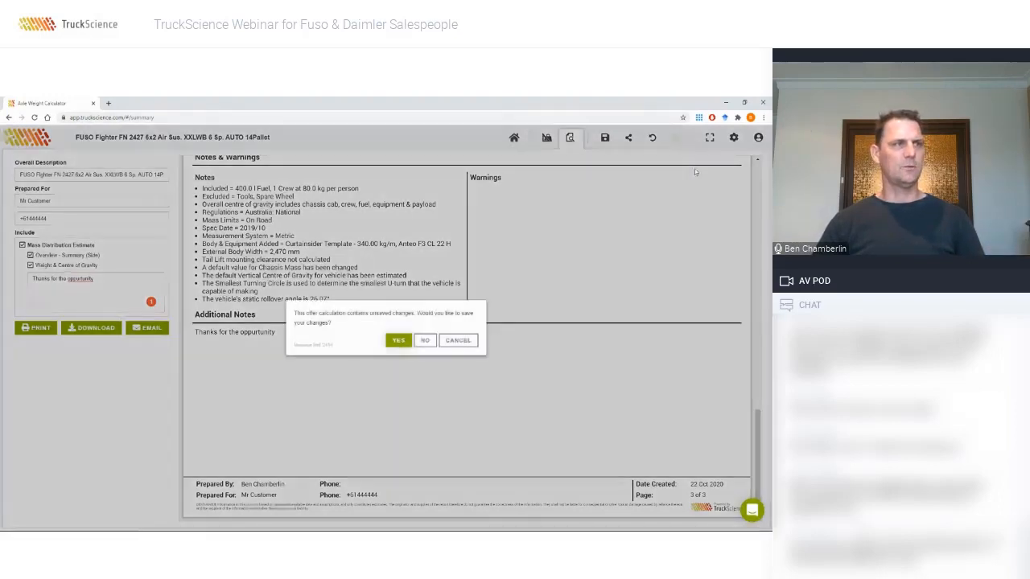
{"action": "left_click", "coordinate": [425, 341]}
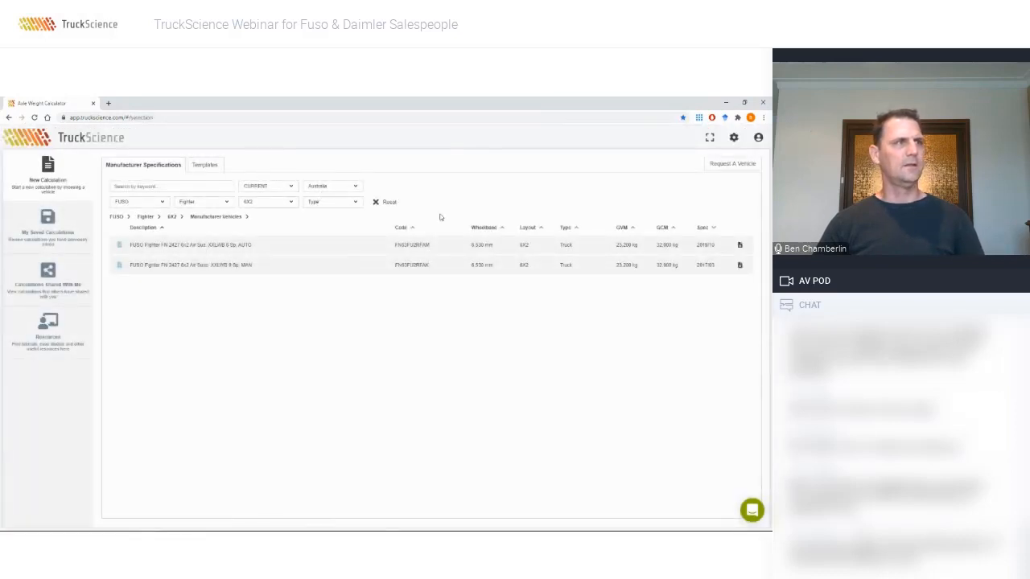
{"action": "left_click", "coordinate": [387, 202]}
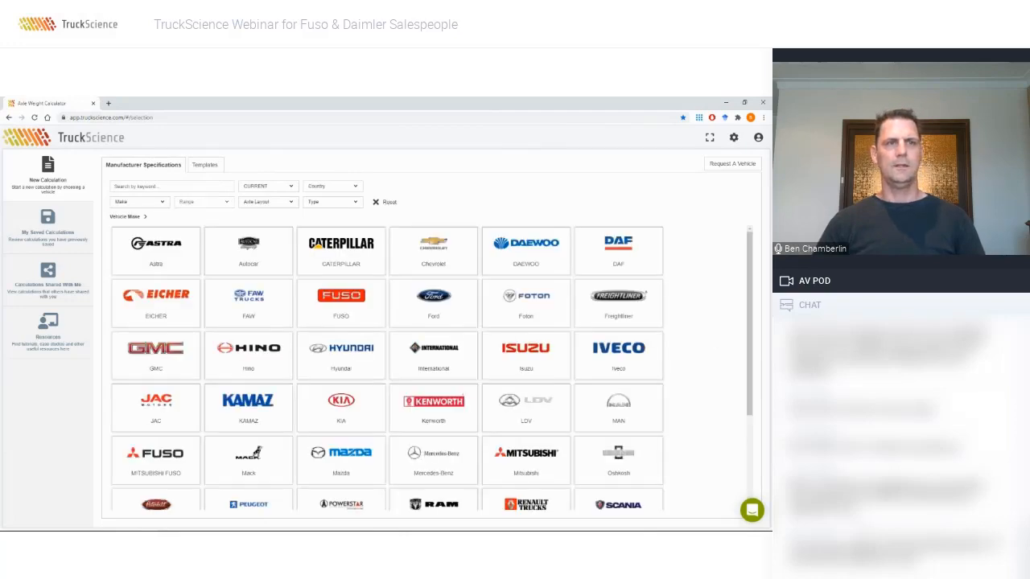